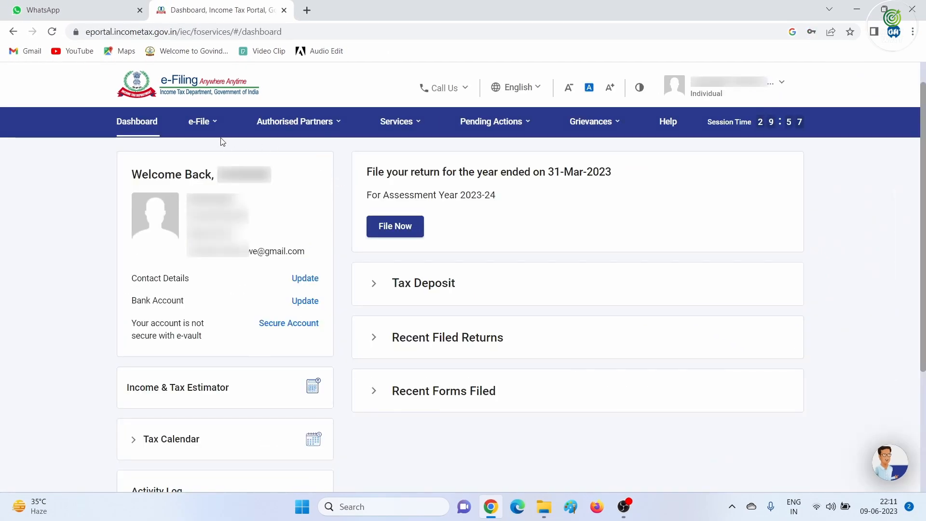
# Go from e-File's View Form 26AS through to the TRACES tax credit page
pyautogui.click(203, 121)
pyautogui.moveTo(209, 152)
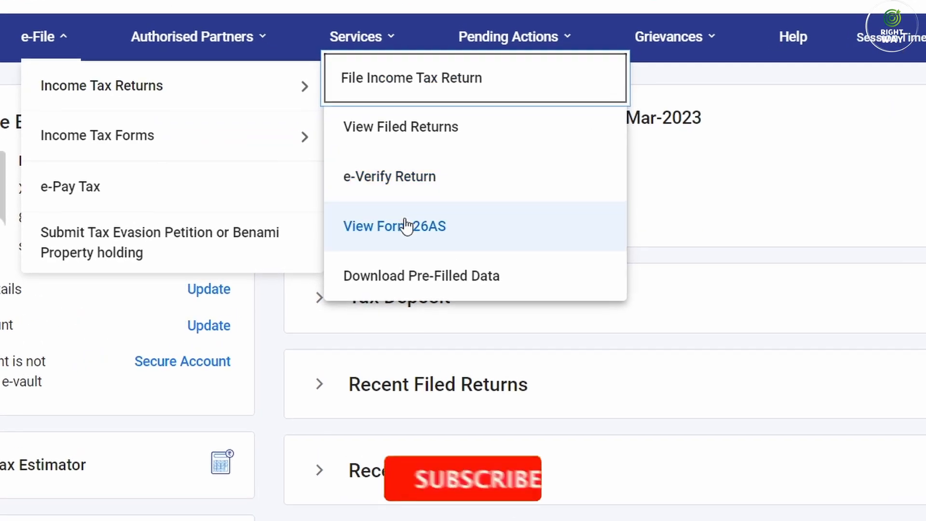
pyautogui.click(407, 226)
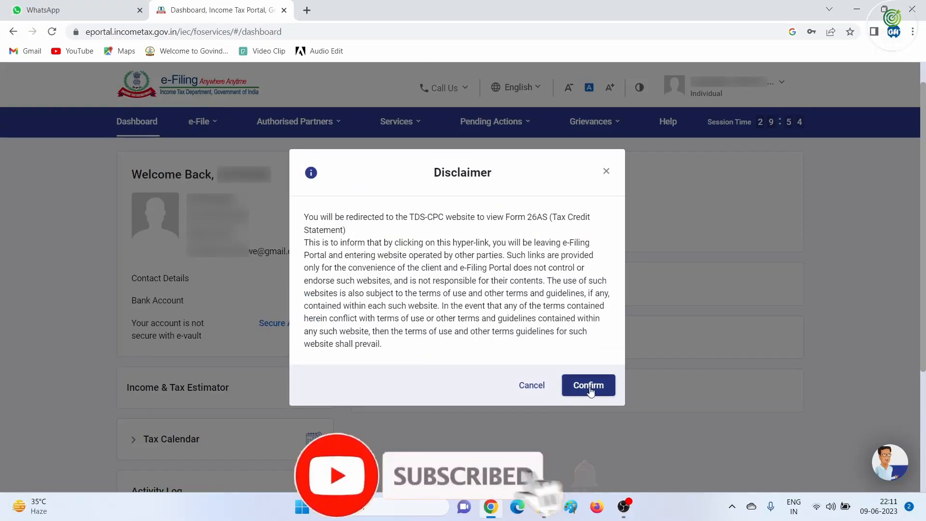
pyautogui.click(588, 385)
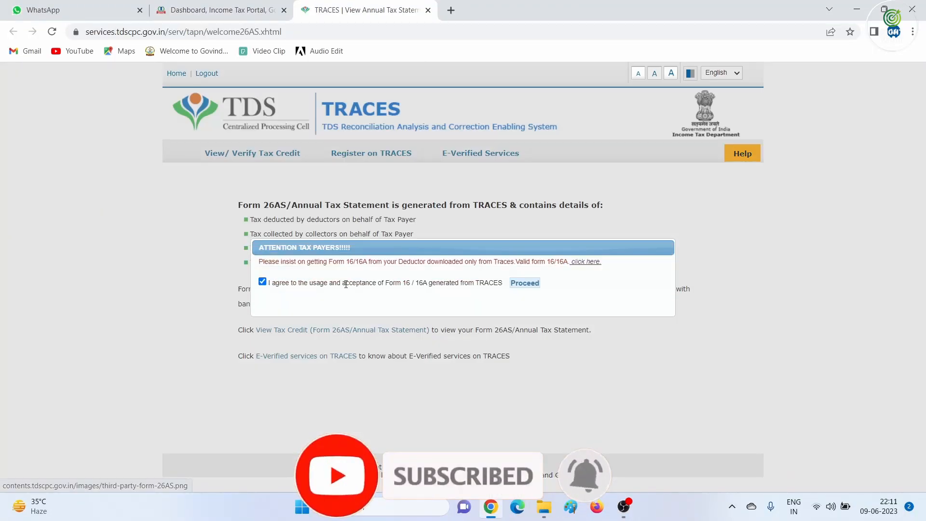
pyautogui.click(522, 284)
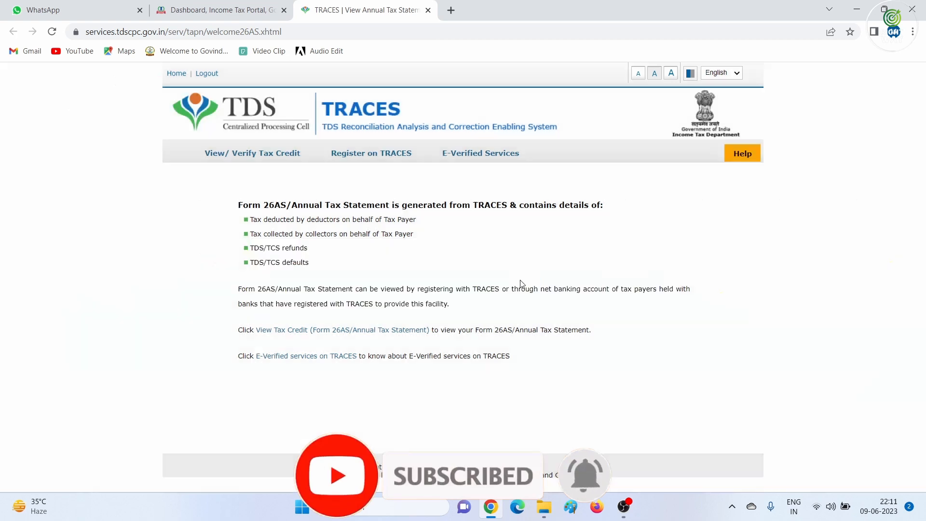
pyautogui.click(342, 329)
# View the Form 26AS for AY 2023-24 as HTML, listing three deductors
pyautogui.click(519, 182)
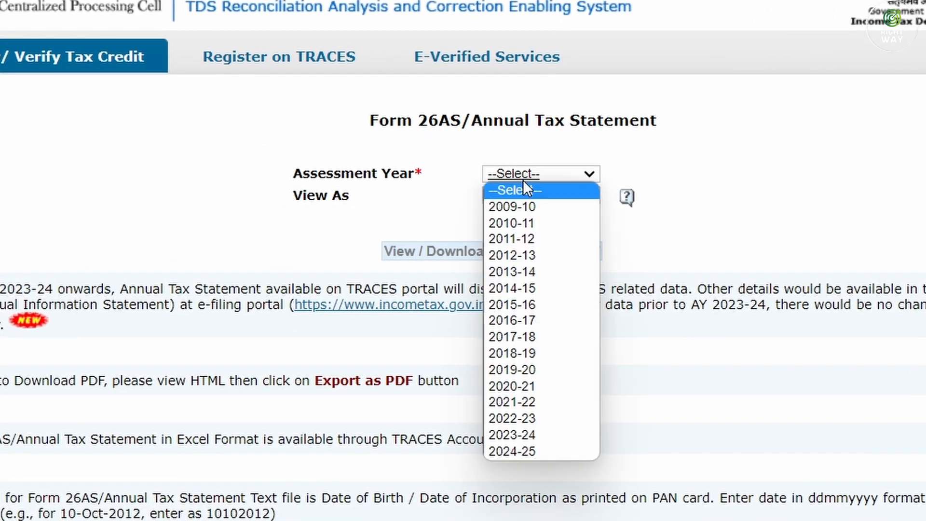
pyautogui.click(515, 420)
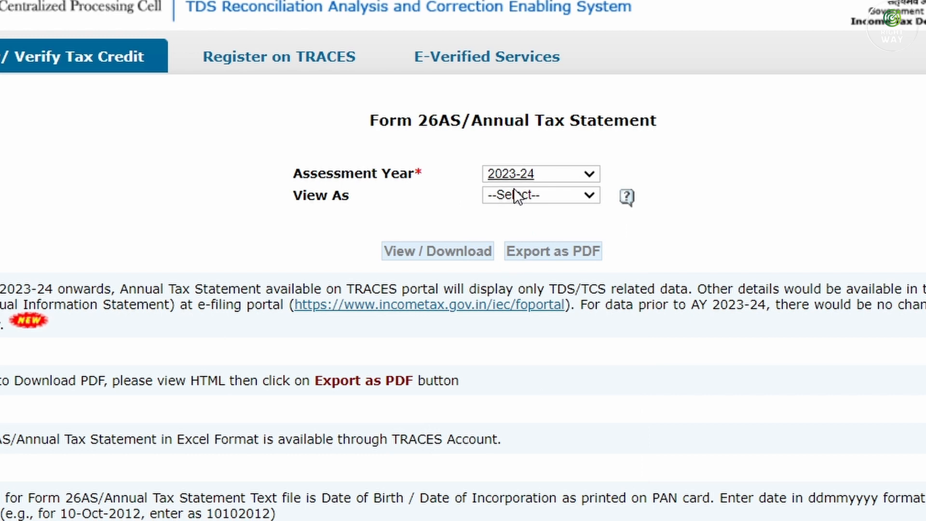
pyautogui.click(517, 196)
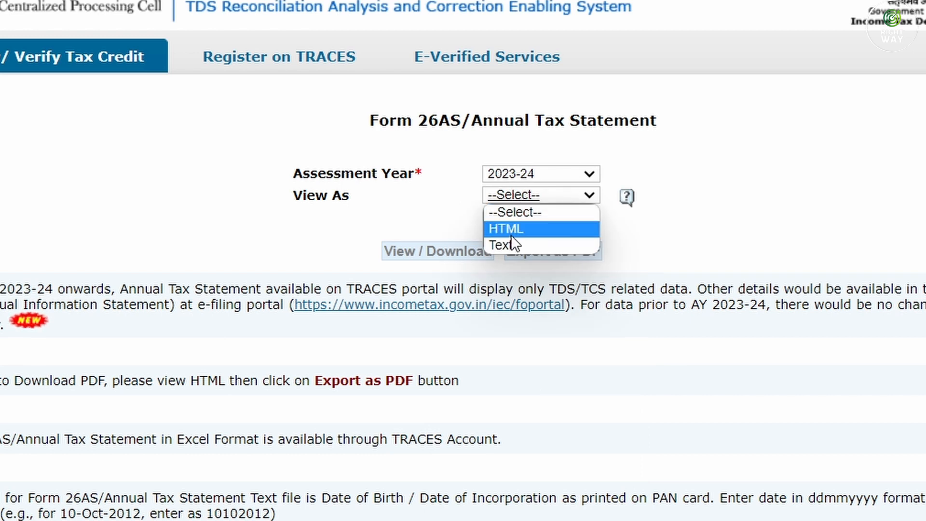
pyautogui.click(511, 228)
pyautogui.click(460, 251)
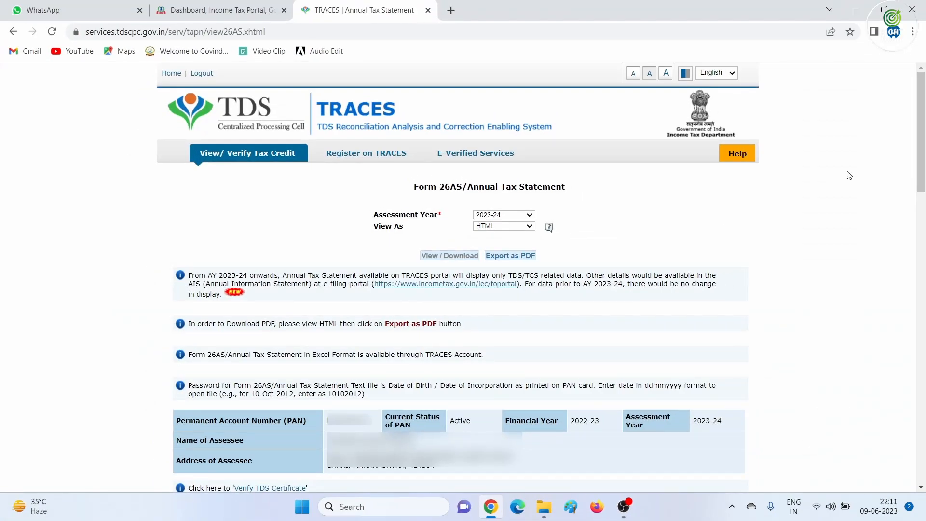
pyautogui.moveTo(921, 130); pyautogui.dragTo(922, 231)
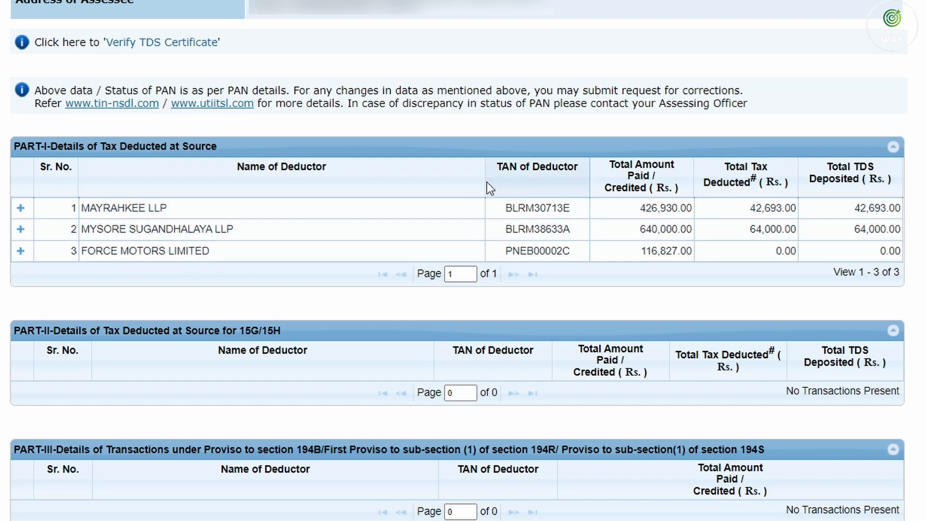
# Open the Annual Information Statement from Services and reach the AIS tab on the compliance portal
pyautogui.click(222, 6)
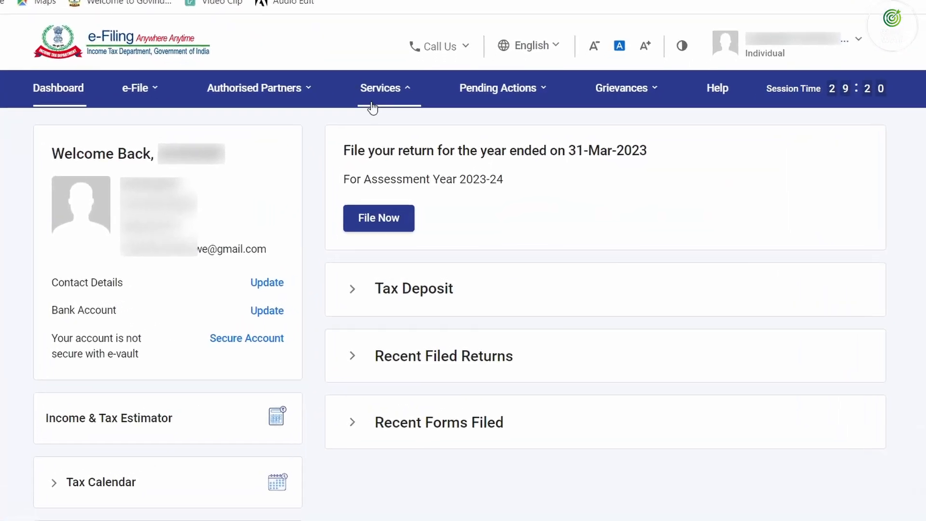
pyautogui.click(395, 118)
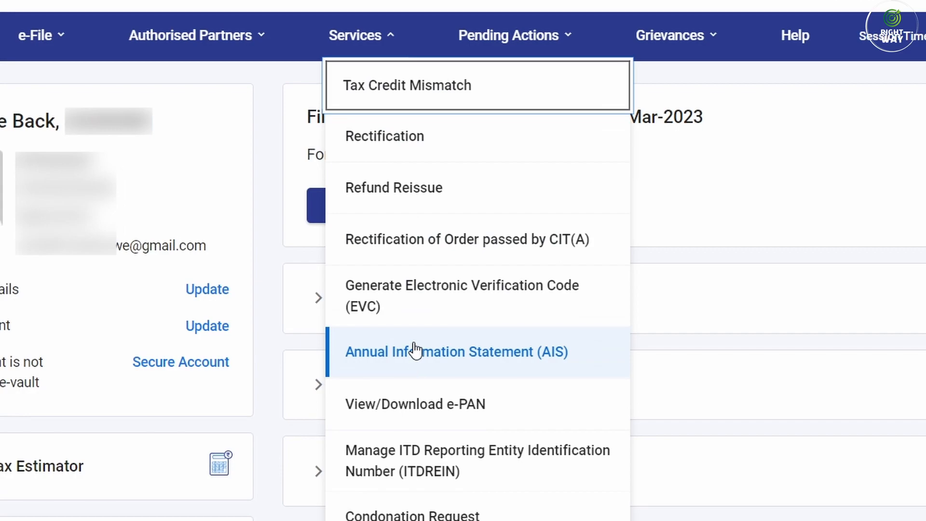
pyautogui.click(415, 351)
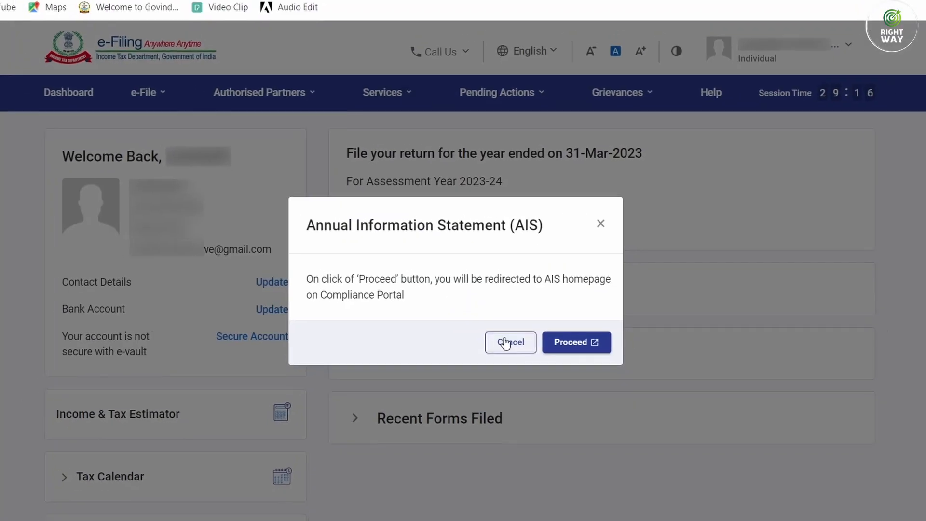
pyautogui.click(574, 342)
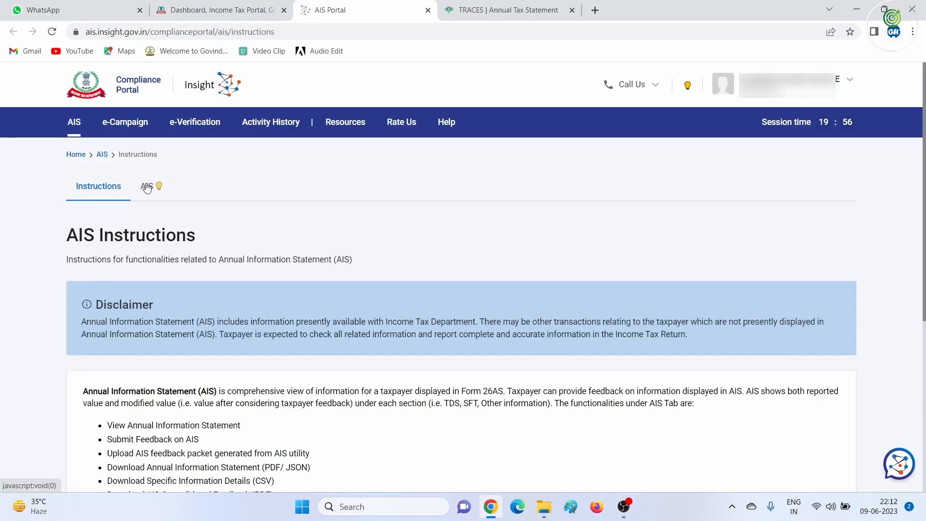
pyautogui.click(146, 187)
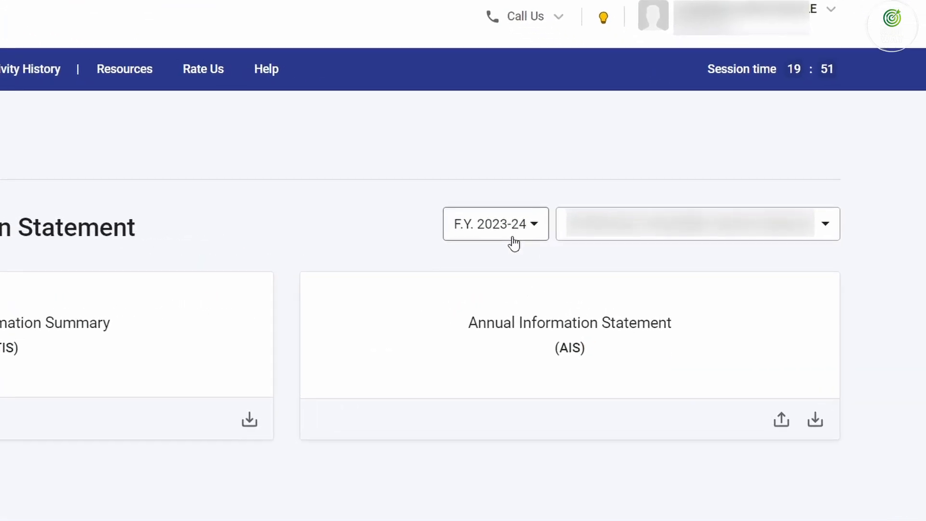
# Download the AIS for F.Y. 2022-23 as a PDF and open it
pyautogui.click(458, 227)
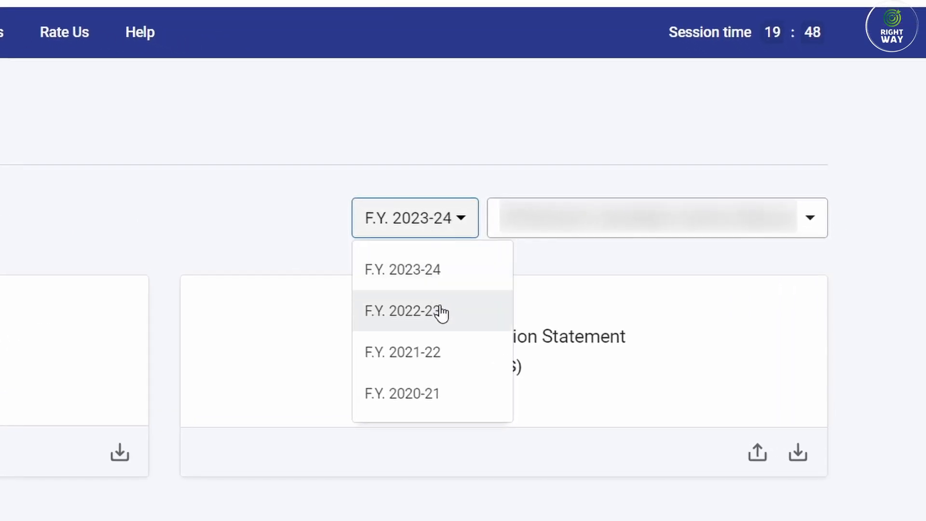
pyautogui.click(440, 311)
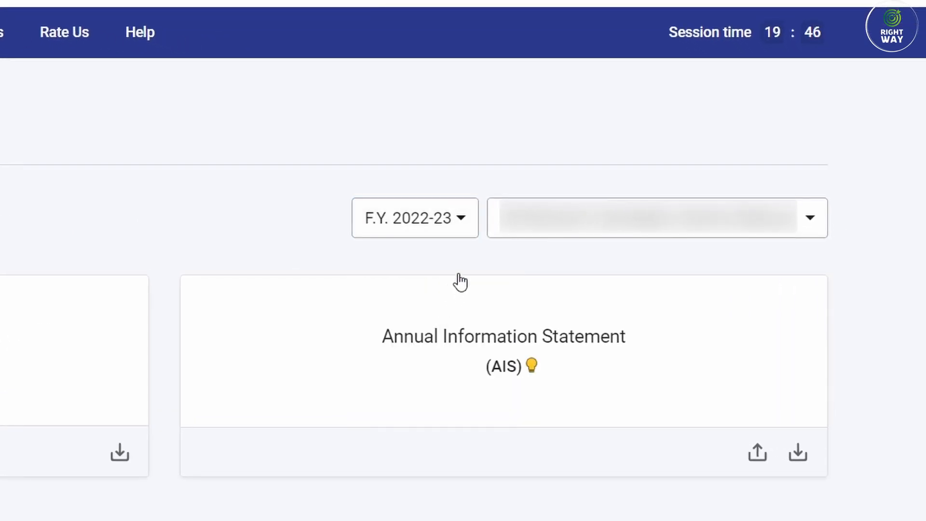
pyautogui.click(798, 453)
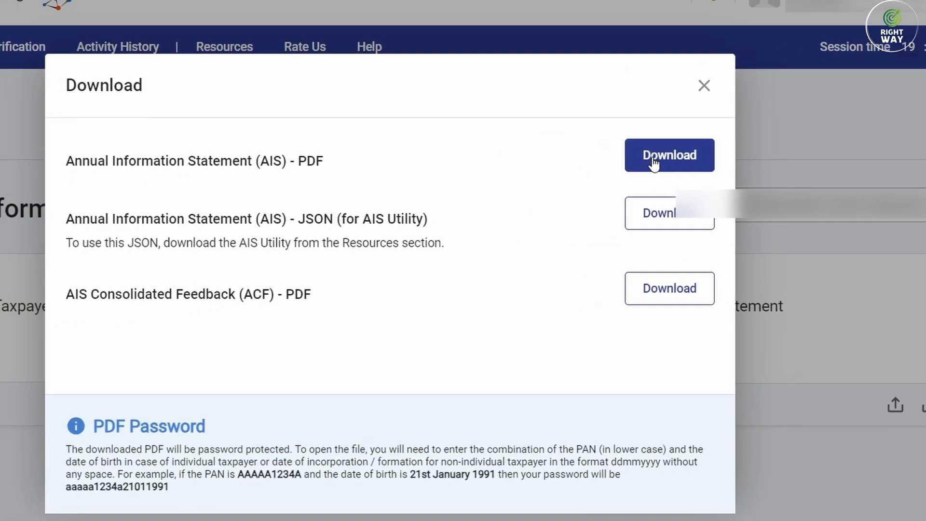
pyautogui.click(653, 159)
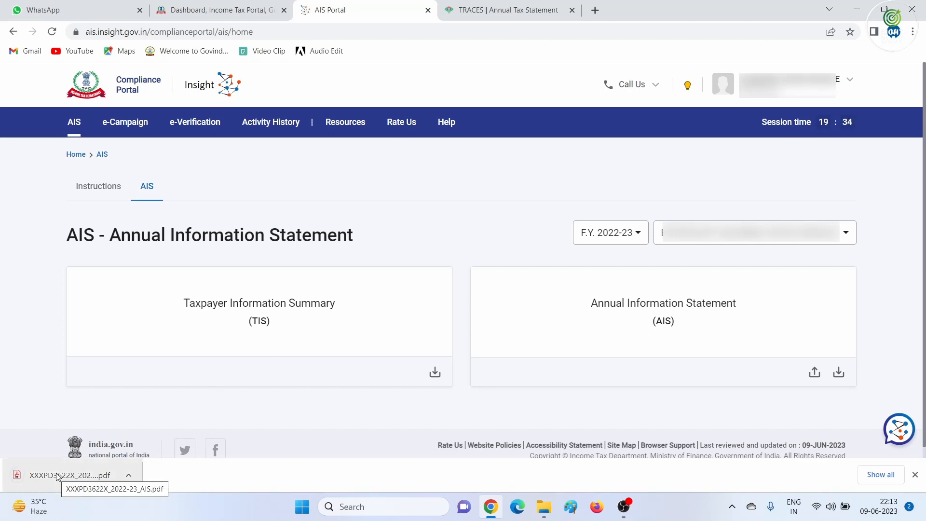
pyautogui.click(57, 476)
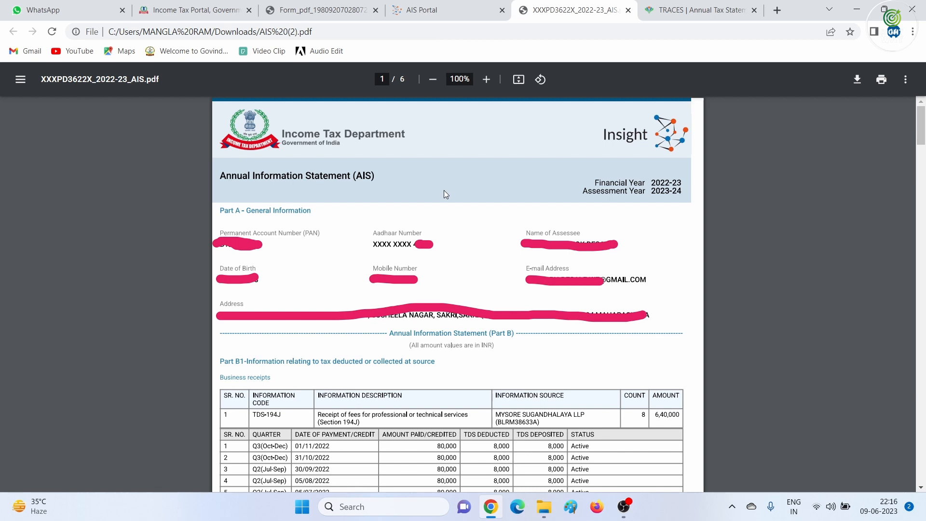
# Scroll through the AIS PDF reviewing TDS, dividend, interest and mutual fund entries
pyautogui.scroll(-3, 457, 278)
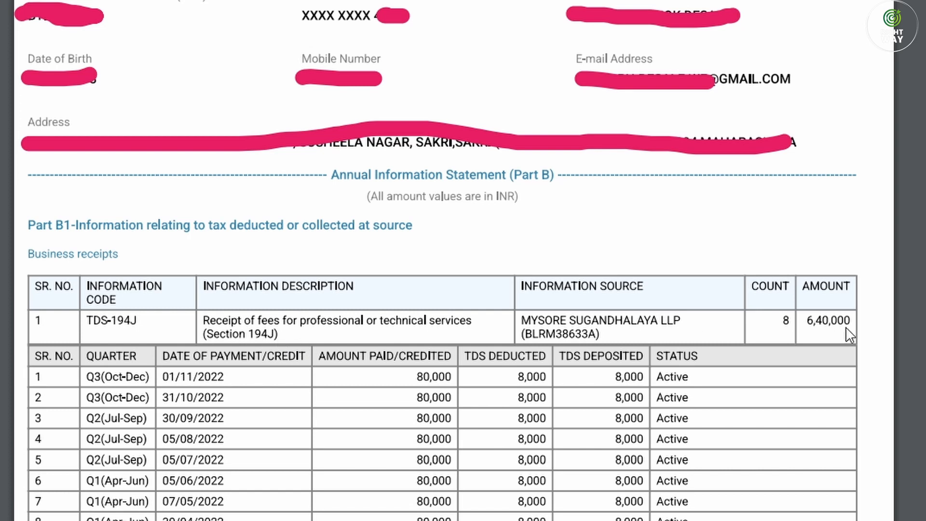
pyautogui.scroll(-5, 567, 366)
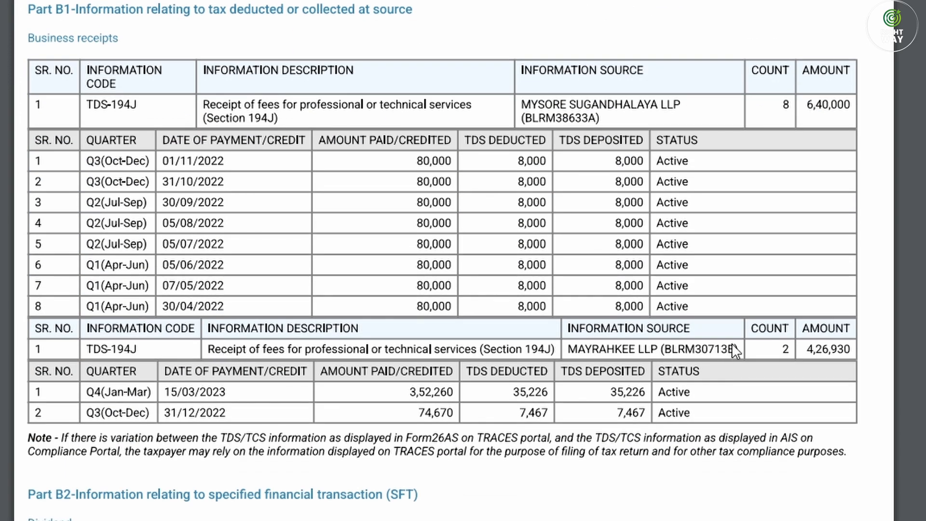
pyautogui.scroll(-5, 842, 357)
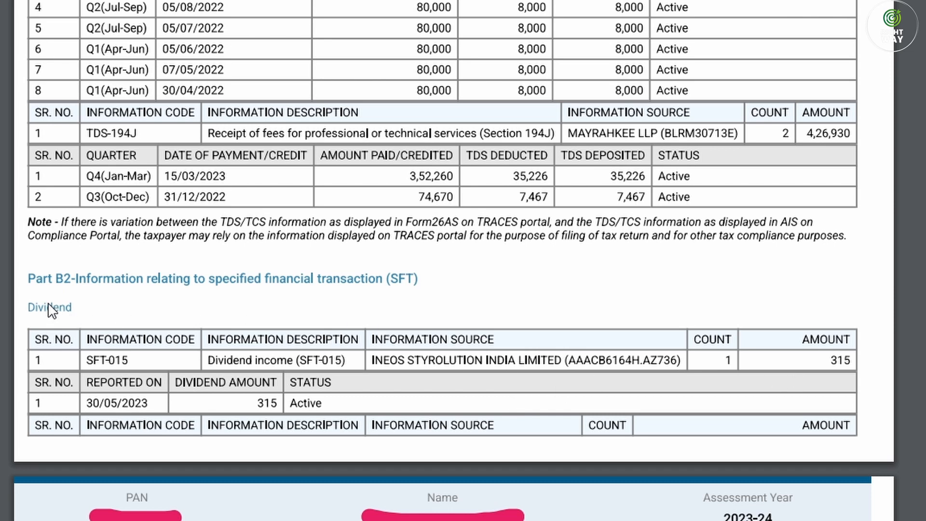
pyautogui.scroll(5, 84, 309)
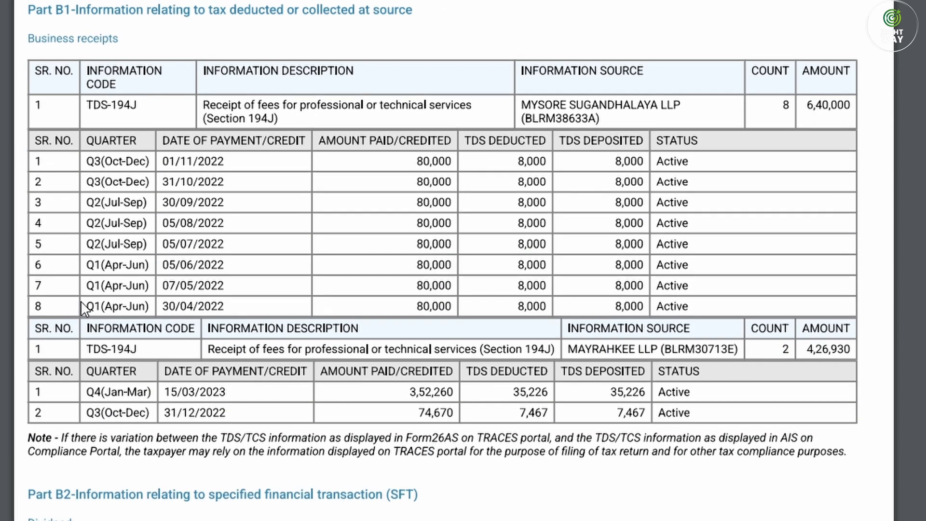
pyautogui.scroll(-5, 522, 412)
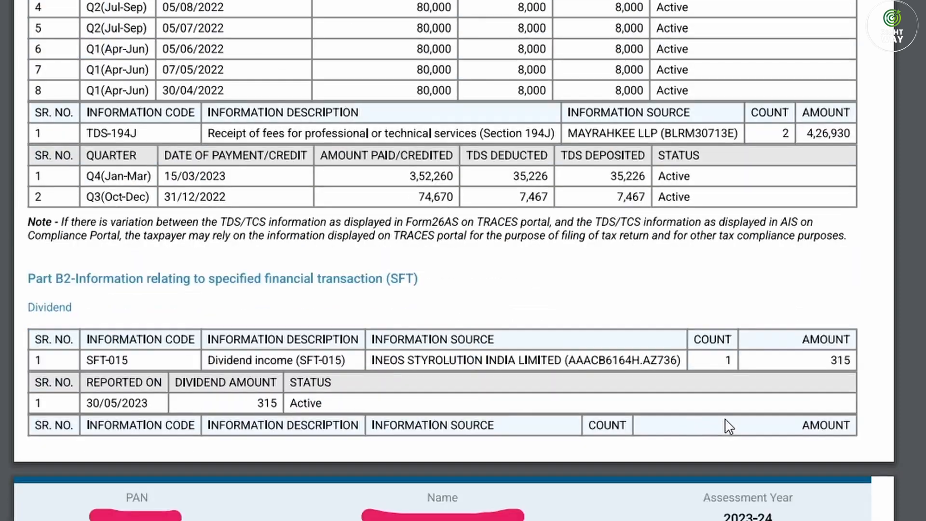
pyautogui.scroll(-8, 814, 399)
pyautogui.scroll(-20, 824, 410)
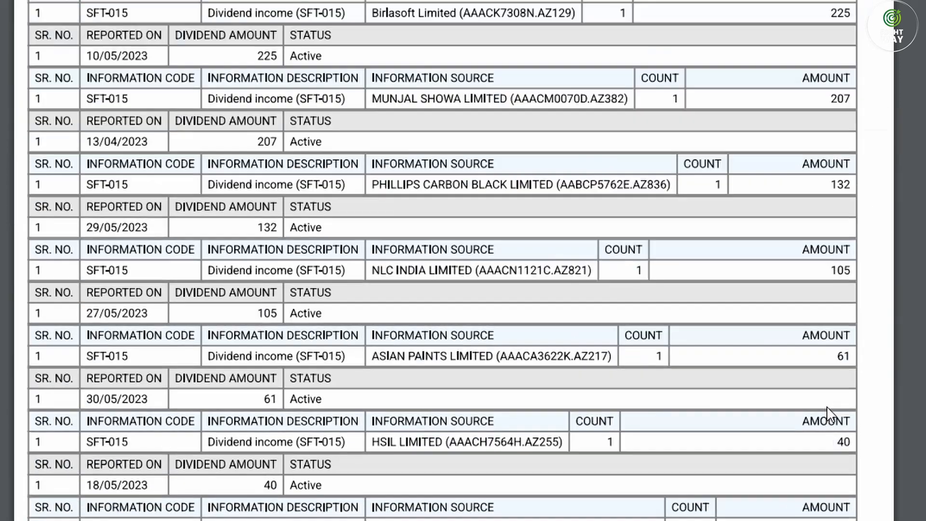
pyautogui.scroll(-20, 826, 407)
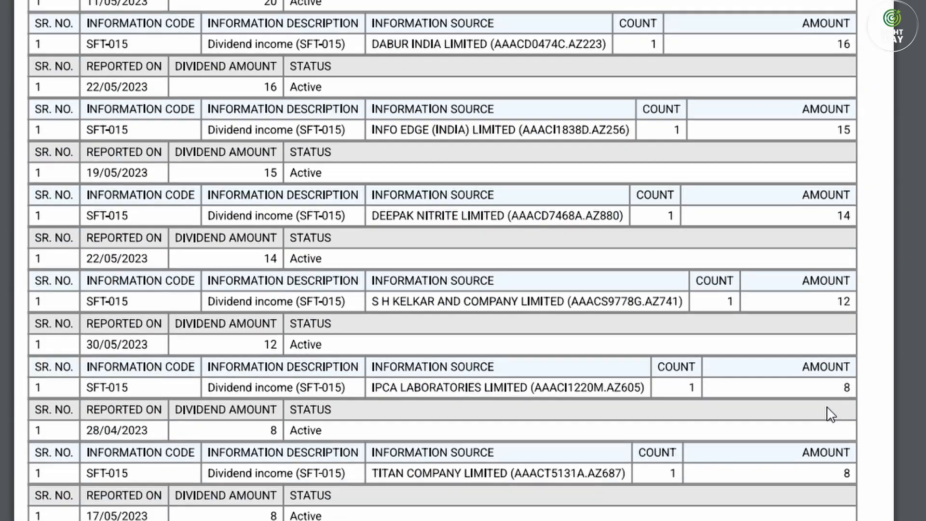
pyautogui.scroll(-6, 830, 414)
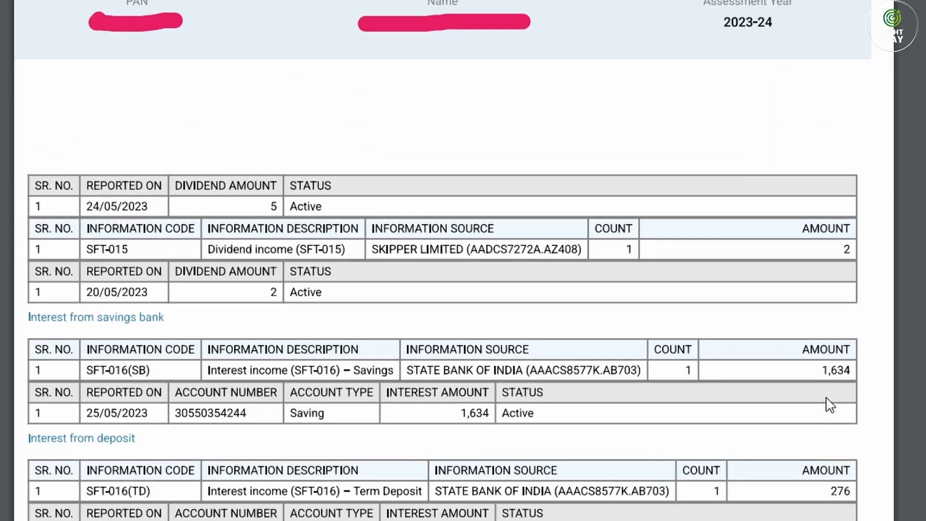
pyautogui.scroll(-7, 778, 400)
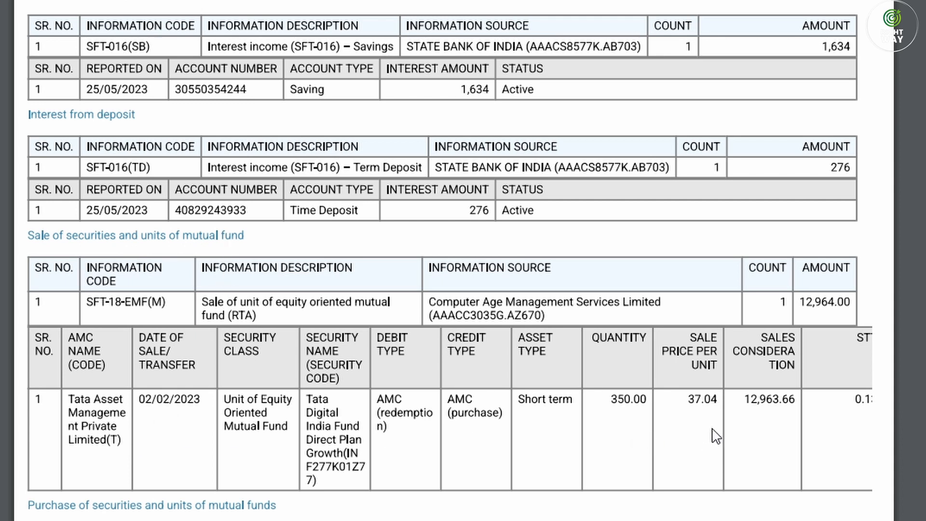
pyautogui.scroll(-15, 770, 434)
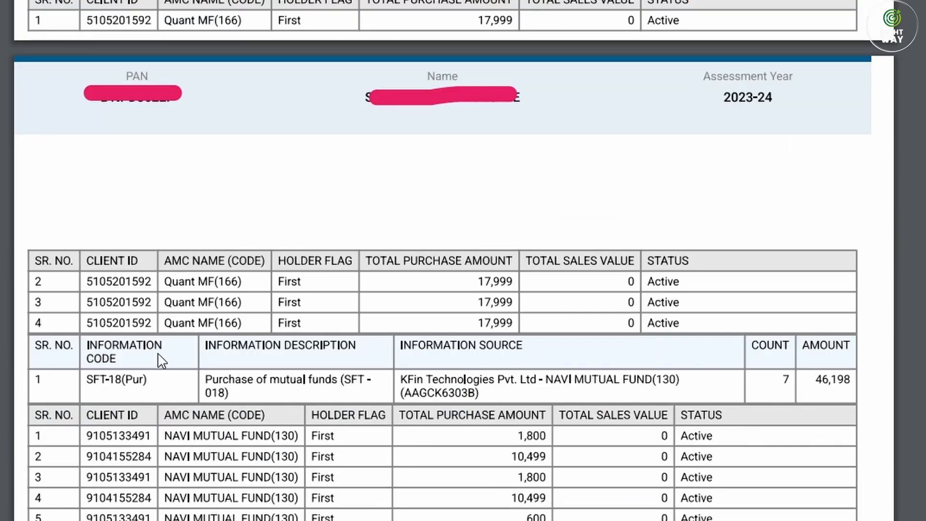
pyautogui.scroll(-11, 260, 380)
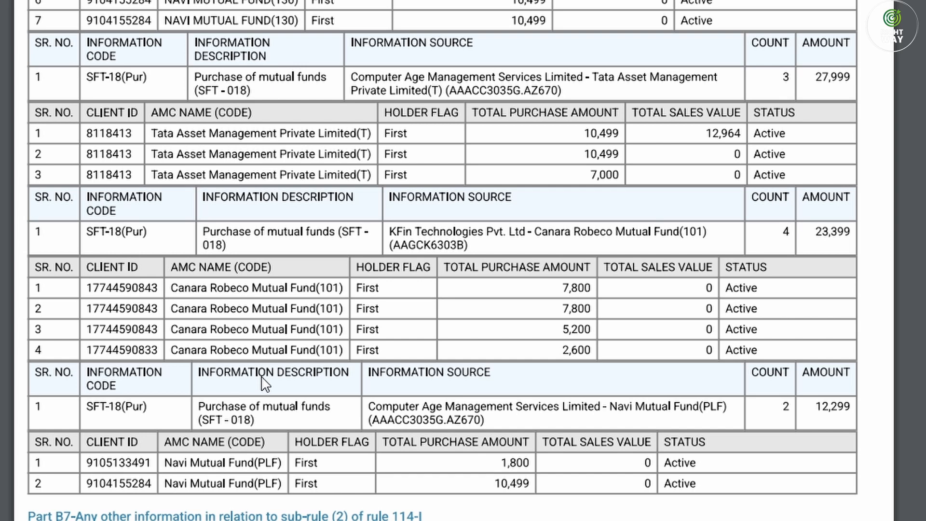
pyautogui.scroll(-10, 263, 381)
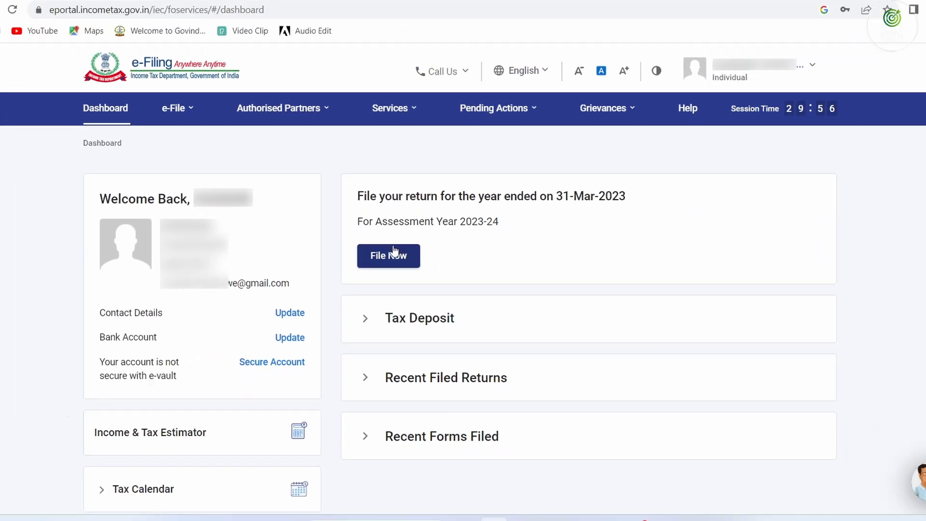
# Start a new online return for AY 2023-24 with Individual status
pyautogui.click(321, 253)
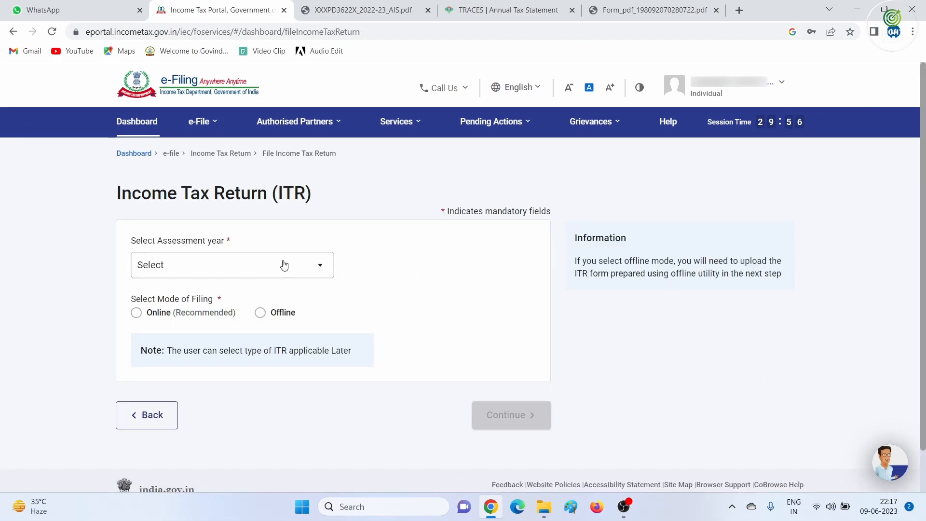
pyautogui.click(284, 265)
pyautogui.click(209, 321)
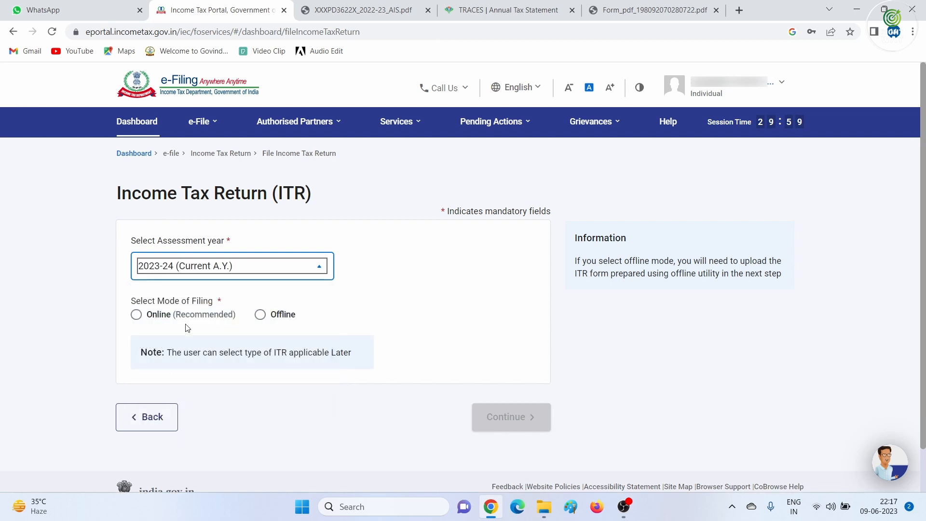
pyautogui.click(516, 408)
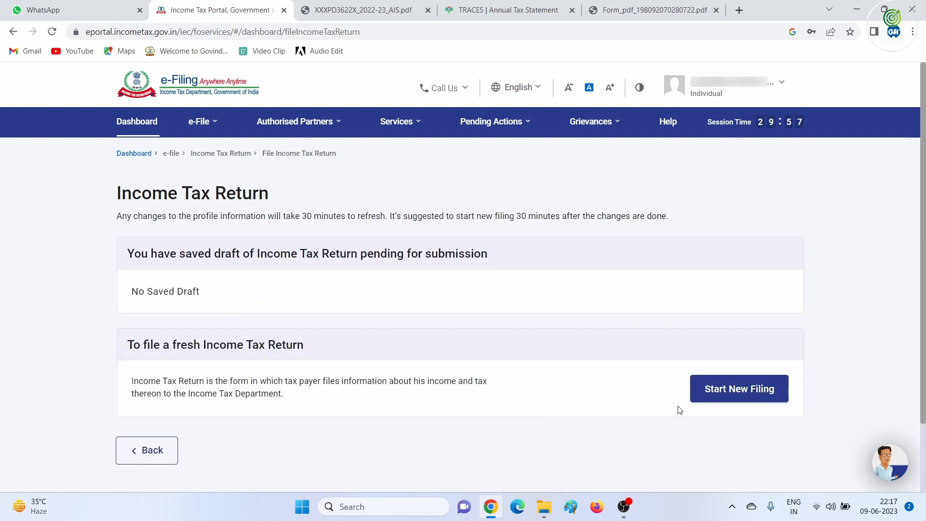
pyautogui.click(733, 395)
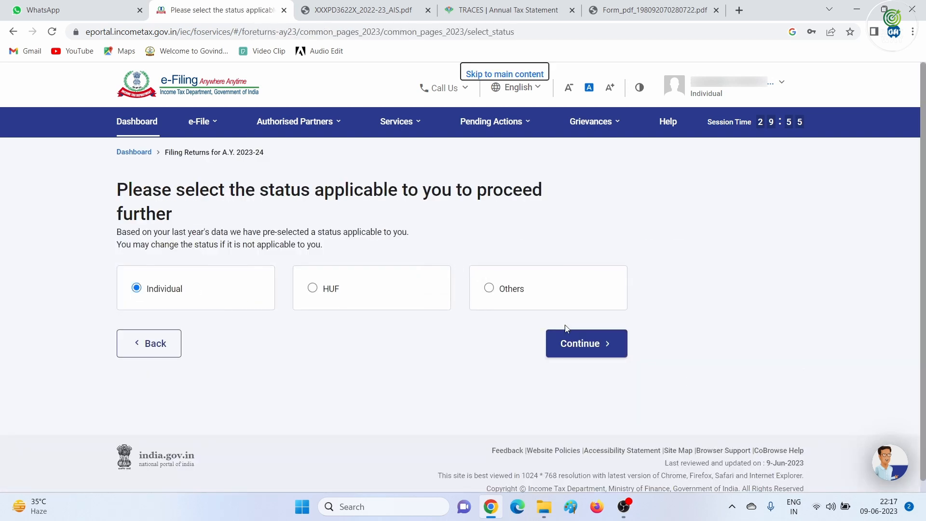
pyautogui.click(574, 346)
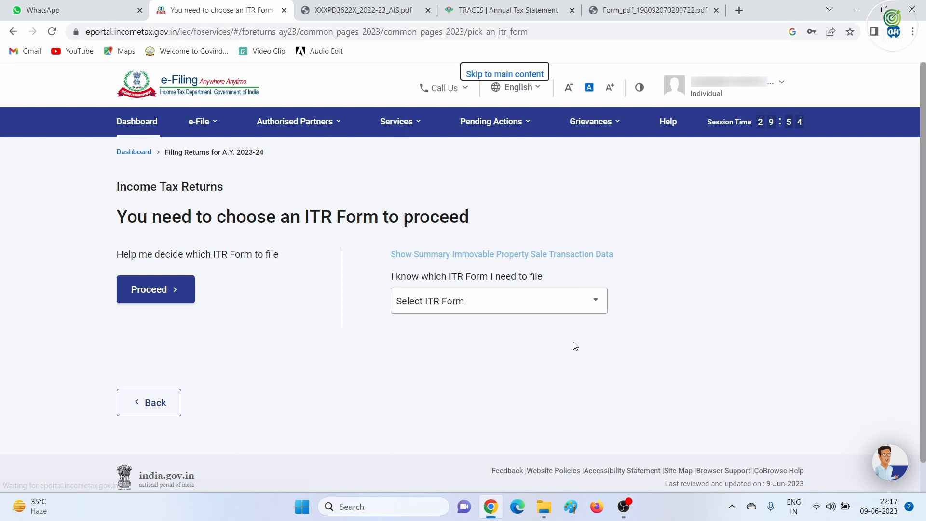
# Choose ITR-4 with filing reason Others and continue to the return summary
pyautogui.click(491, 300)
pyautogui.scroll(-2, 456, 407)
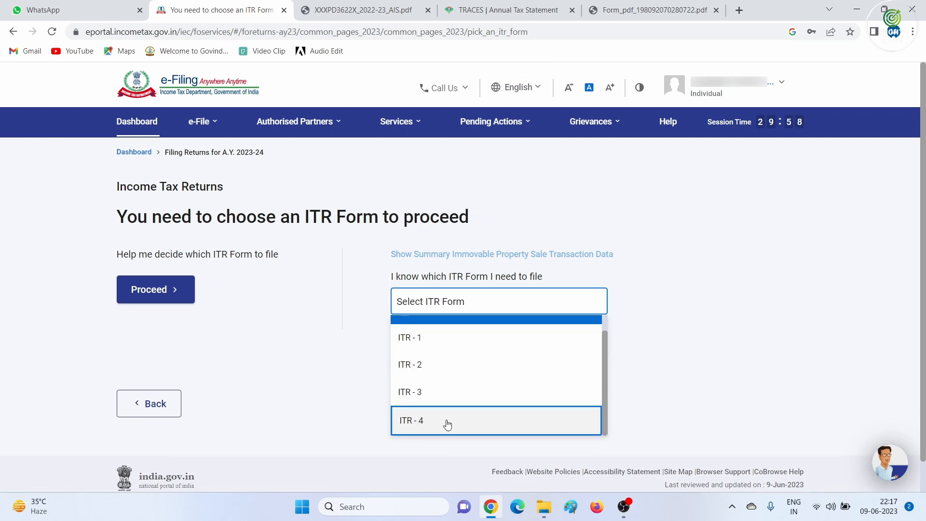
pyautogui.click(446, 424)
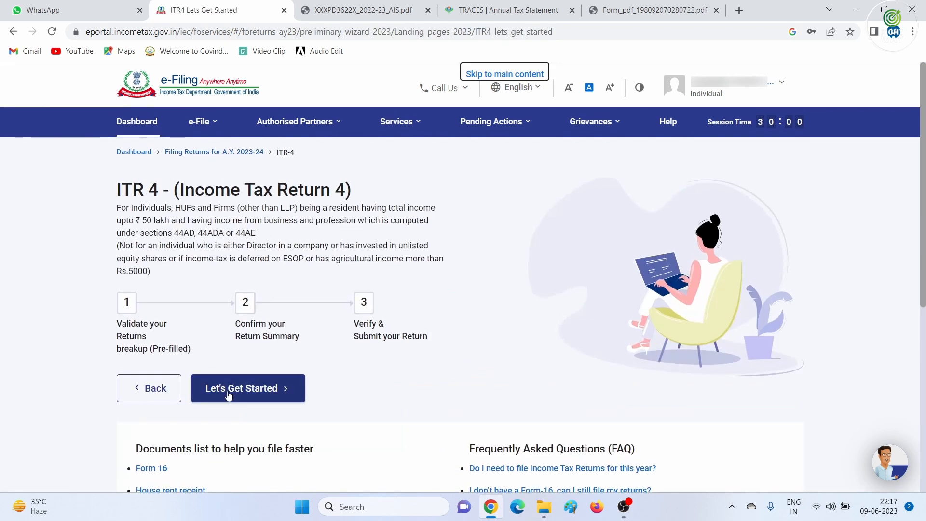
pyautogui.click(228, 394)
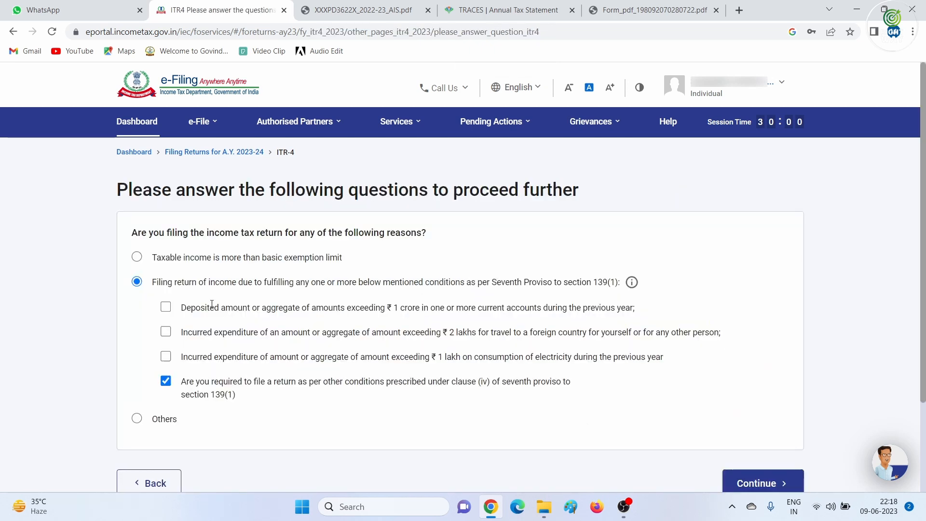
pyautogui.click(137, 257)
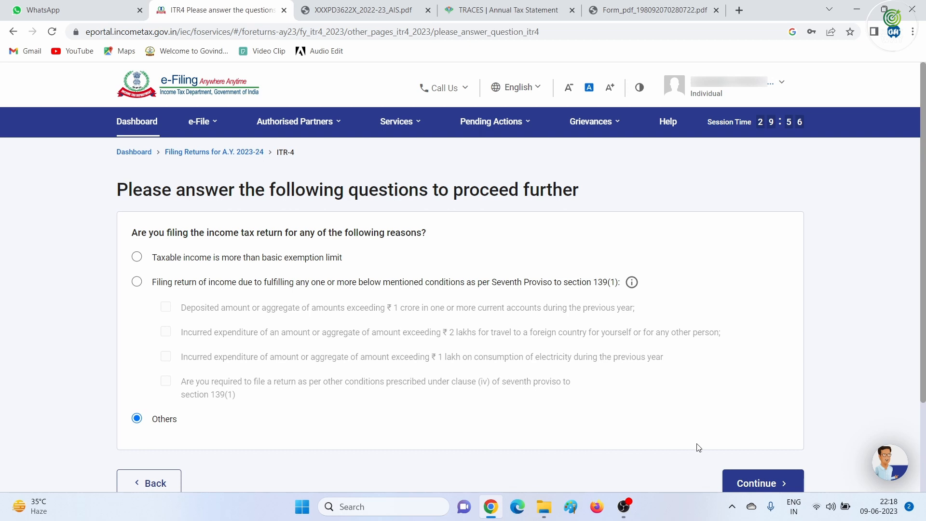
pyautogui.scroll(-2, 697, 447)
pyautogui.click(756, 392)
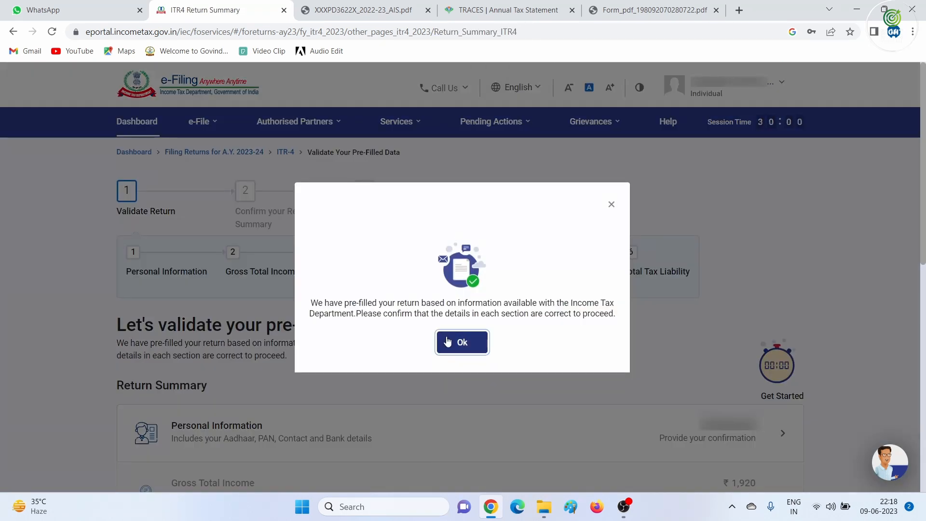
# Open Personal Information and set Nature of Employment to Others
pyautogui.click(447, 342)
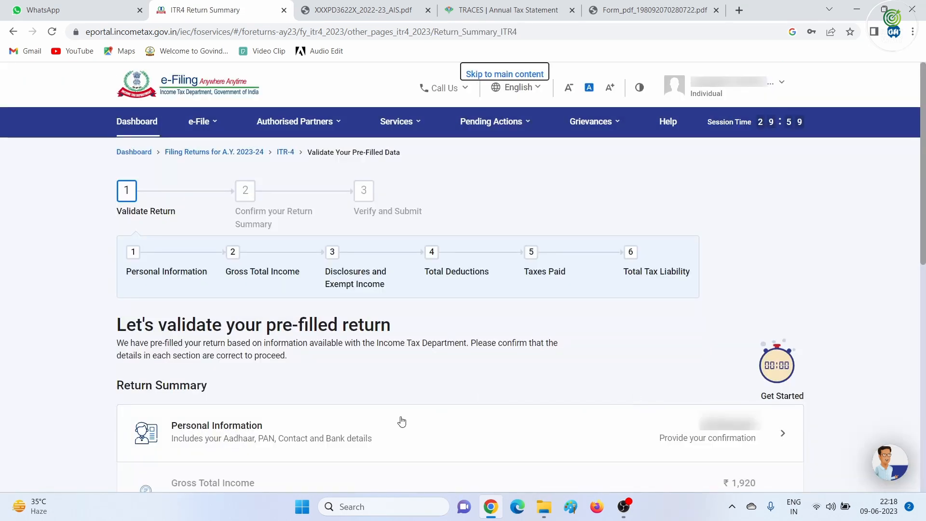
pyautogui.scroll(-5, 352, 369)
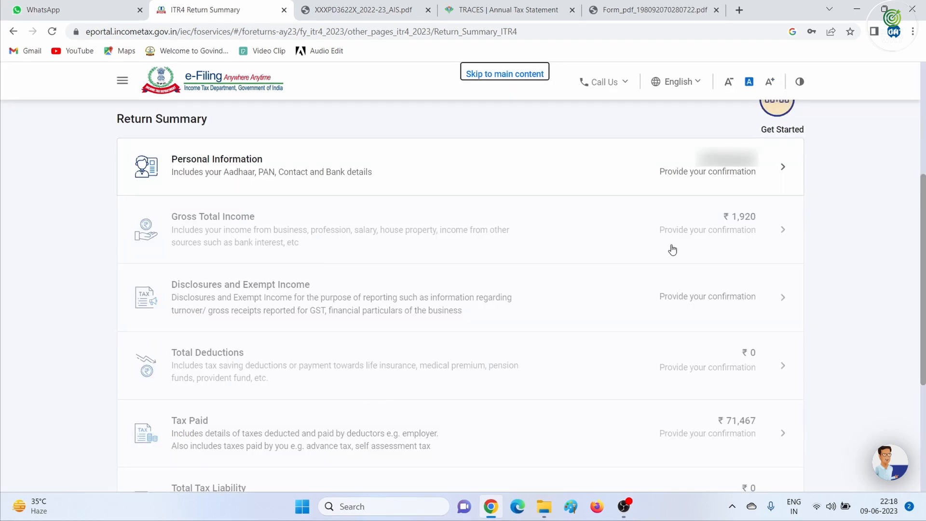
pyautogui.click(732, 167)
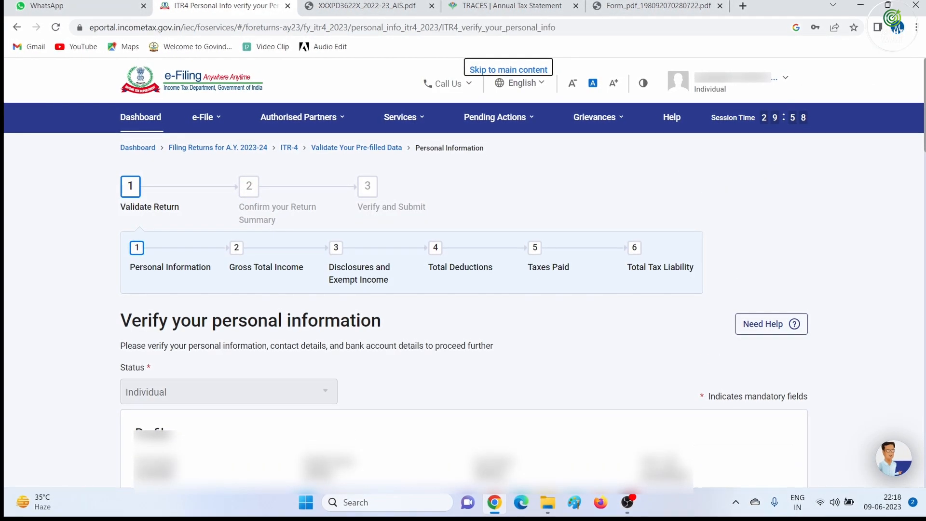
pyautogui.scroll(-5, 463, 289)
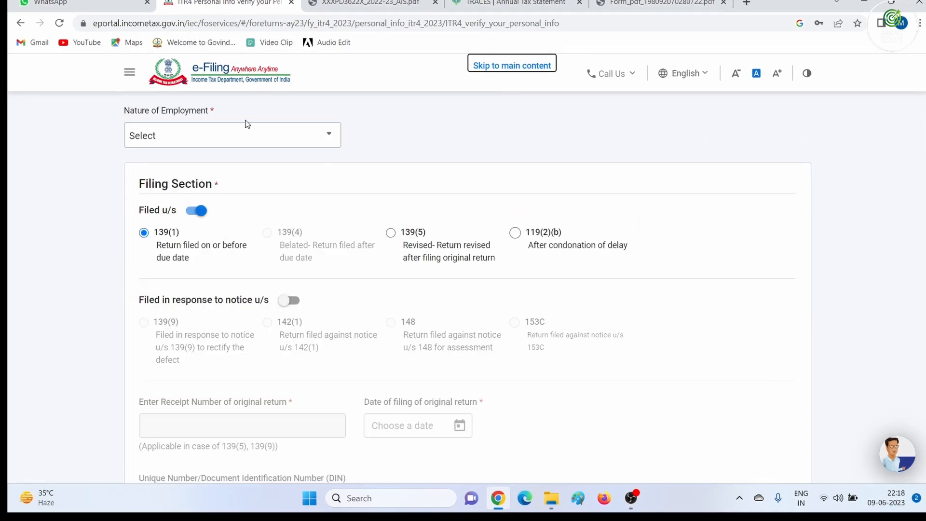
pyautogui.click(244, 137)
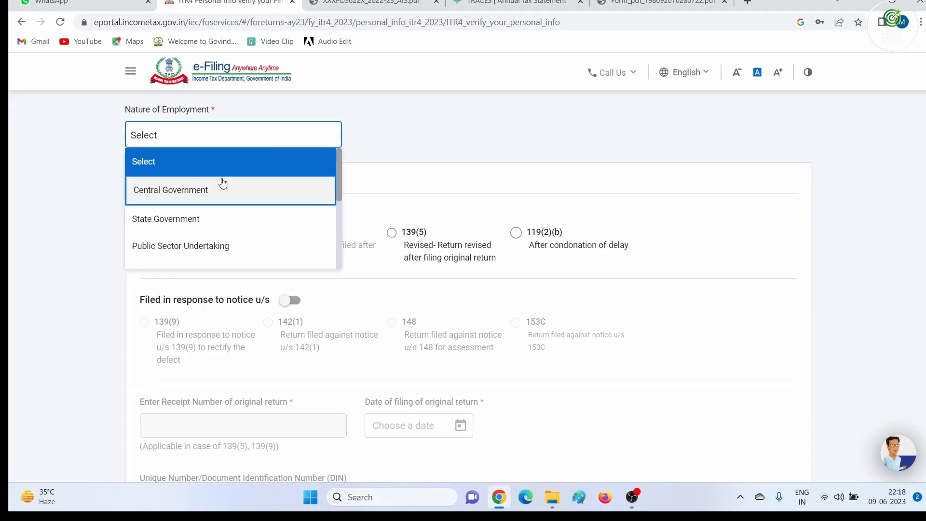
pyautogui.scroll(-1, 222, 195)
pyautogui.scroll(-1, 223, 202)
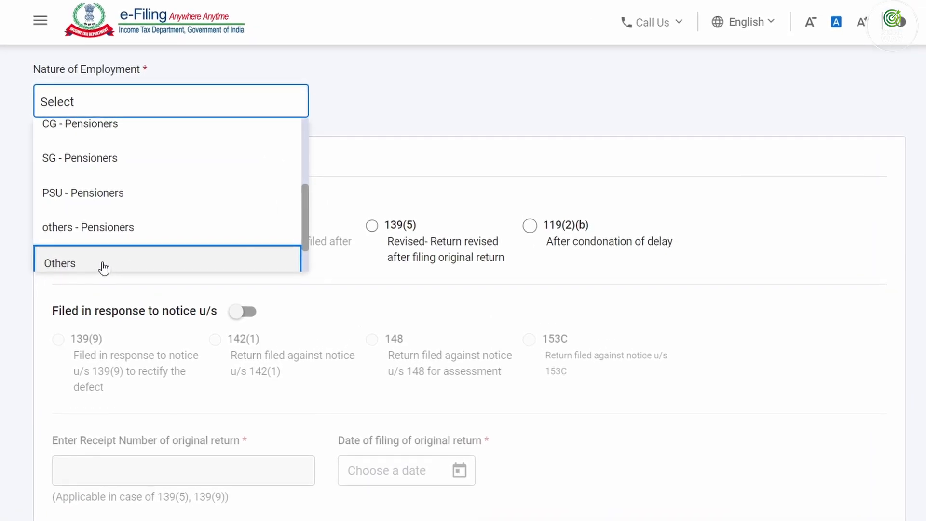
pyautogui.click(102, 264)
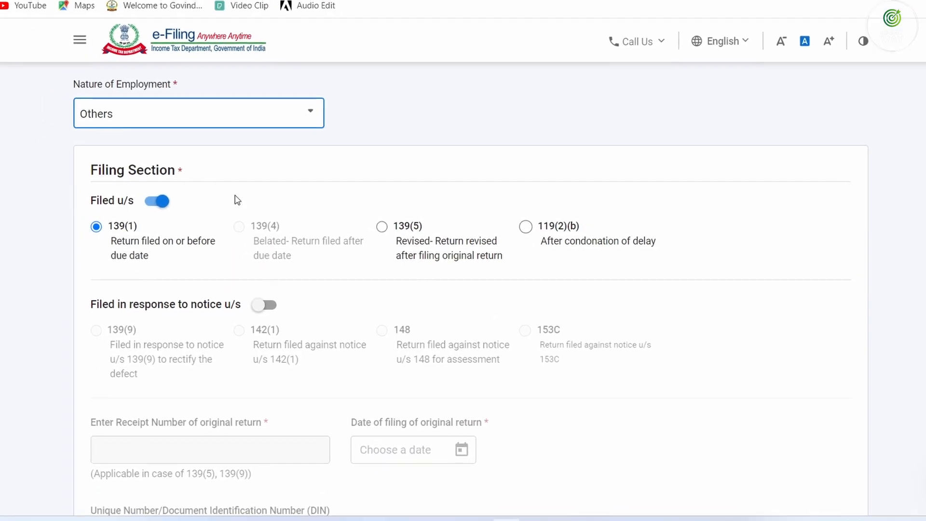
# Answer No to past new-regime opt-in, Not opting now, No representative assessee, and confirm
pyautogui.scroll(-6, 280, 263)
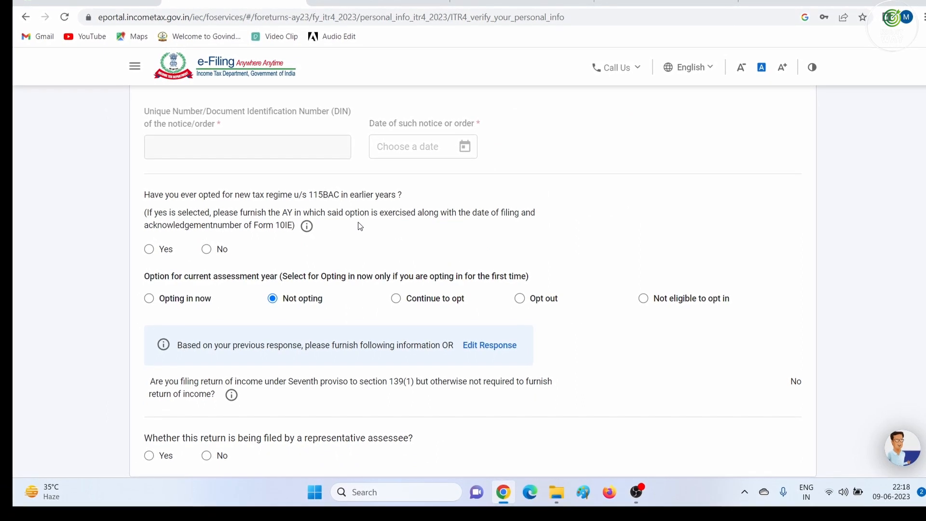
pyautogui.click(207, 250)
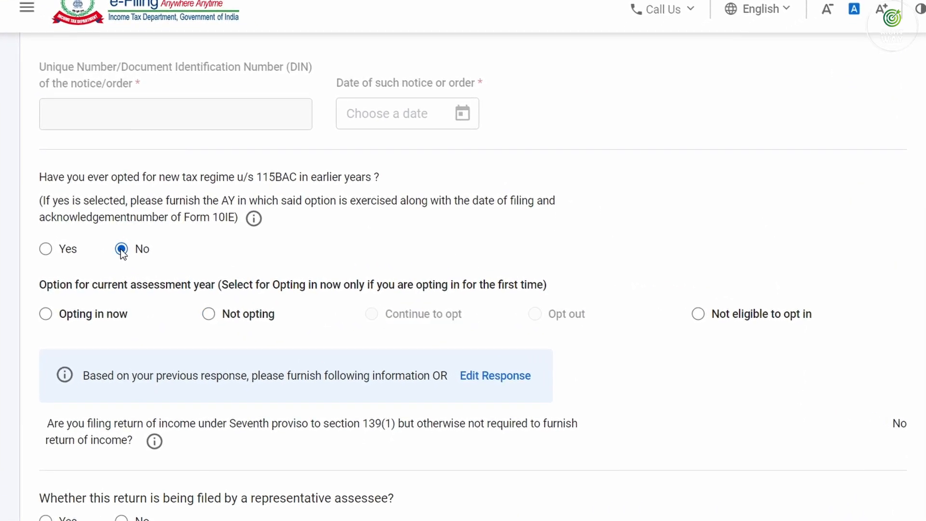
pyautogui.click(208, 314)
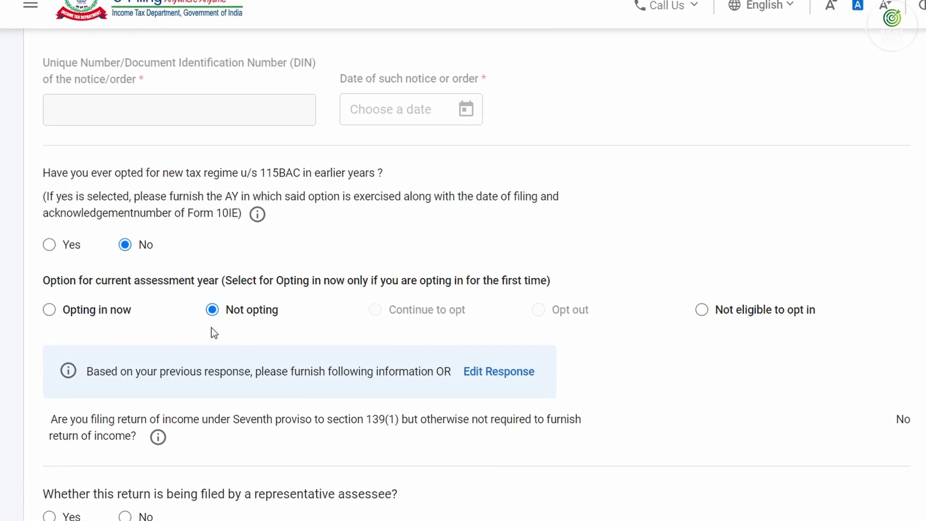
pyautogui.scroll(-3, 217, 337)
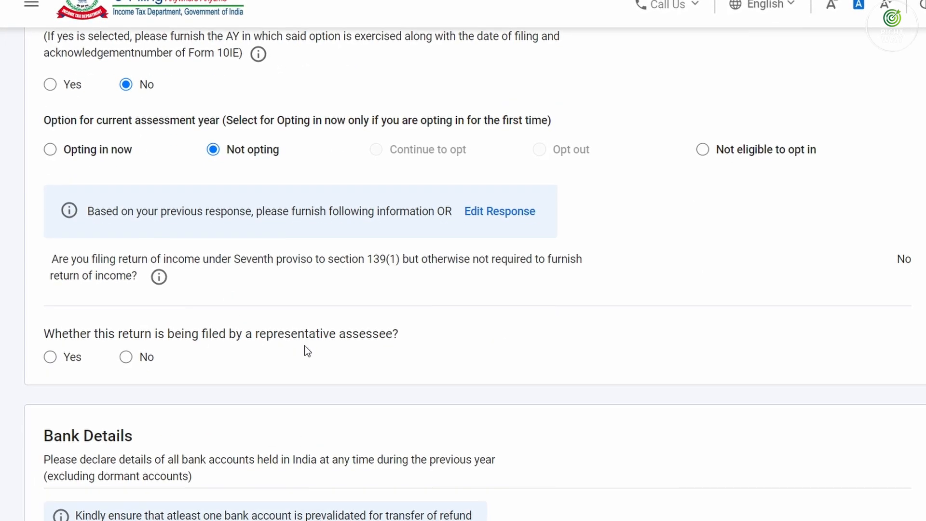
pyautogui.click(126, 357)
pyautogui.scroll(-3, 161, 371)
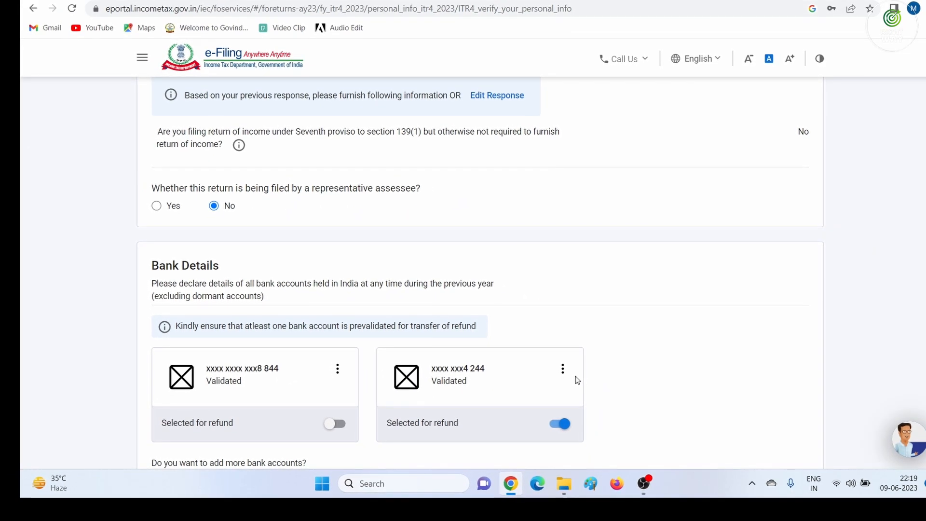
pyautogui.scroll(-2, 577, 379)
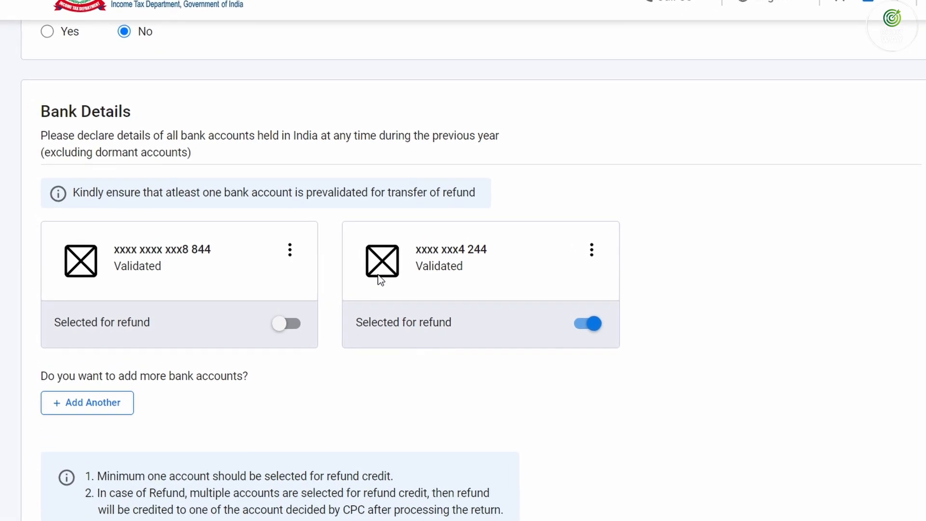
pyautogui.scroll(-4, 503, 65)
pyautogui.click(812, 361)
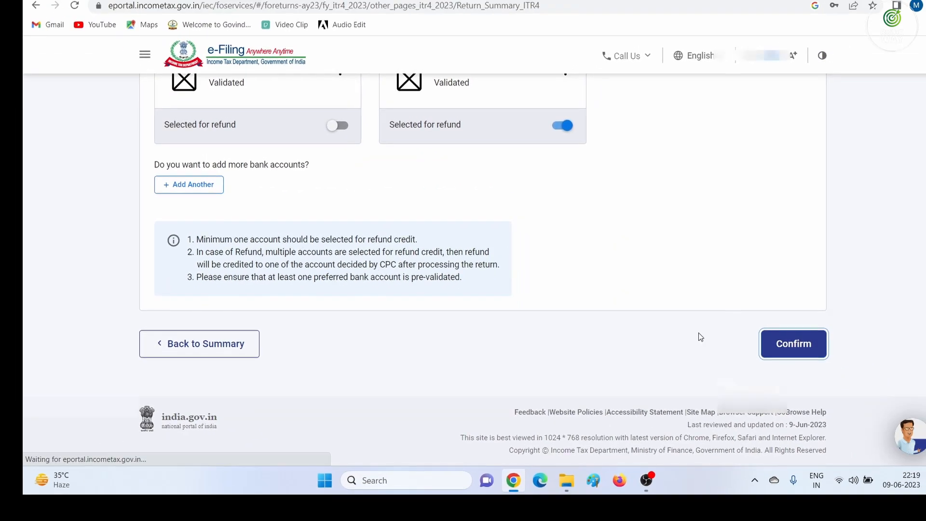
# Open Gross Total Income and skip the salary exemption questions, confirming Yes
pyautogui.scroll(-4, 287, 269)
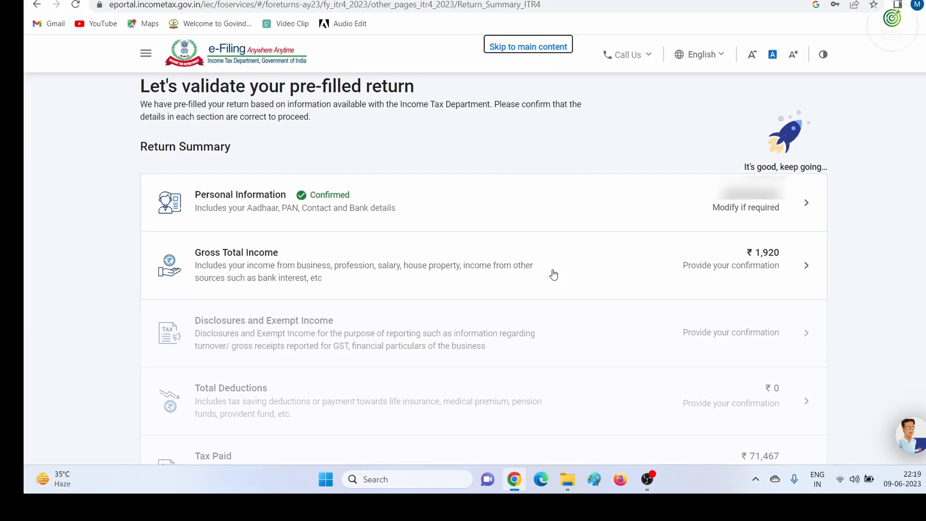
pyautogui.click(775, 266)
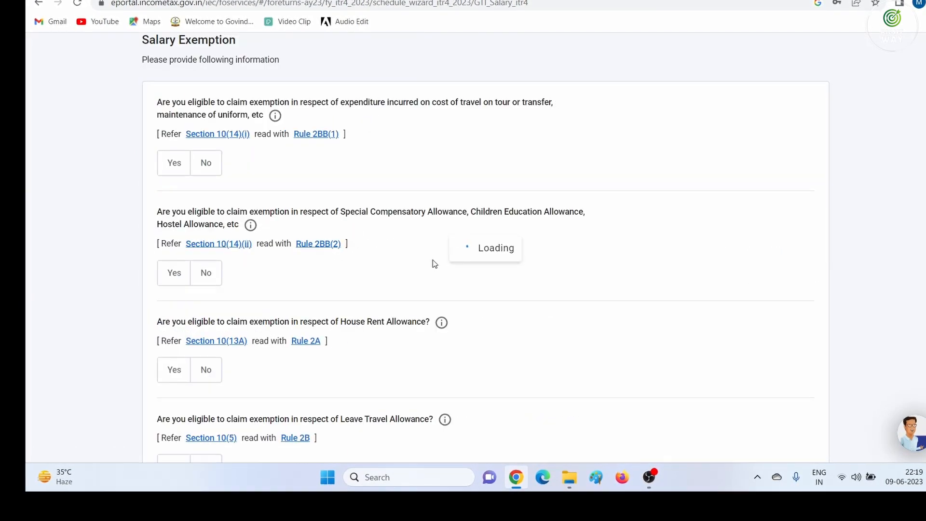
pyautogui.scroll(-10, 290, 278)
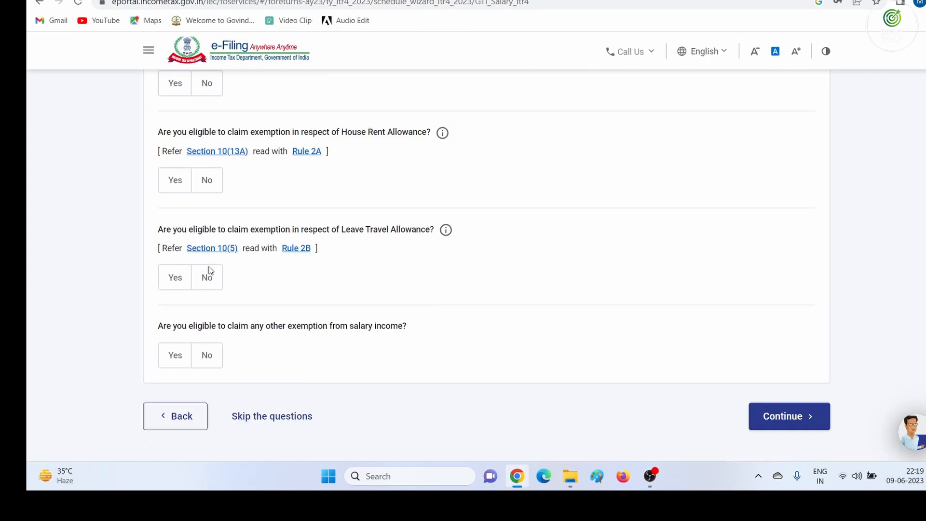
pyautogui.click(264, 330)
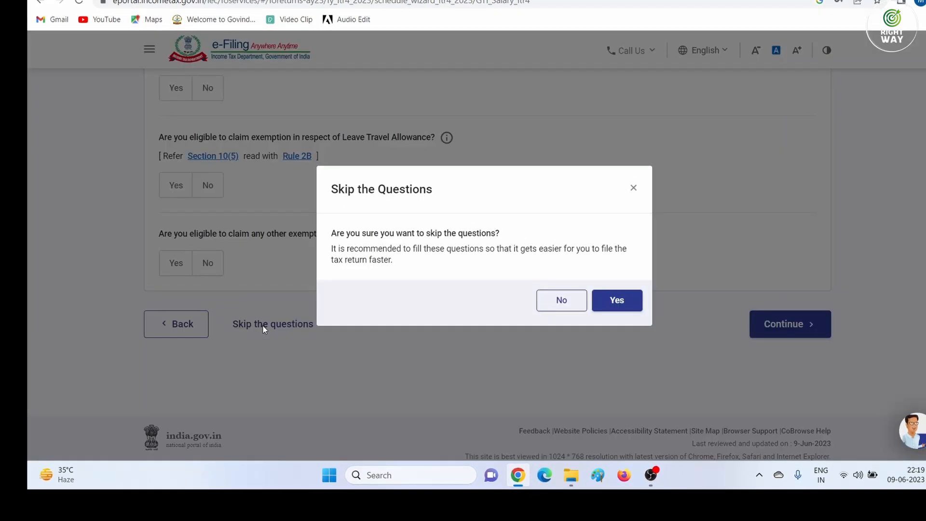
pyautogui.click(549, 304)
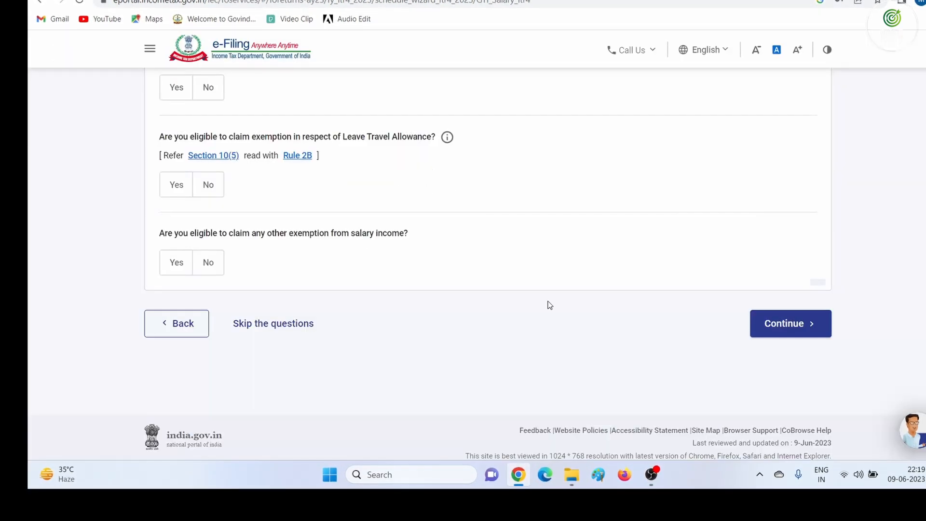
pyautogui.click(244, 326)
pyautogui.click(617, 300)
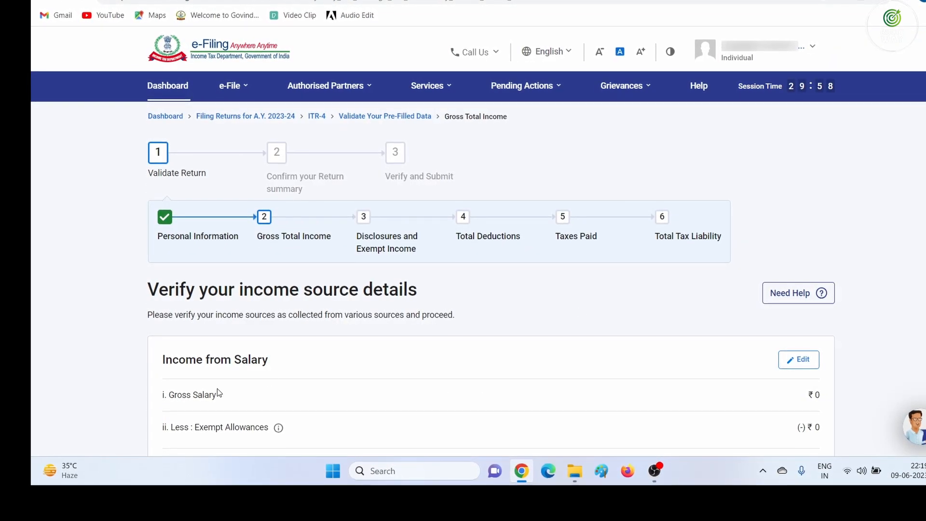
# Edit the salary details and delete the empty retirement-benefit country row
pyautogui.click(788, 364)
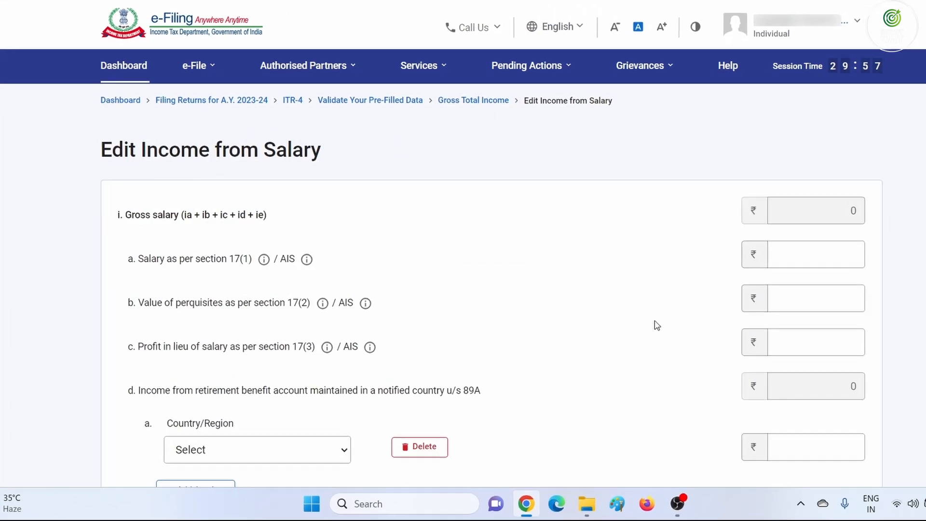
pyautogui.click(786, 251)
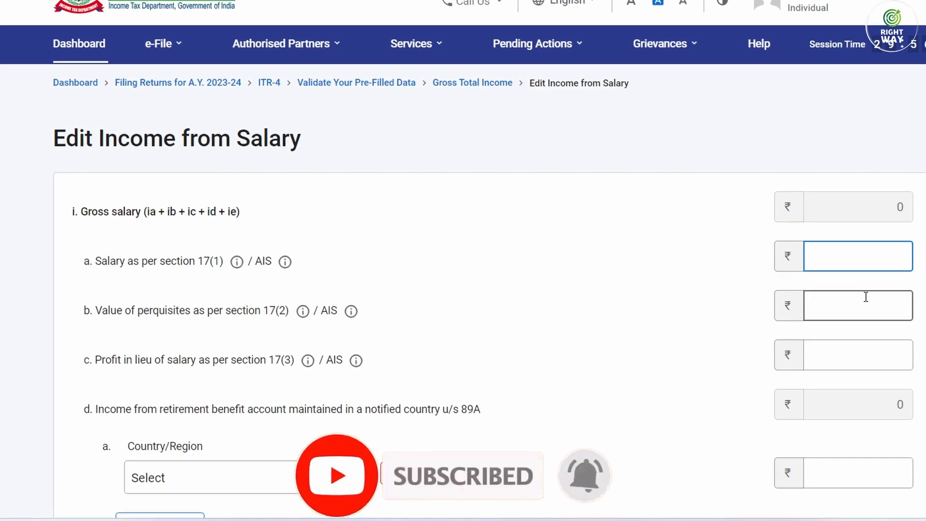
pyautogui.scroll(-4, 864, 296)
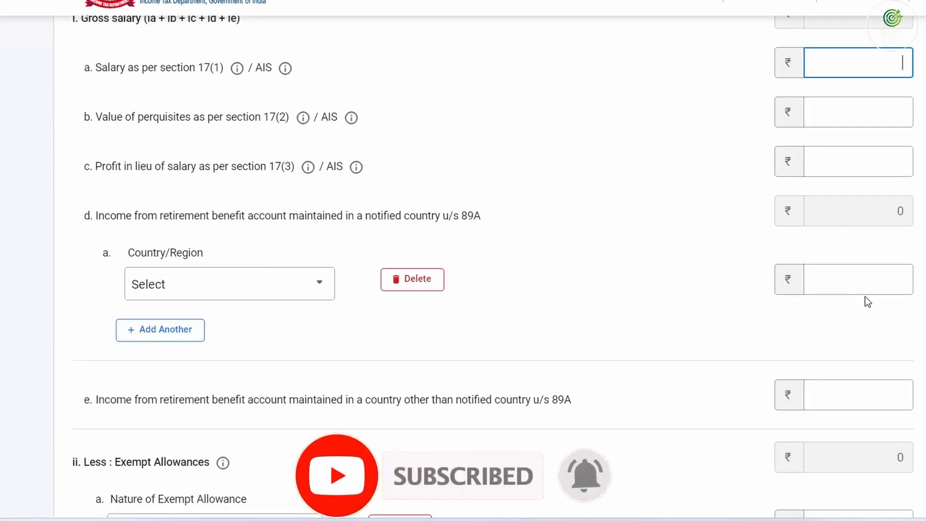
pyautogui.click(417, 286)
pyautogui.click(601, 304)
# Delete the empty exempt-allowance row and save the salary details at ₹0
pyautogui.scroll(-3, 477, 289)
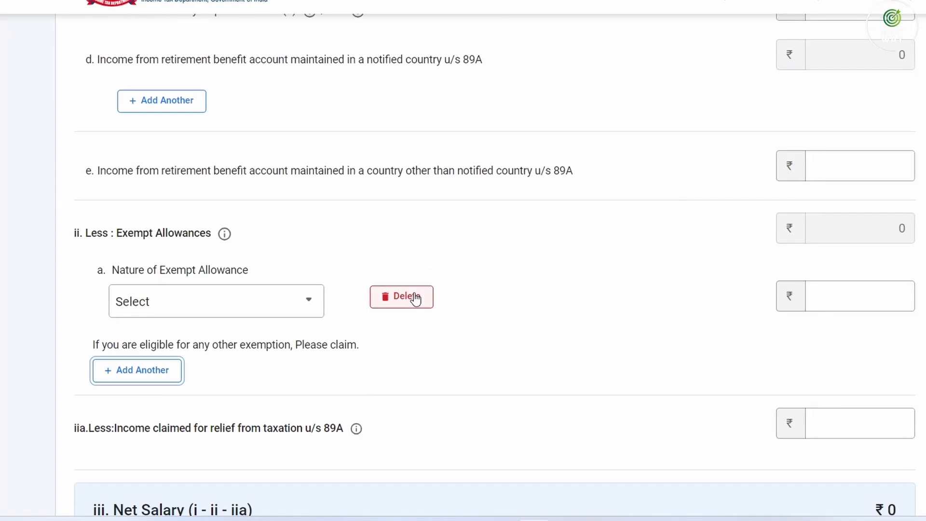
pyautogui.click(416, 299)
pyautogui.click(617, 308)
pyautogui.scroll(-7, 620, 310)
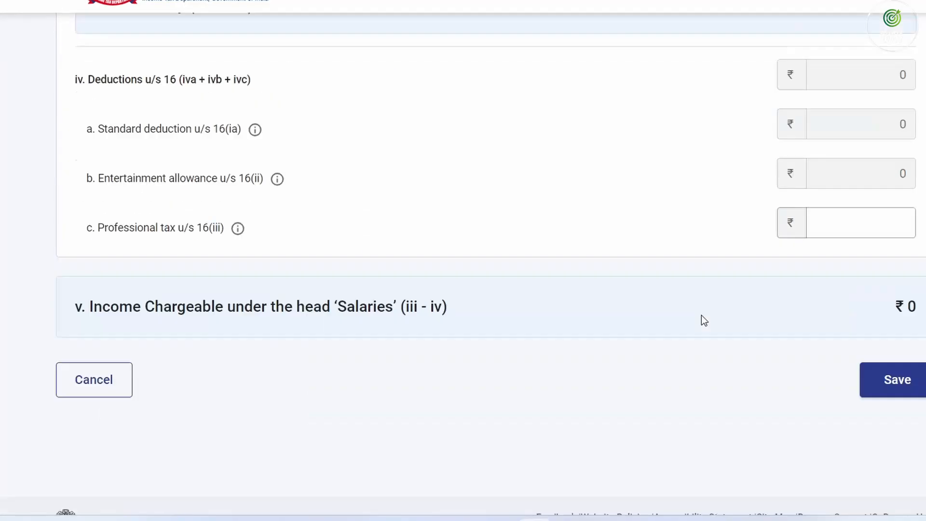
pyautogui.scroll(-2, 704, 321)
pyautogui.scroll(5, 504, 295)
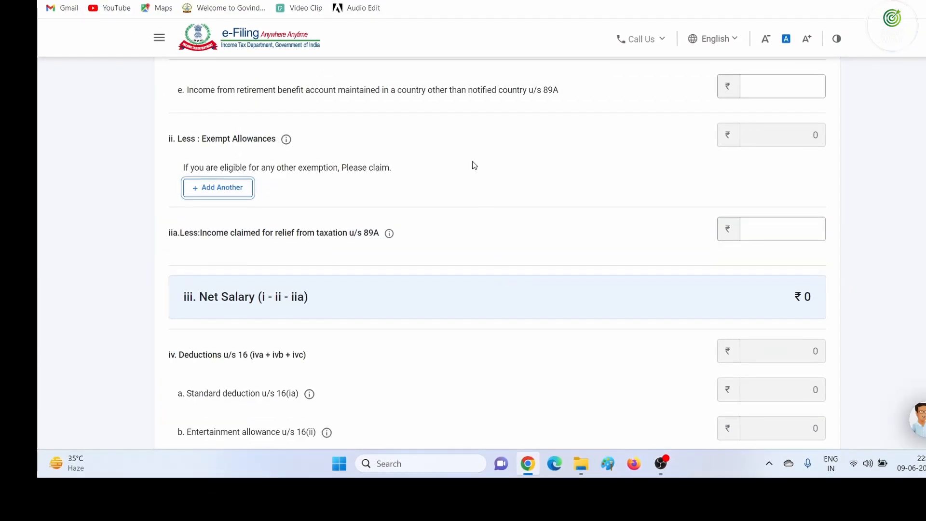
pyautogui.scroll(-4, 613, 210)
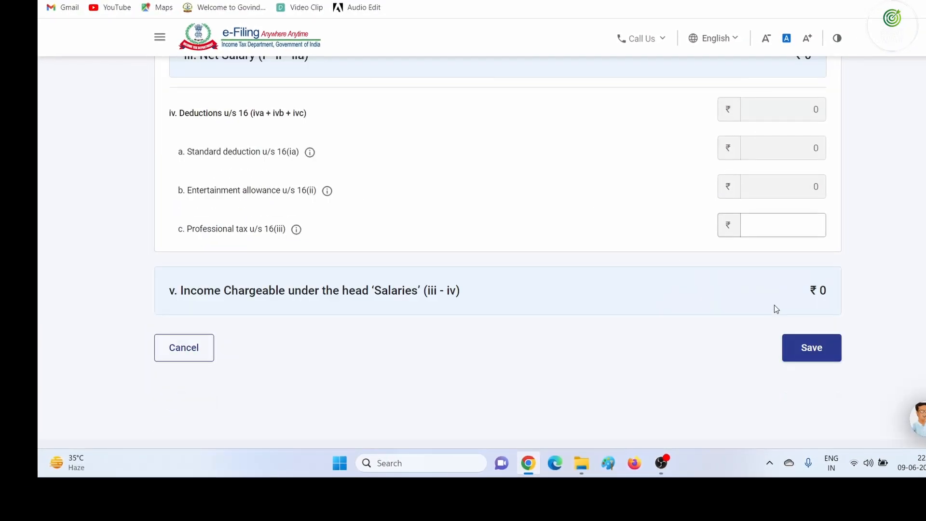
pyautogui.click(800, 346)
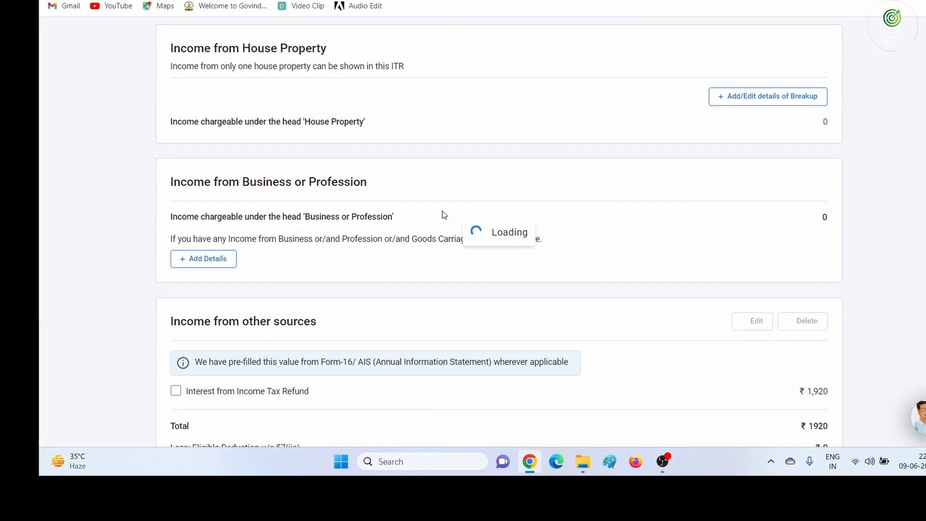
pyautogui.scroll(-5, 437, 215)
pyautogui.scroll(-3, 264, 303)
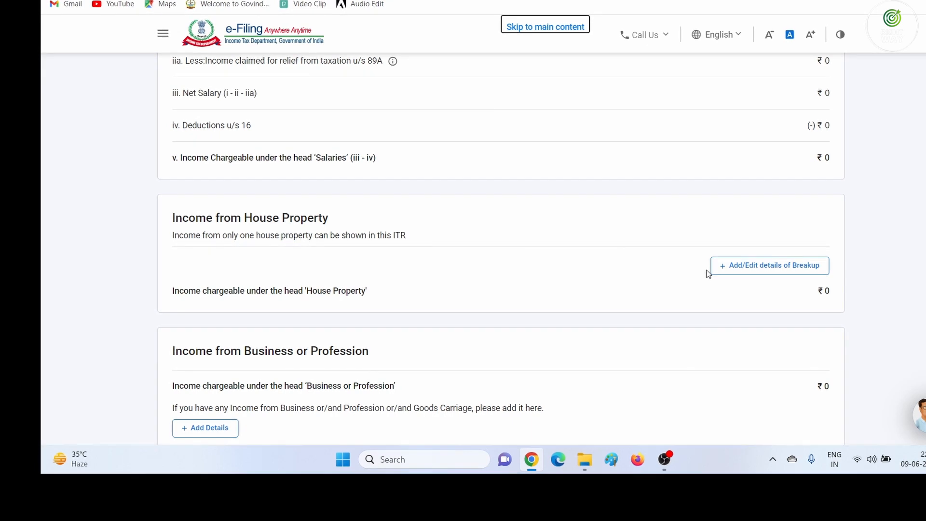
pyautogui.click(766, 265)
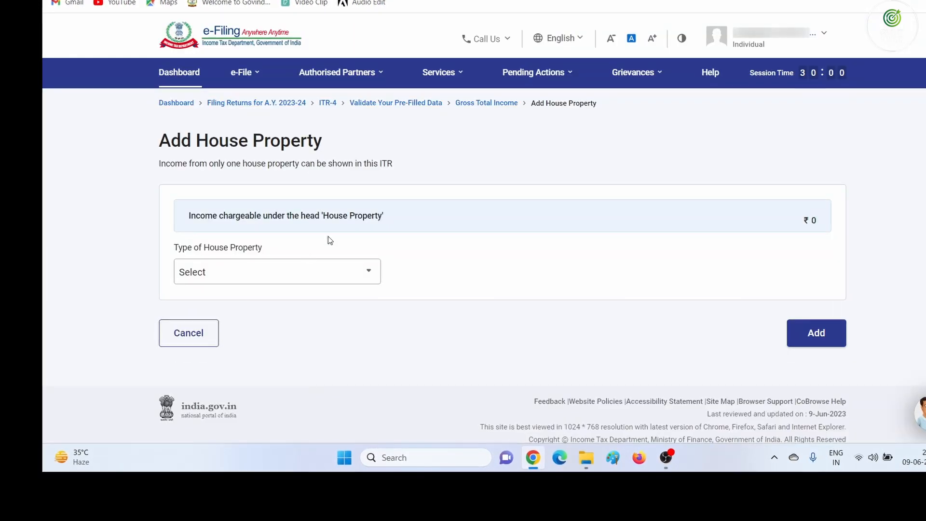
pyautogui.click(283, 271)
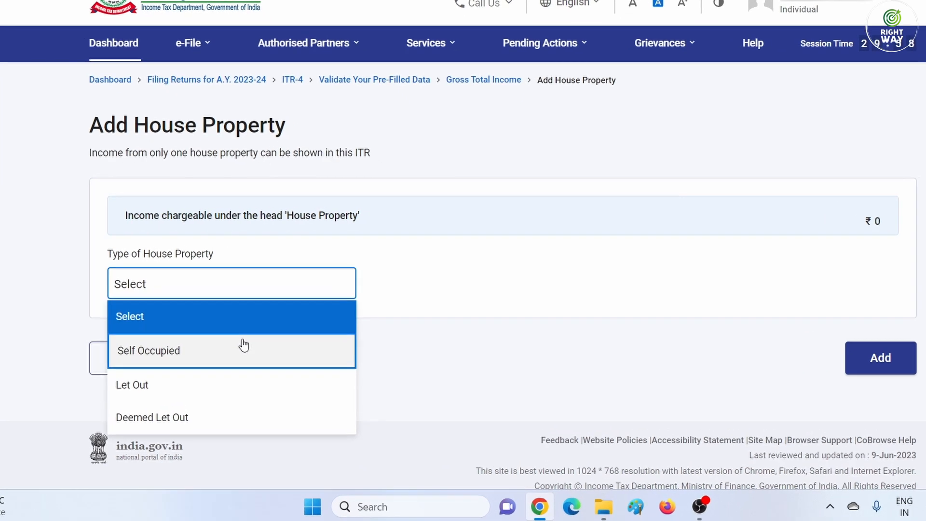
pyautogui.click(244, 345)
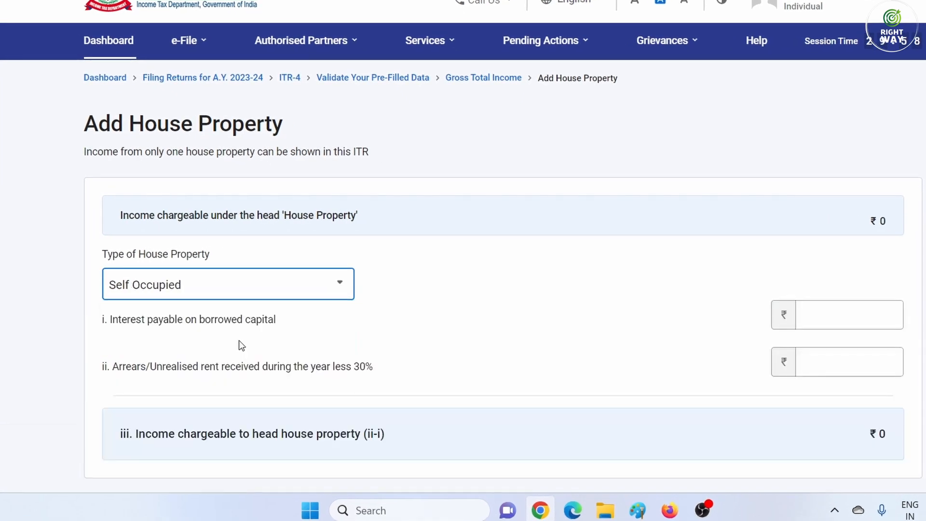
pyautogui.click(794, 313)
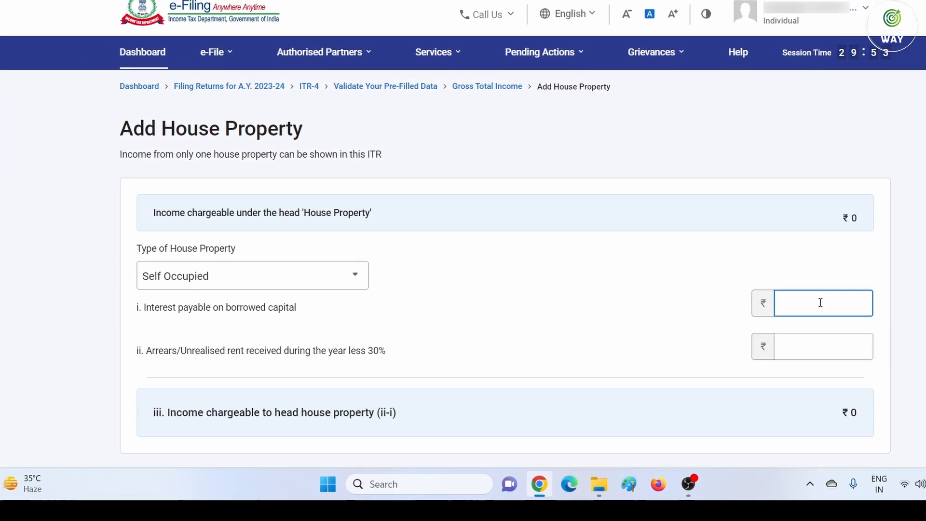
pyautogui.scroll(-2, 848, 309)
pyautogui.scroll(-1, 834, 303)
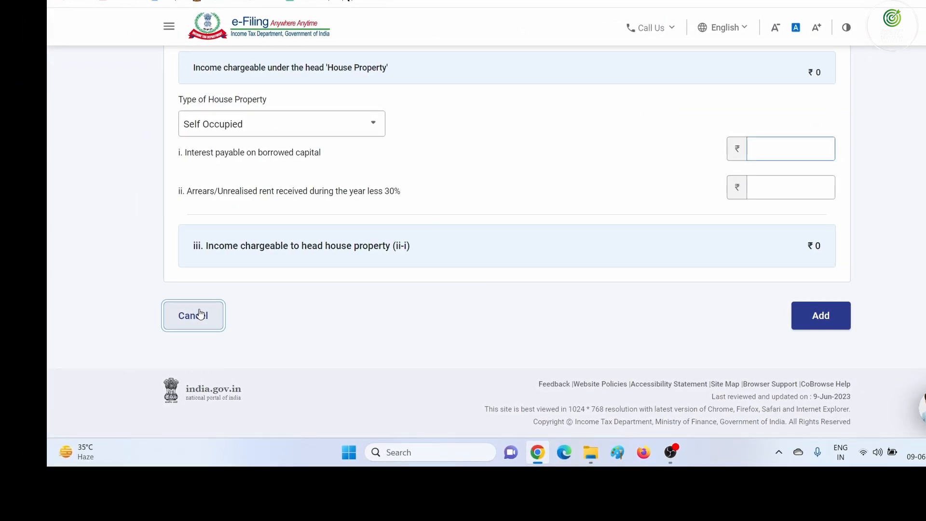
pyautogui.click(200, 314)
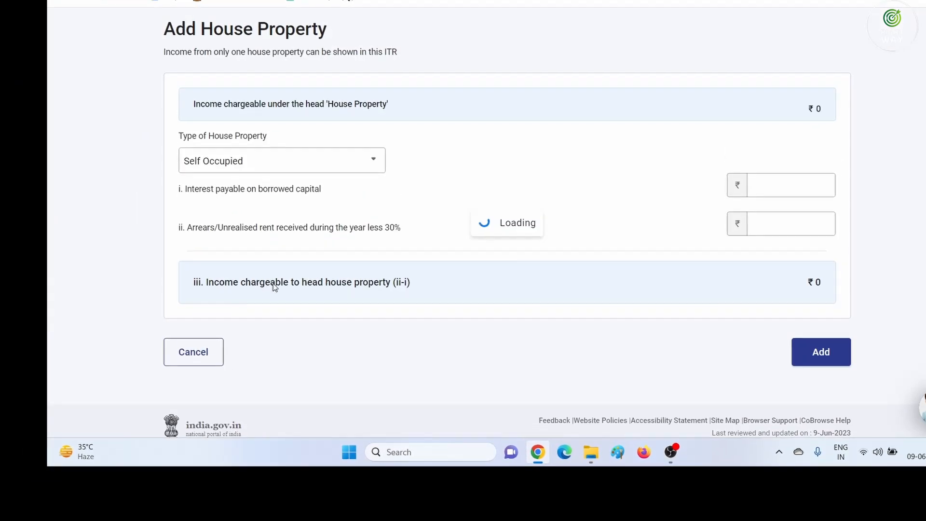
pyautogui.scroll(-7, 516, 251)
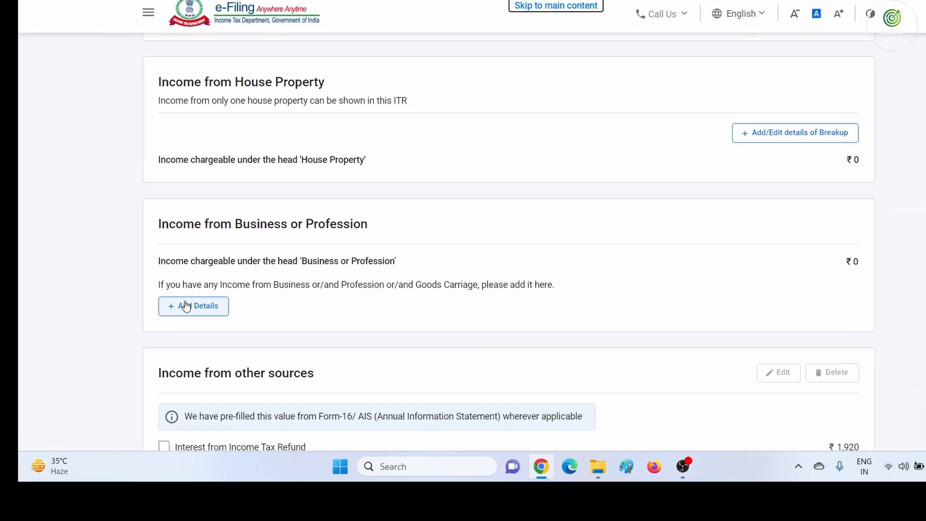
pyautogui.click(186, 306)
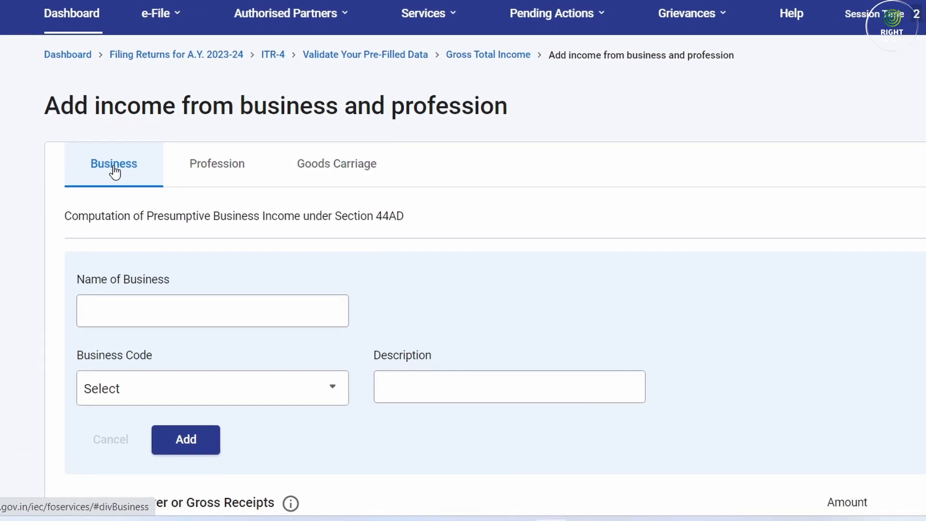
# Browse the Business, Profession and Goods Carriage tabs, settling on the Section 44ADA Profession form
pyautogui.click(165, 169)
pyautogui.click(255, 169)
pyautogui.click(348, 170)
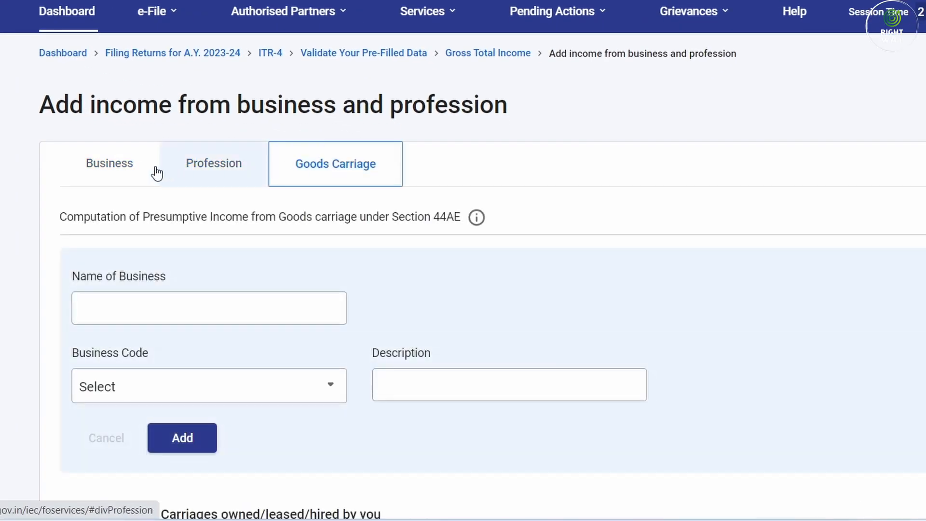
pyautogui.click(124, 169)
pyautogui.click(232, 169)
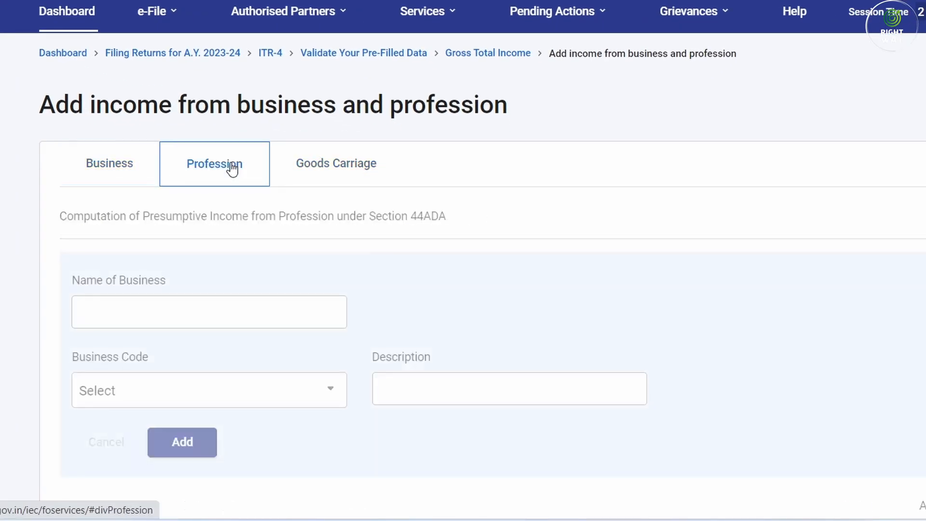
pyautogui.click(96, 166)
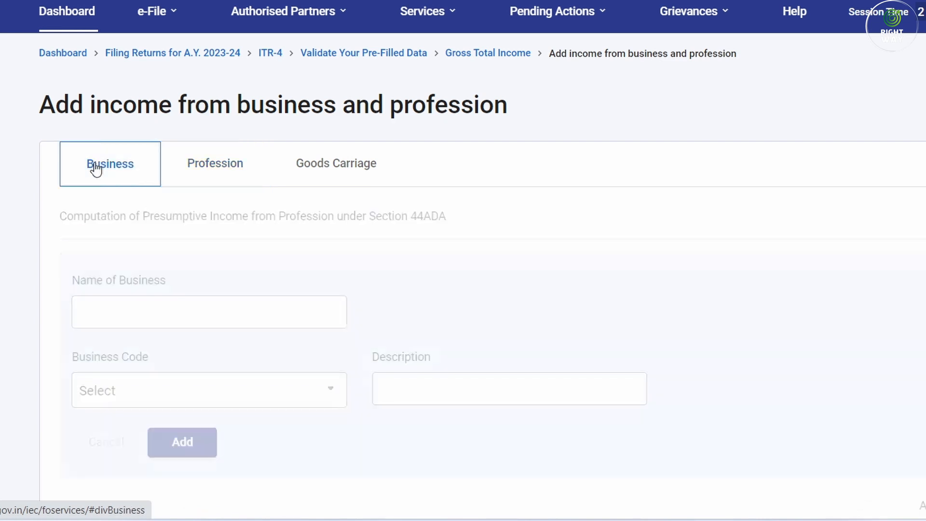
pyautogui.click(176, 168)
pyautogui.click(122, 164)
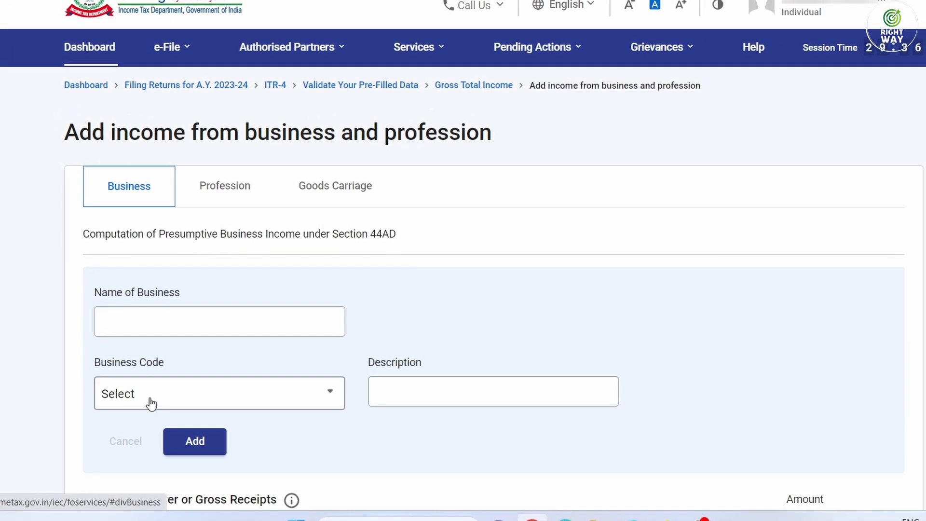
pyautogui.click(146, 398)
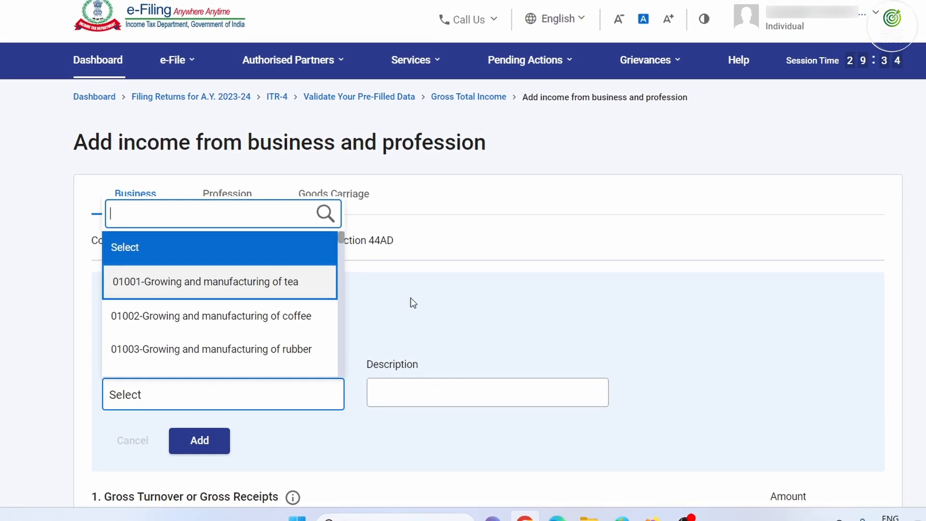
pyautogui.click(410, 297)
pyautogui.click(208, 196)
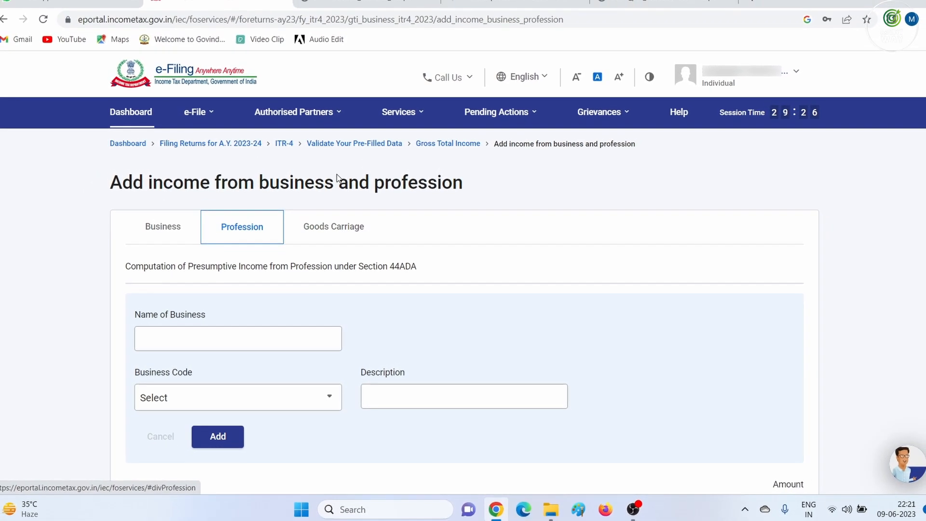
# Check 26AS in TRACES, then add profession code 16013 described as 'Consultation services'
pyautogui.click(477, 2)
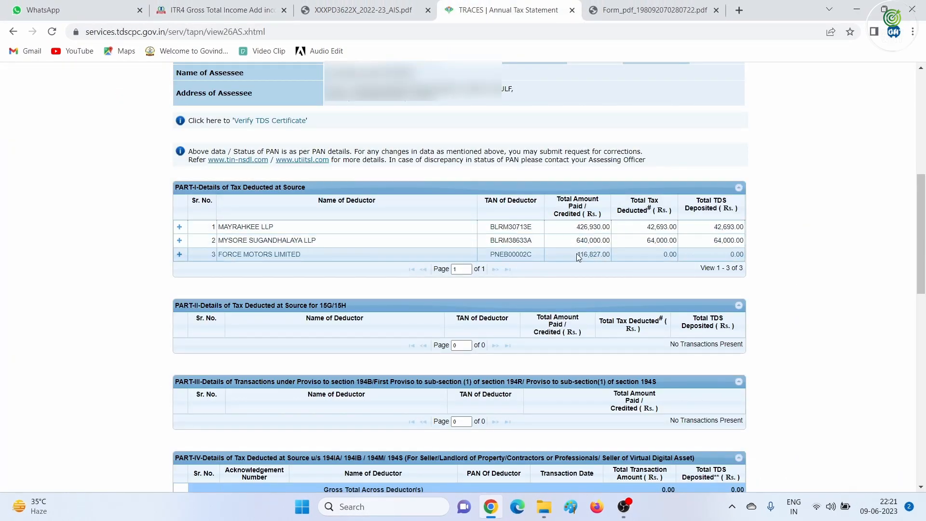
pyautogui.click(210, 7)
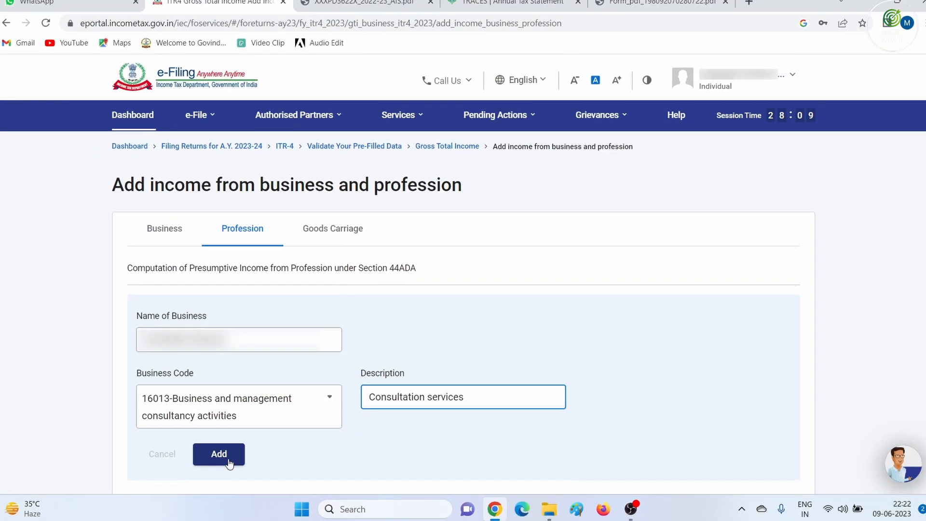
pyautogui.click(211, 458)
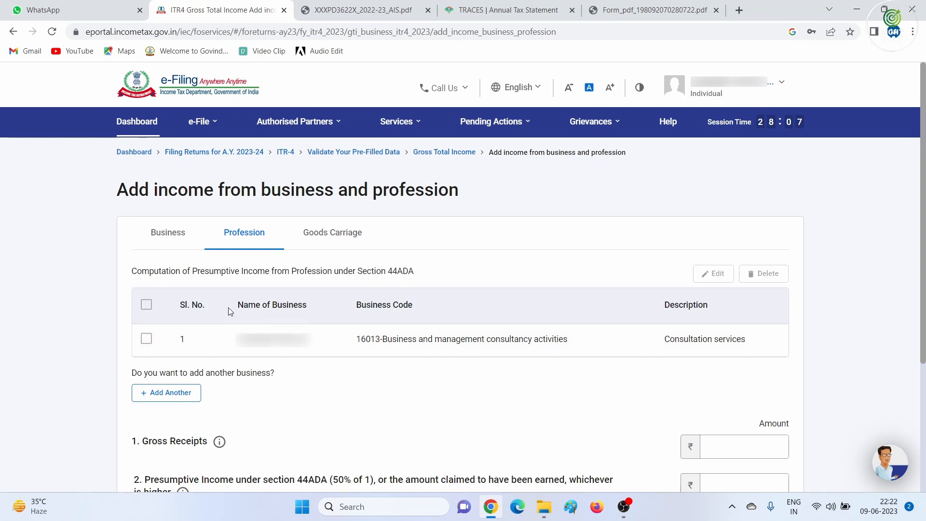
# Cross-check the TDS amounts in the TRACES 26AS statement against the 44ADA form
pyautogui.scroll(-3, 423, 375)
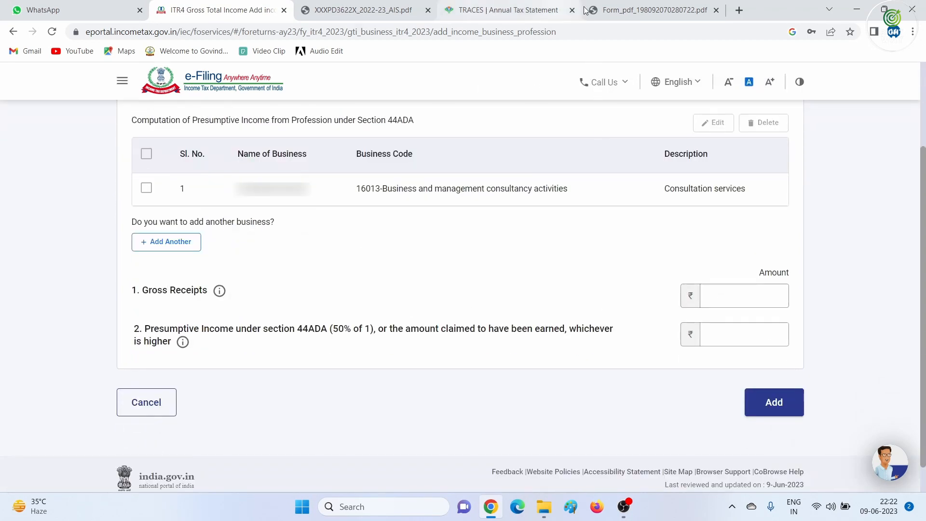
pyautogui.click(634, 13)
pyautogui.click(523, 11)
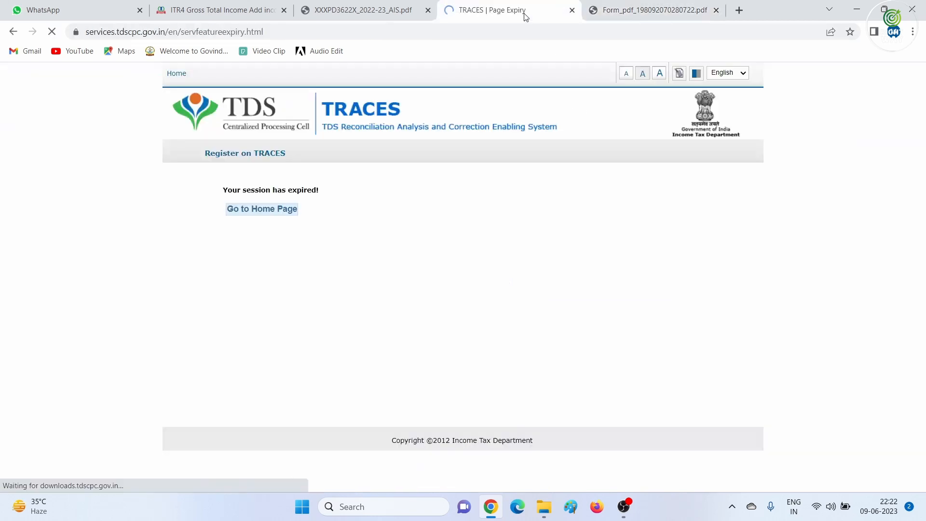
pyautogui.click(641, 10)
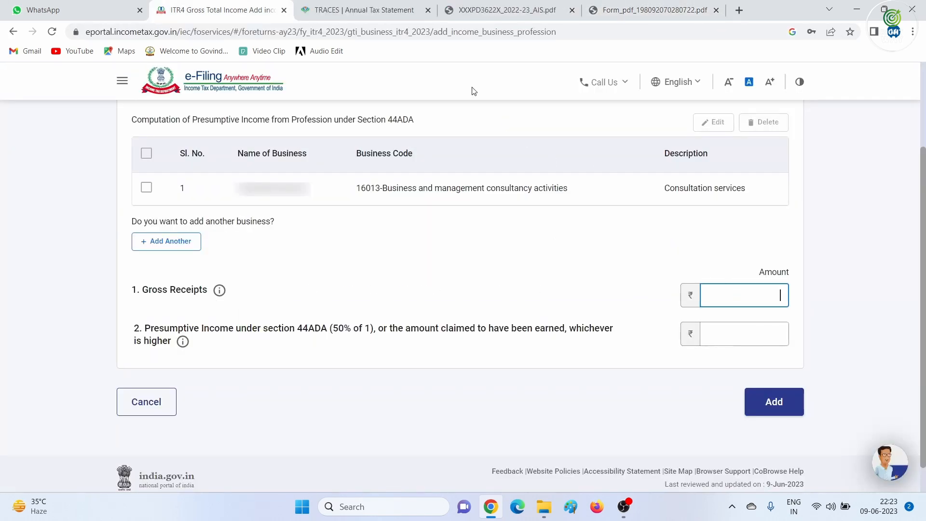
pyautogui.click(371, 12)
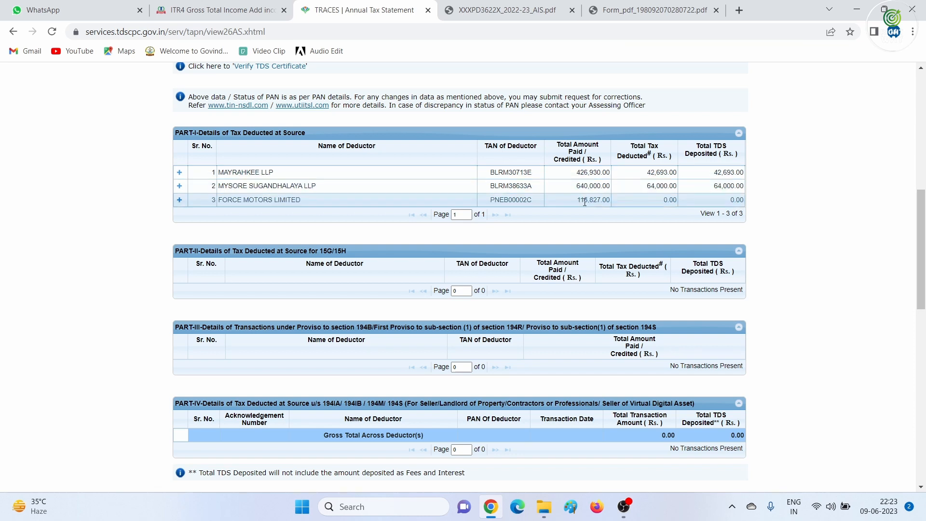
pyautogui.click(228, 7)
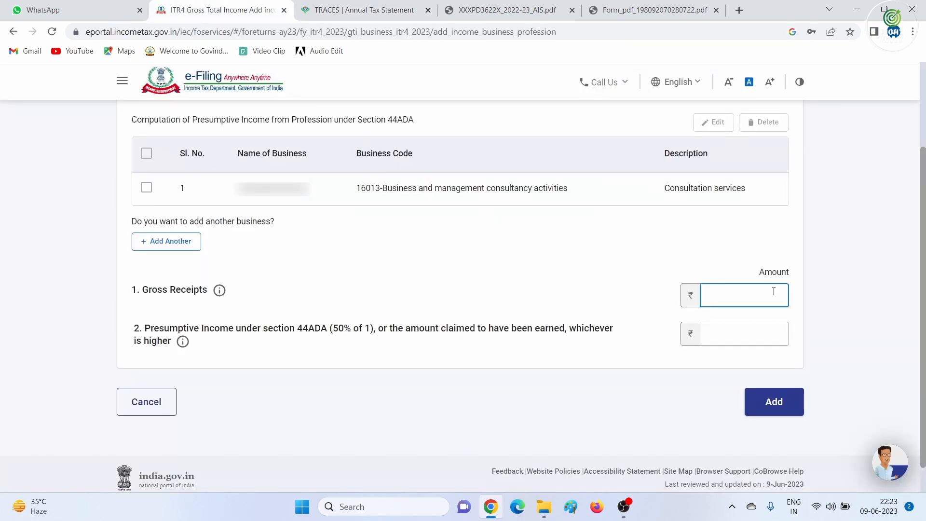
pyautogui.hotkey('ctrl', 'Tab')
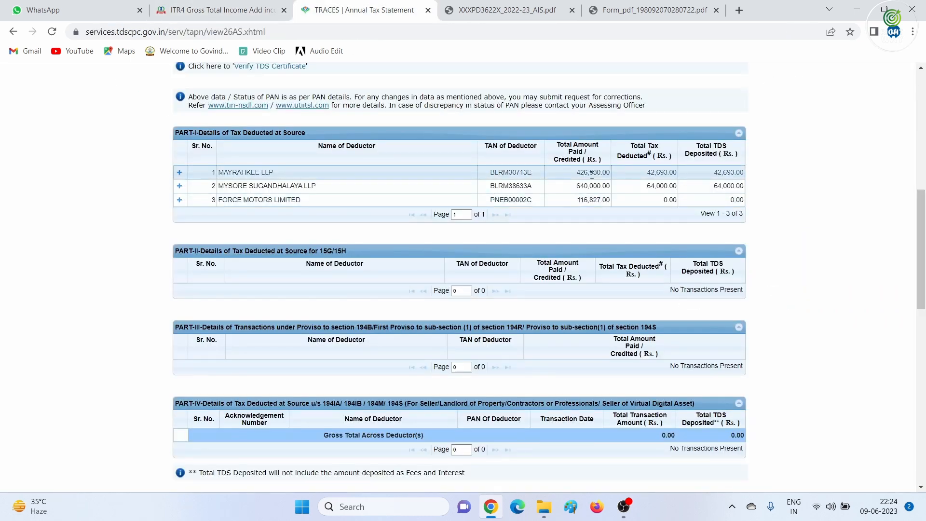
pyautogui.click(219, 4)
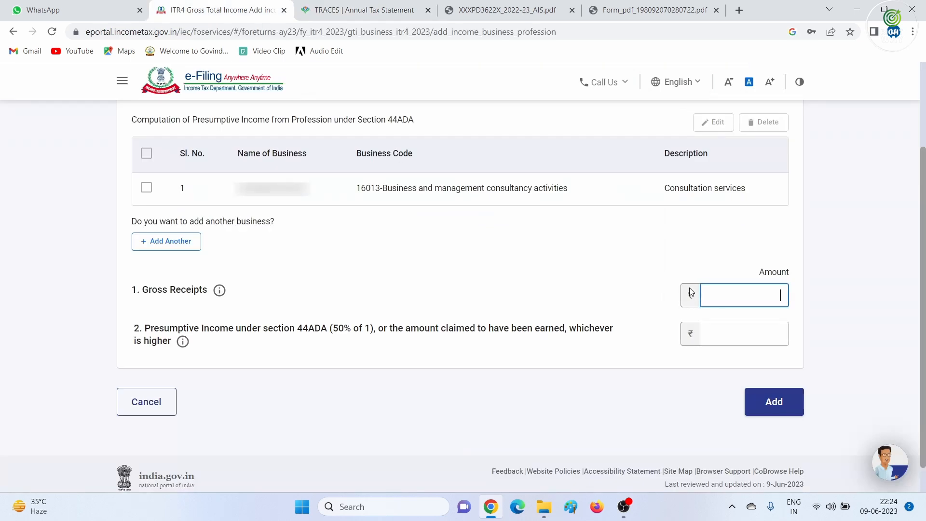
# Enter gross receipts 1183757 and presumptive income 600000 under 44ADA and add the entry
pyautogui.write('1183757')
pyautogui.press('Tab')
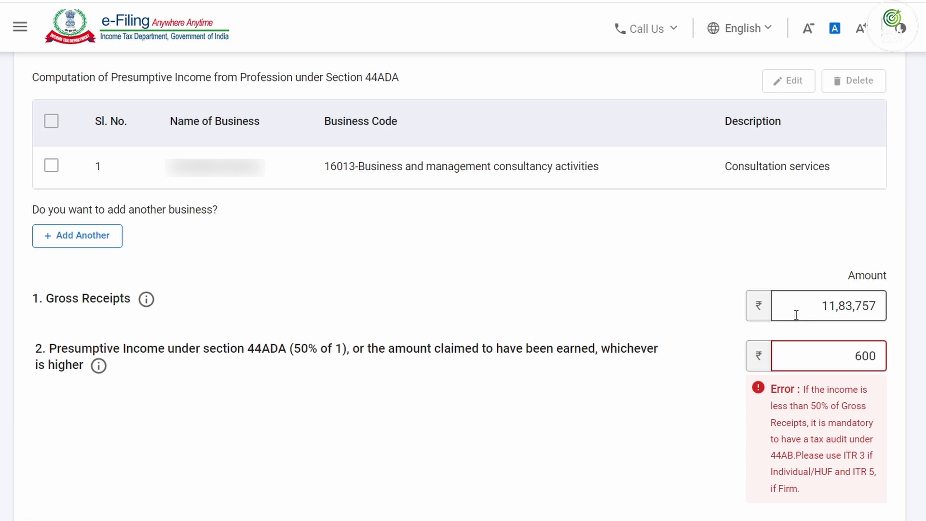
pyautogui.write('000')
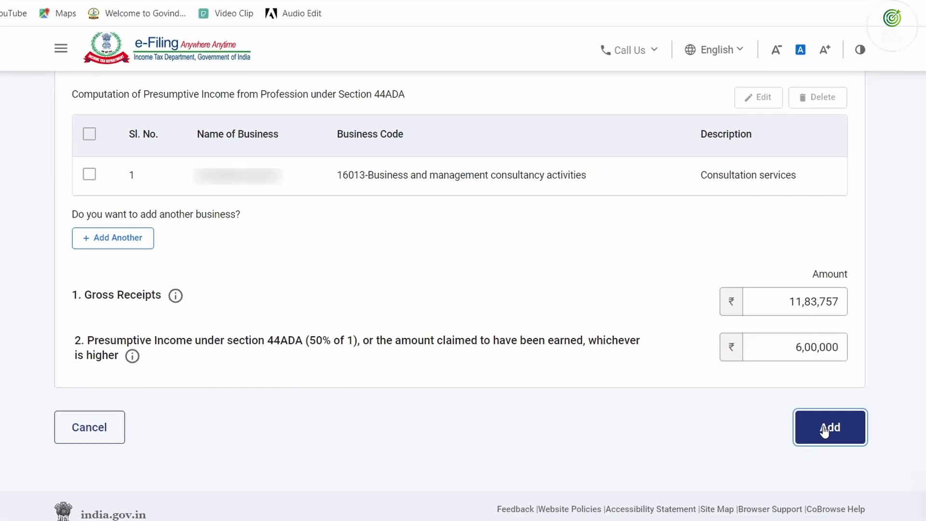
pyautogui.click(824, 430)
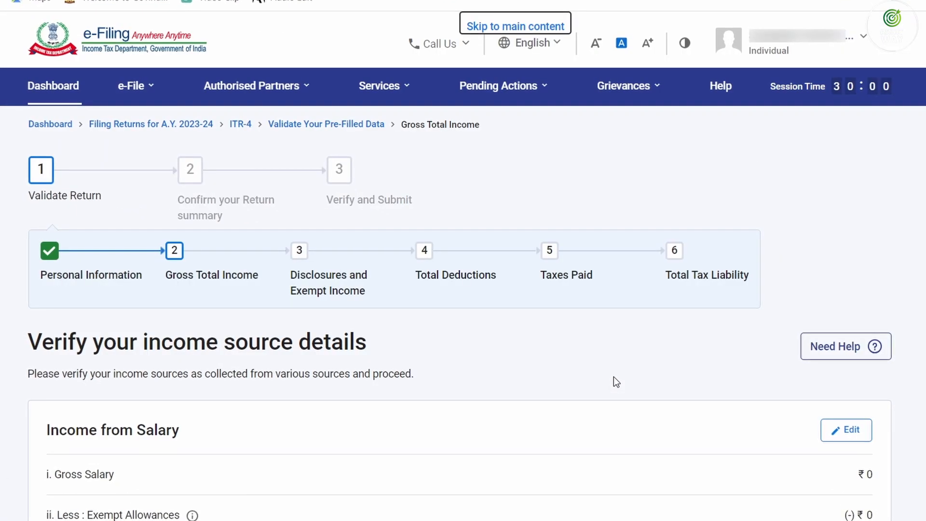
# Under Income from other sources, select the ₹1,920 Interest from Income Tax Refund entry and add another income
pyautogui.scroll(-6, 612, 376)
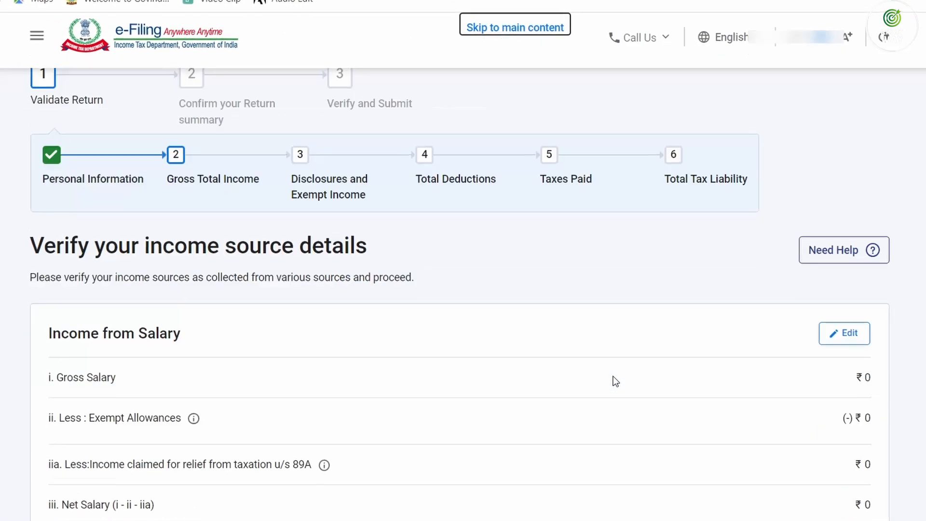
pyautogui.scroll(-3, 441, 393)
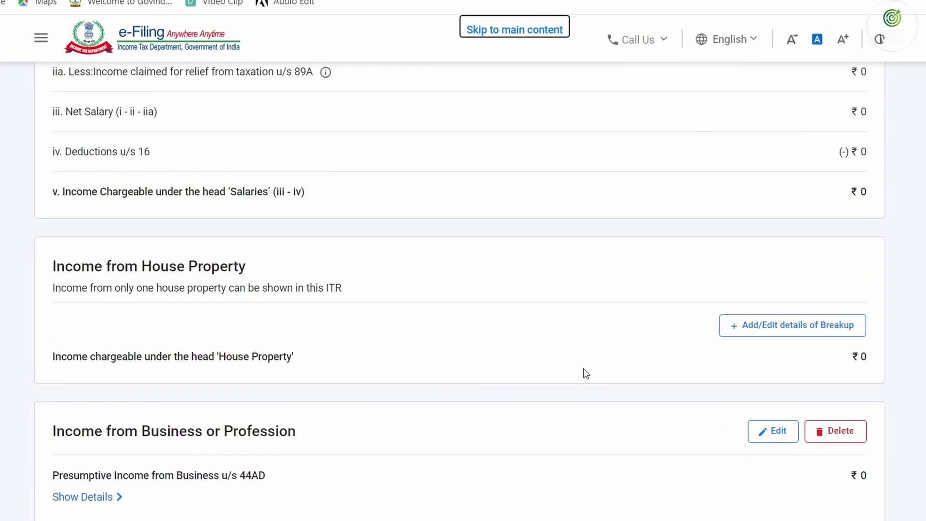
pyautogui.scroll(-5, 584, 374)
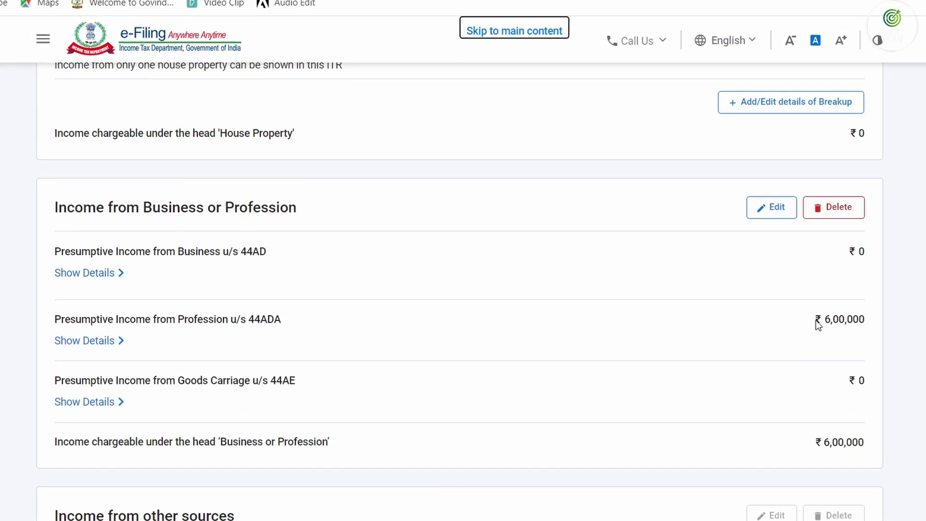
pyautogui.scroll(-4, 632, 345)
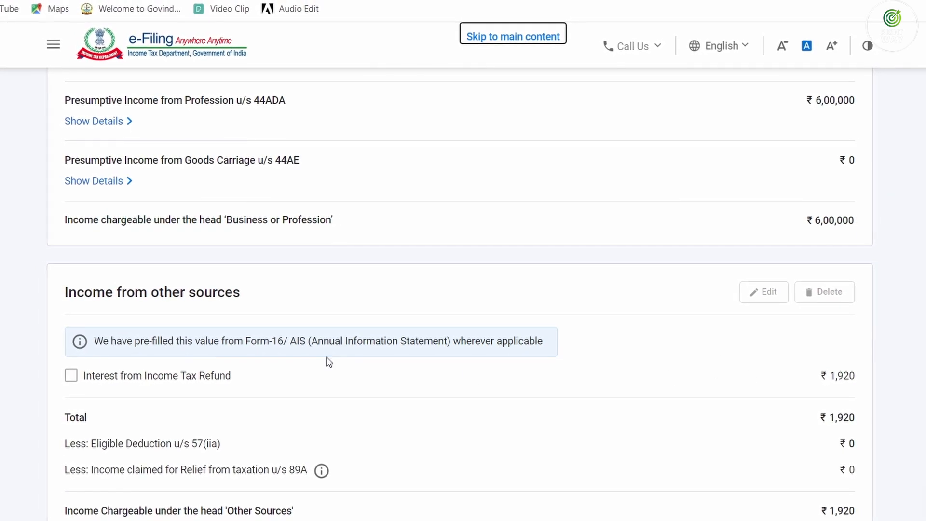
pyautogui.click(94, 370)
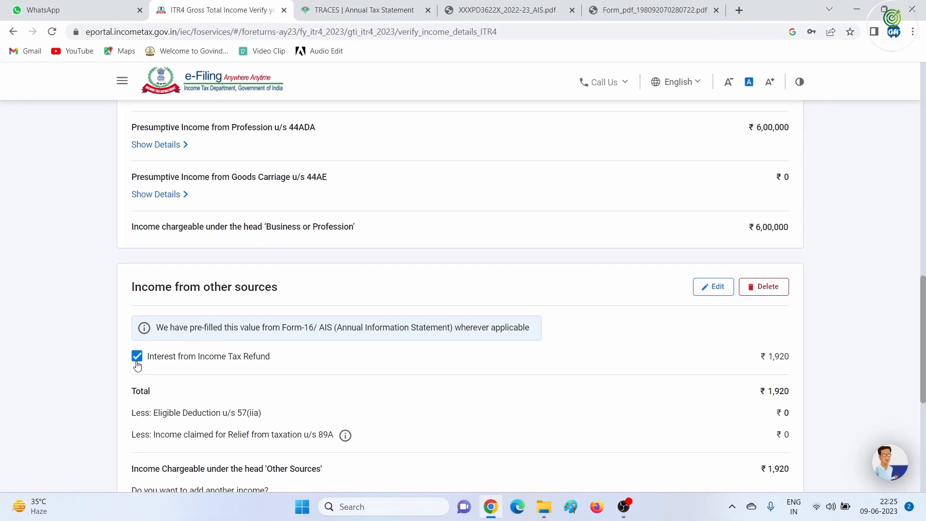
pyautogui.scroll(-3, 498, 365)
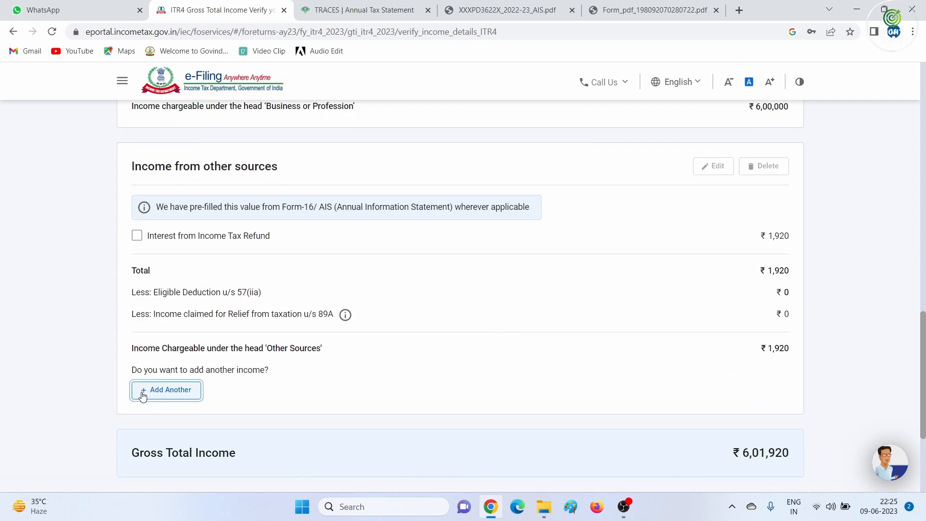
pyautogui.click(142, 392)
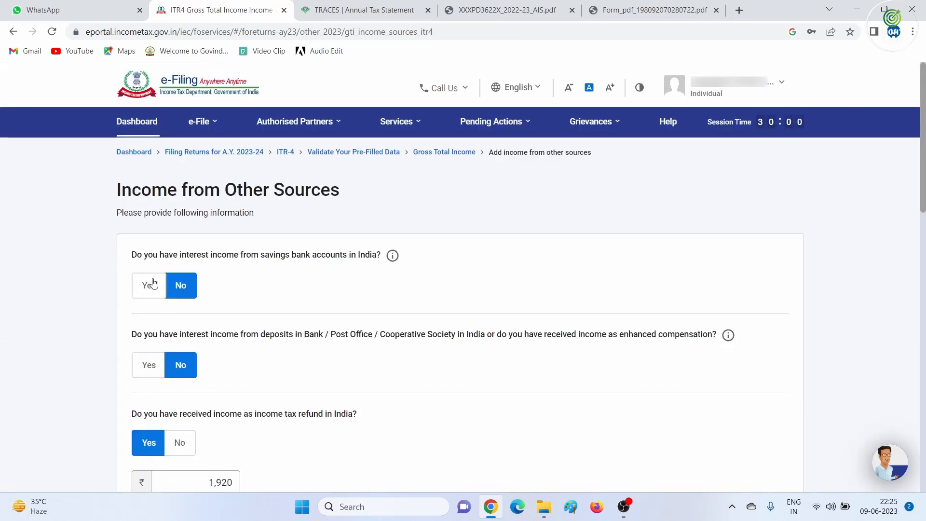
# Declare ₹10,000 savings bank interest, raising other-sources income to ₹11,920 and Gross Total Income to ₹6,11,920
pyautogui.click(153, 284)
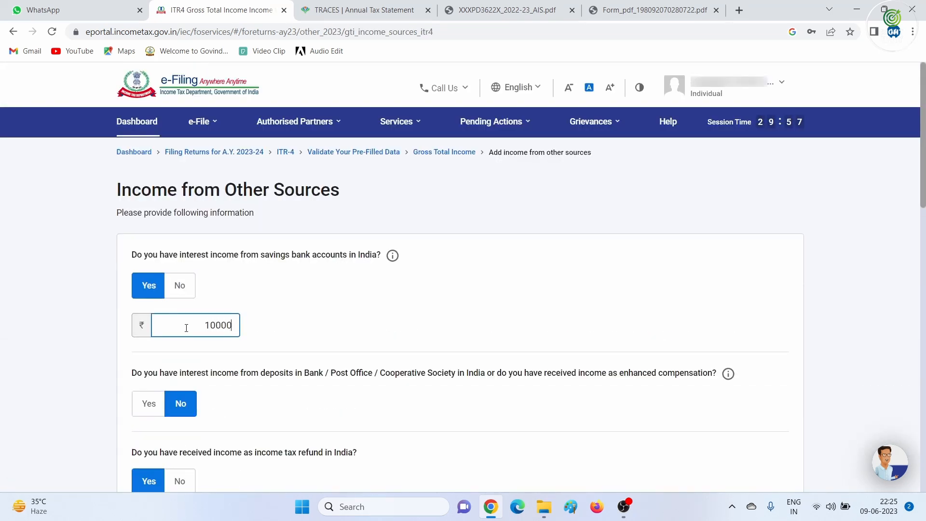
pyautogui.write('10000')
pyautogui.press('Tab')
pyautogui.scroll(-9, 232, 352)
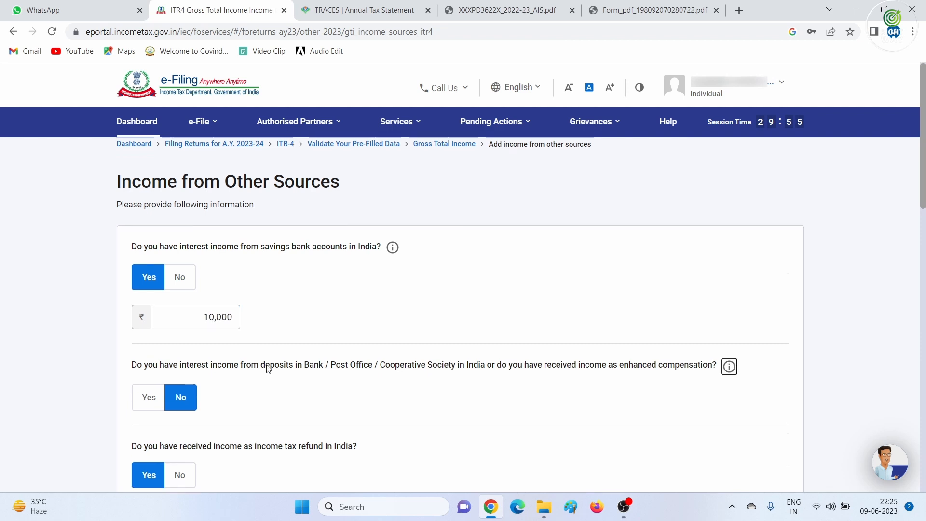
pyautogui.scroll(-5, 335, 398)
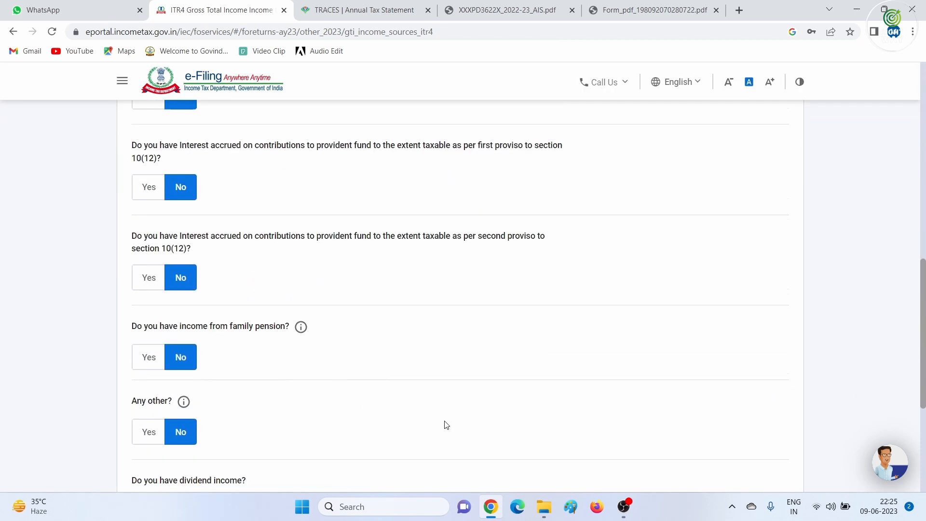
pyautogui.click(750, 479)
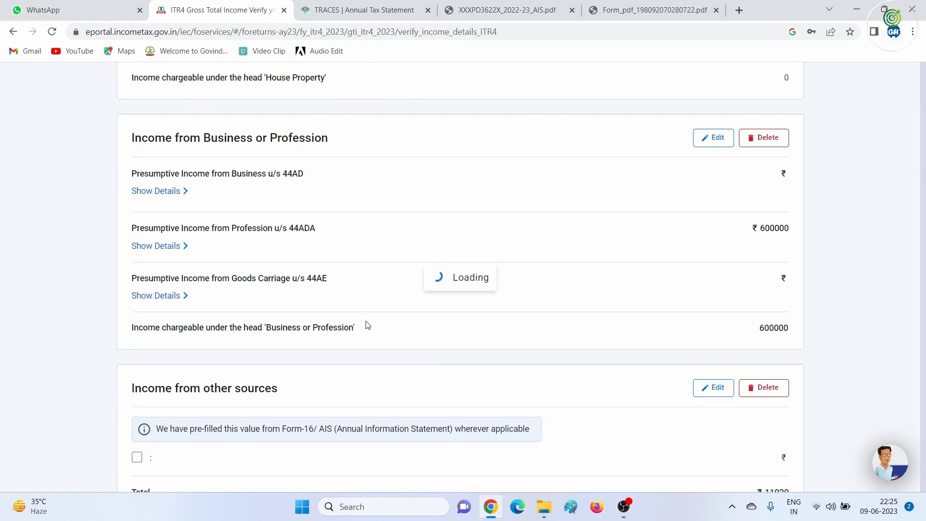
pyautogui.scroll(-15, 368, 324)
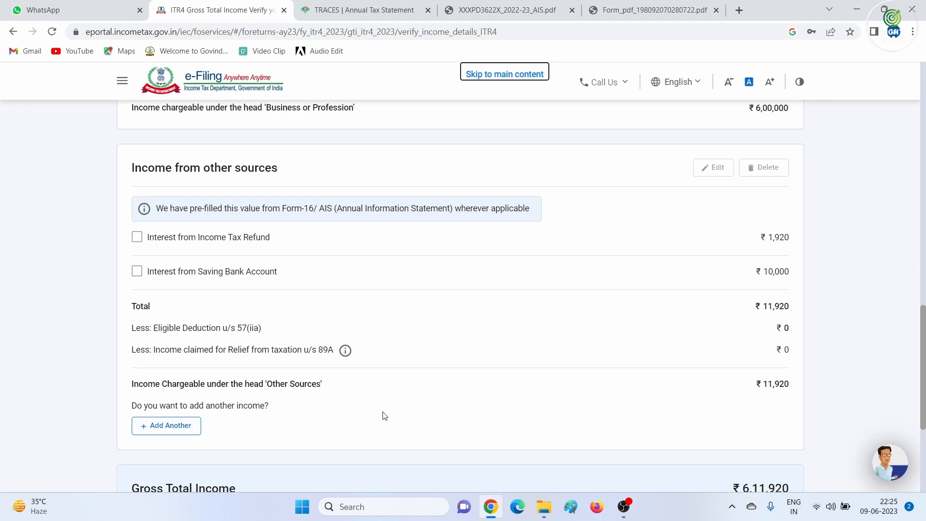
pyautogui.scroll(-5, 556, 400)
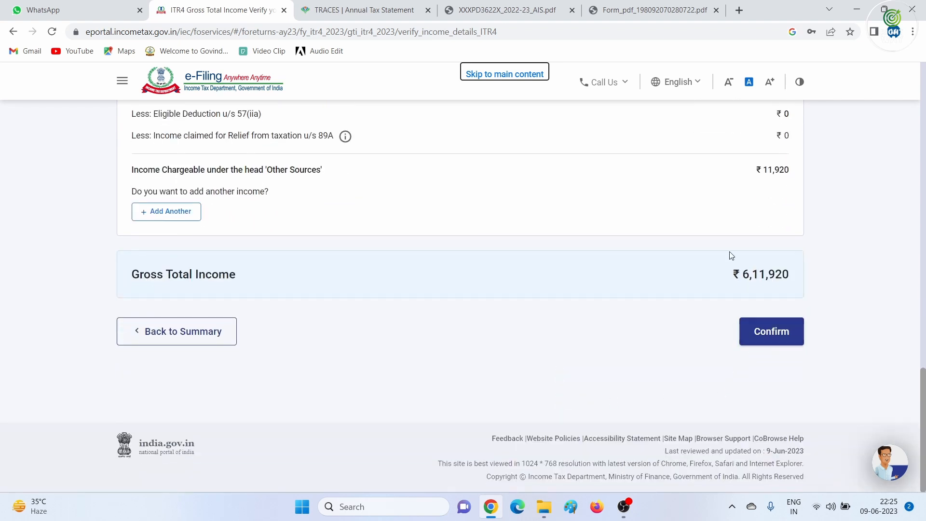
# Confirm the ₹6,11,920 Gross Total Income and move on to Disclosures and Exempt Income
pyautogui.click(768, 331)
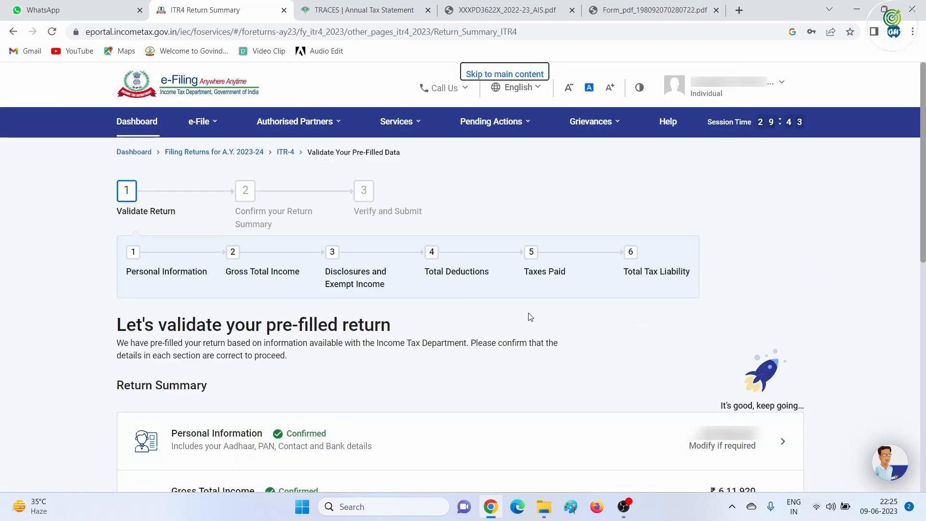
pyautogui.scroll(-4, 443, 321)
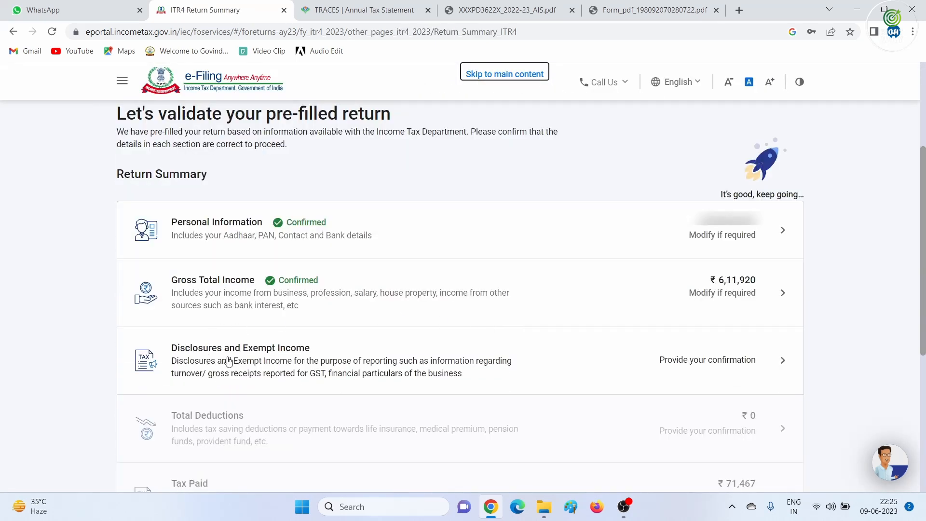
pyautogui.click(718, 365)
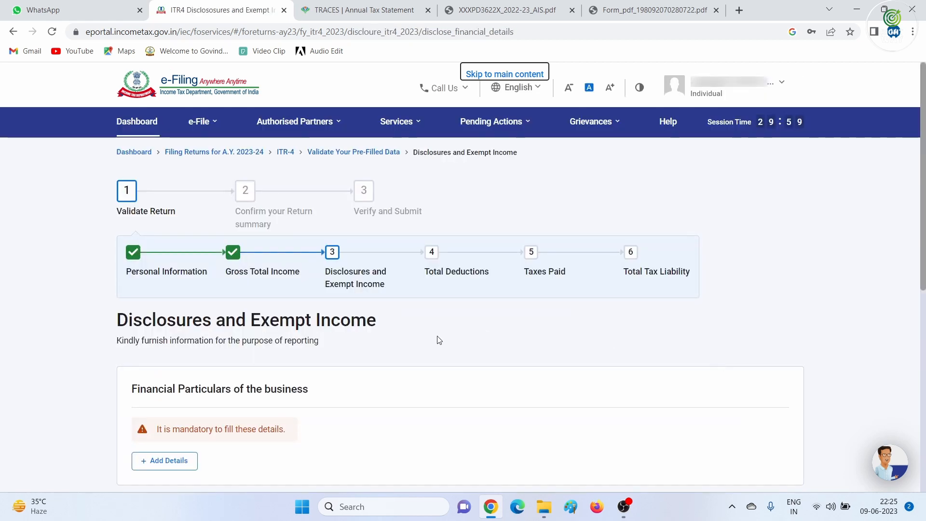
pyautogui.scroll(-3, 267, 379)
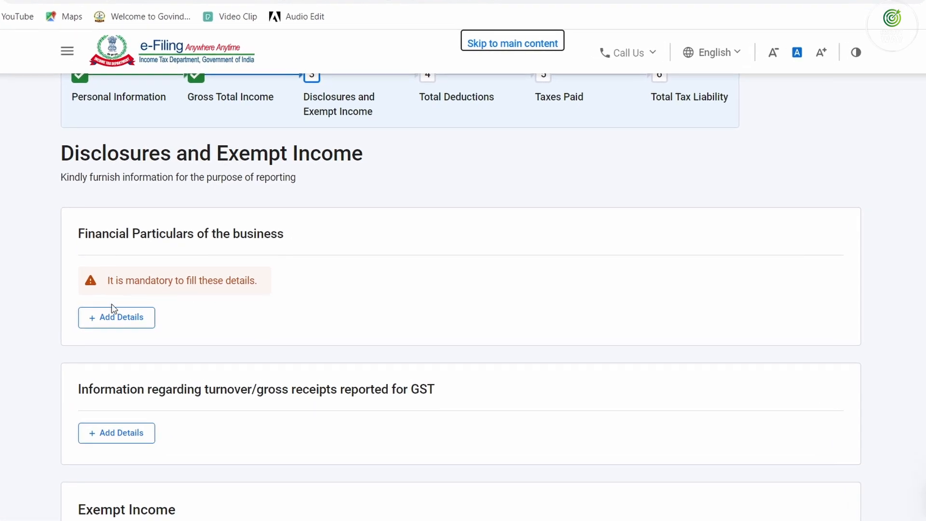
# Save business financial particulars: sundry creditors 15,000, inventories 10,000, sundry debtors 12,000, cash-in-hand 5,000
pyautogui.click(97, 322)
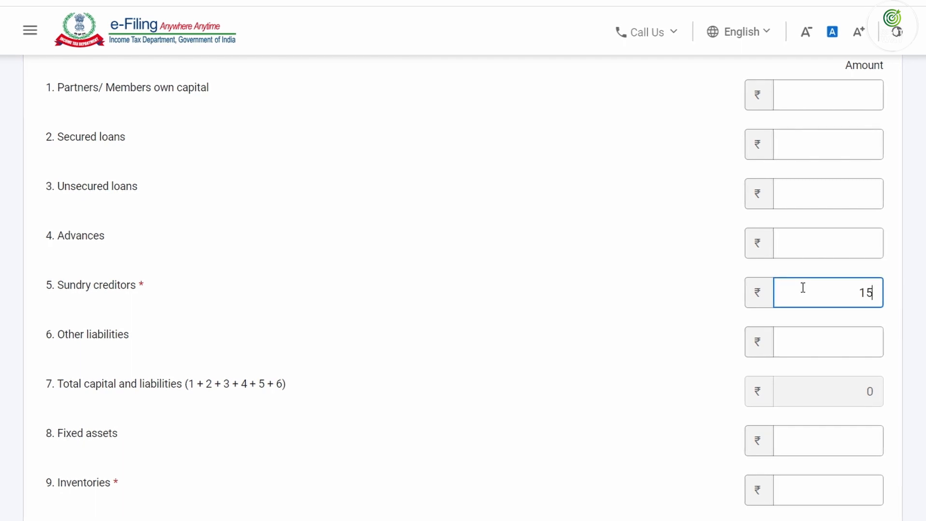
pyautogui.press('Tab')
pyautogui.scroll(-5, 802, 288)
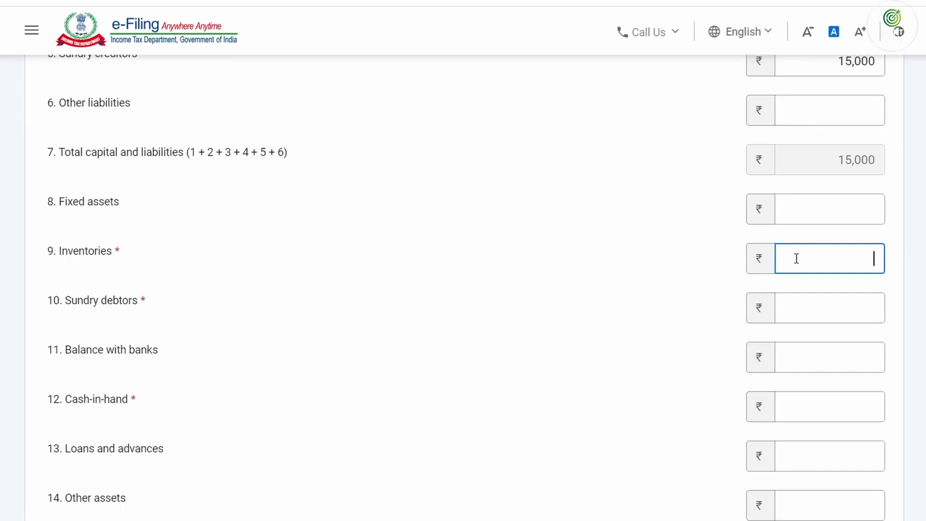
pyautogui.click(797, 258)
pyautogui.write('10000')
pyautogui.press('Tab')
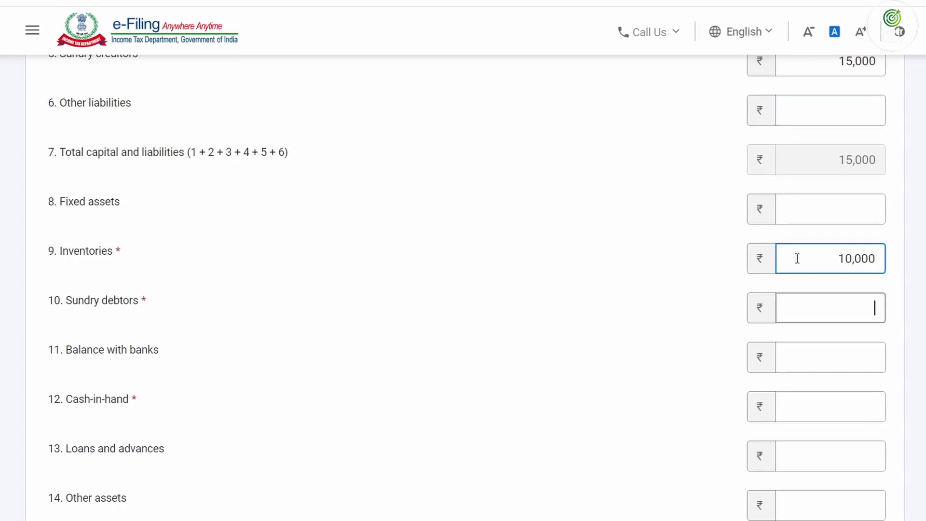
pyautogui.write('12000')
pyautogui.press('Tab')
pyautogui.press('Tab')
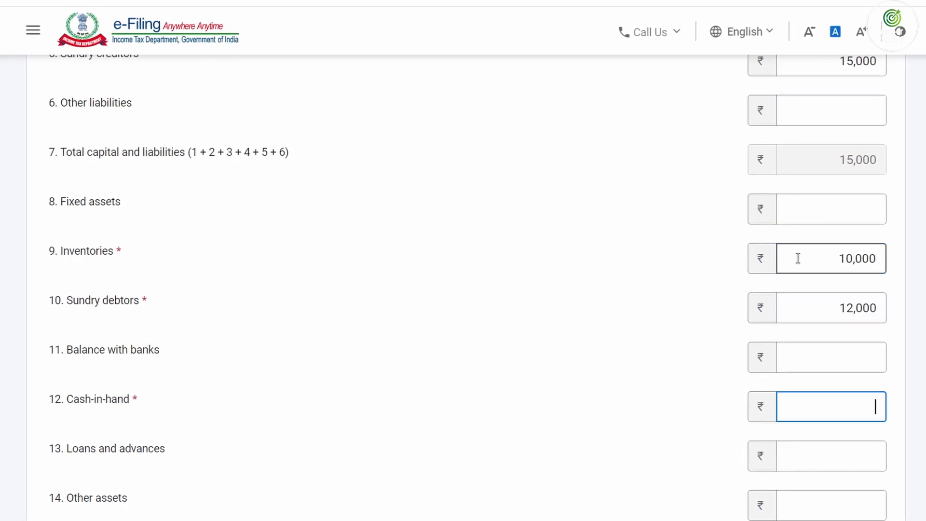
pyautogui.write('5,000')
pyautogui.press('Tab')
pyautogui.scroll(-3, 120, 121)
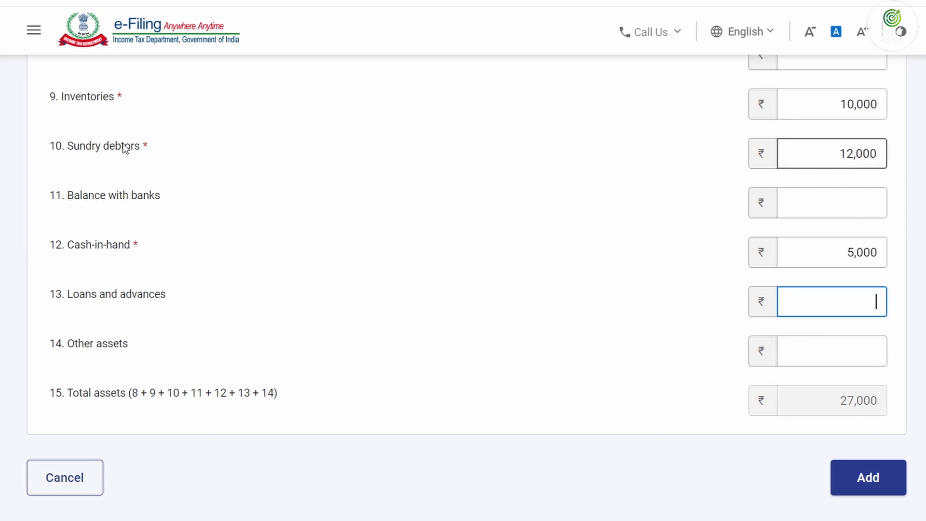
pyautogui.click(870, 487)
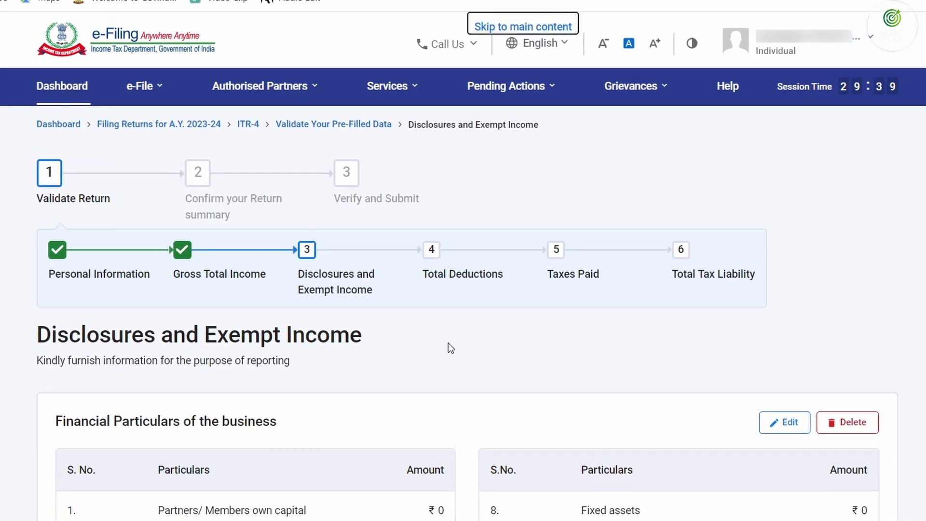
# Confirm the Disclosures and Exempt Income section
pyautogui.scroll(-5, 449, 345)
pyautogui.scroll(-8, 434, 327)
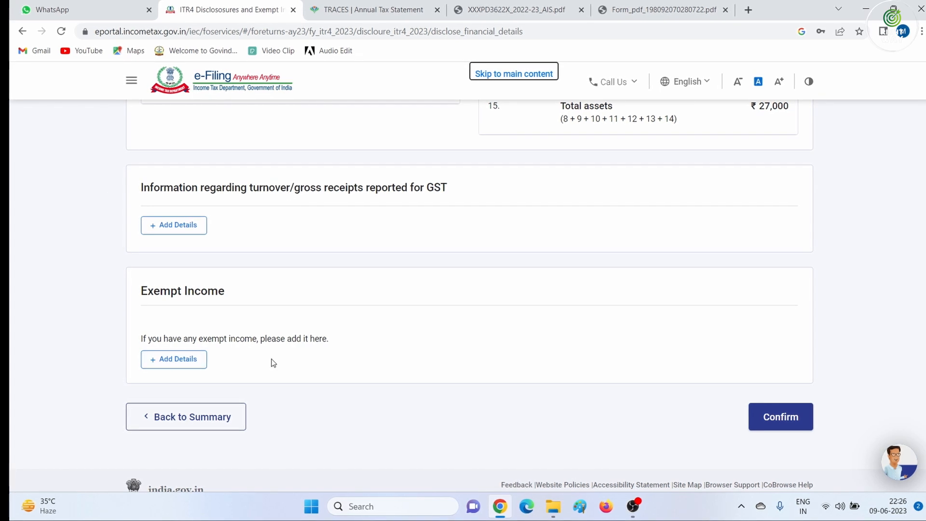
pyautogui.click(780, 418)
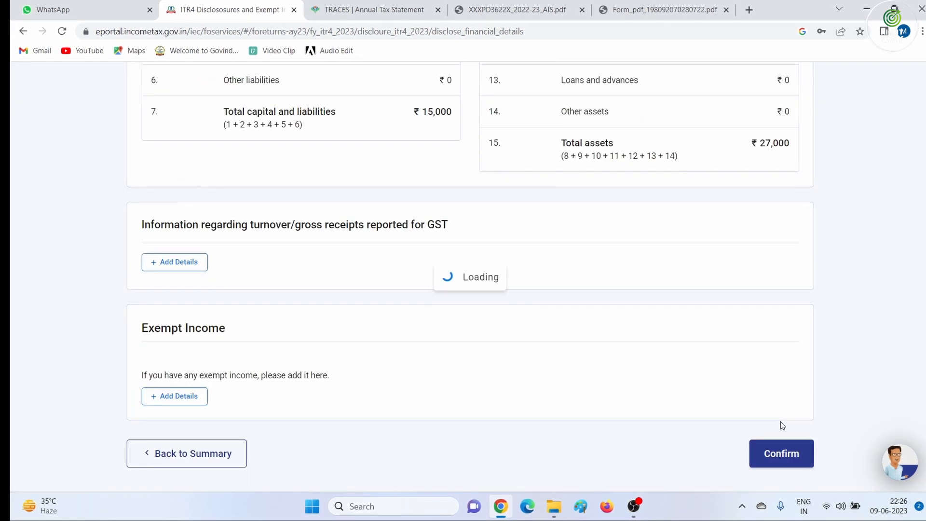
pyautogui.scroll(-6, 513, 325)
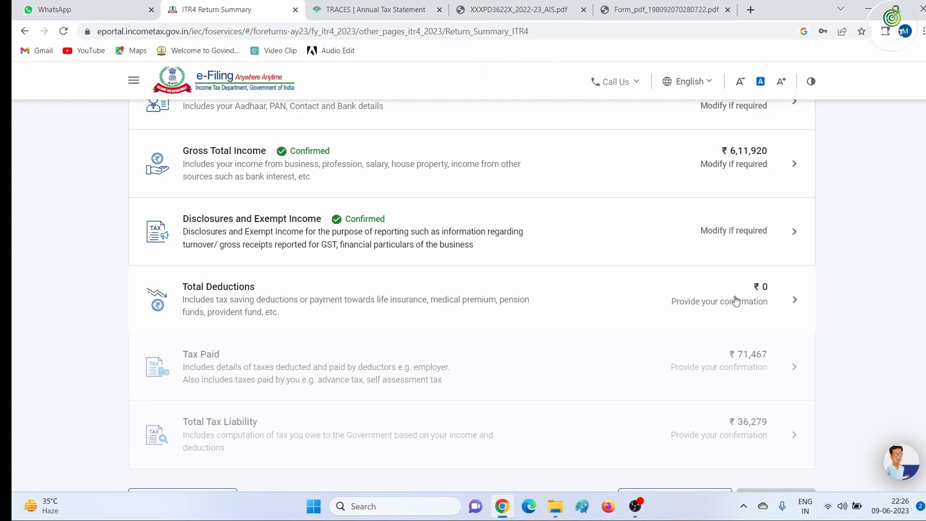
pyautogui.click(733, 300)
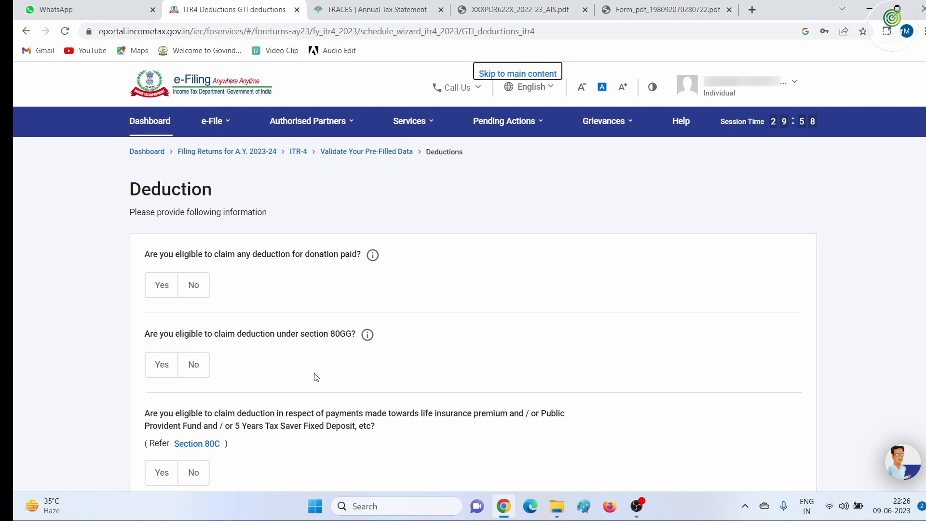
# Claim a ₹1,50,000 Section 80C deduction and proceed to verifying the deductions
pyautogui.scroll(-3, 316, 377)
pyautogui.click(154, 330)
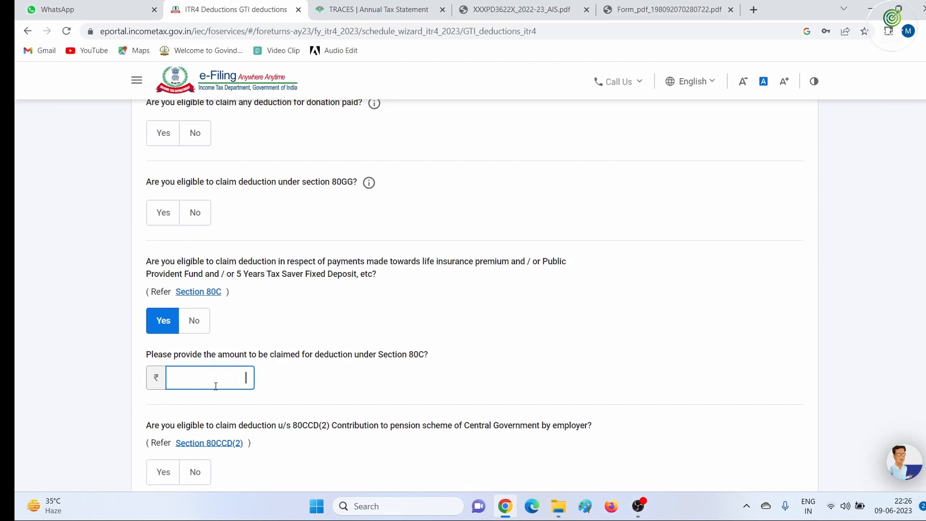
pyautogui.write('1,50,0')
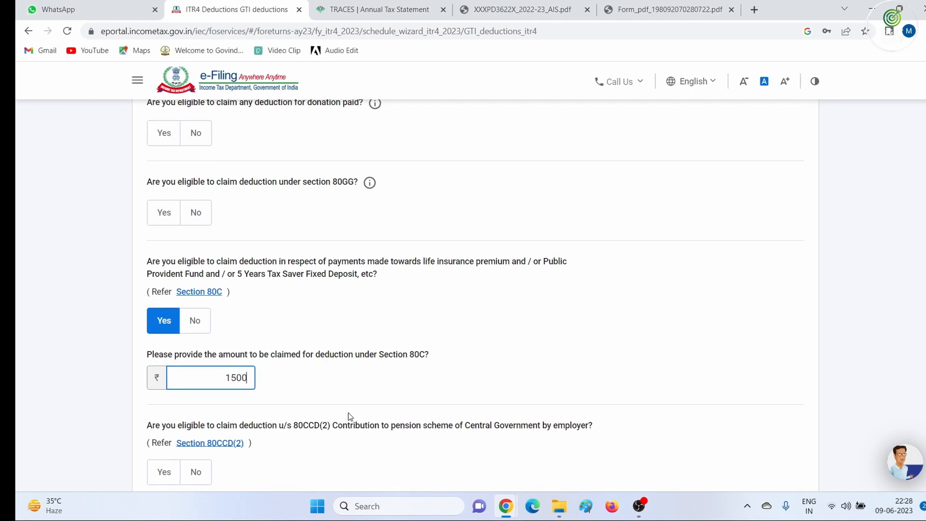
pyautogui.write('00')
pyautogui.press('Tab')
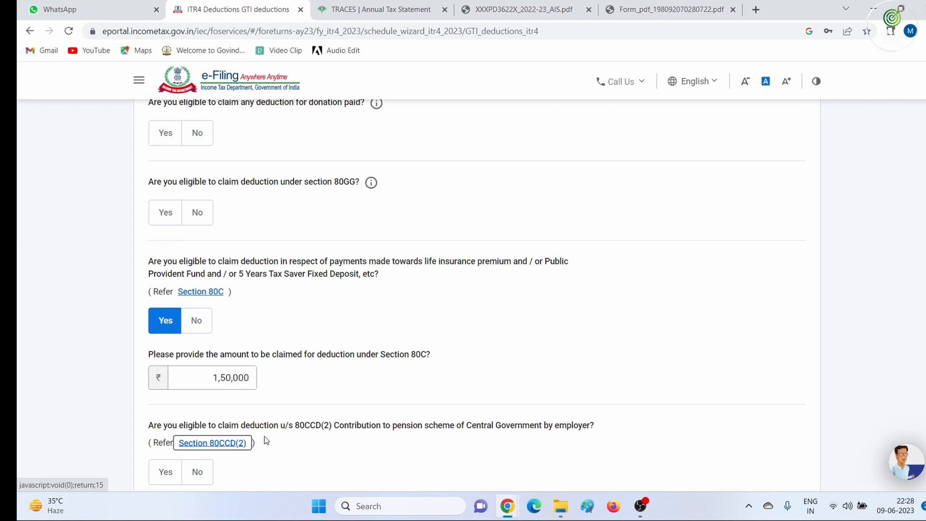
pyautogui.scroll(-2, 263, 429)
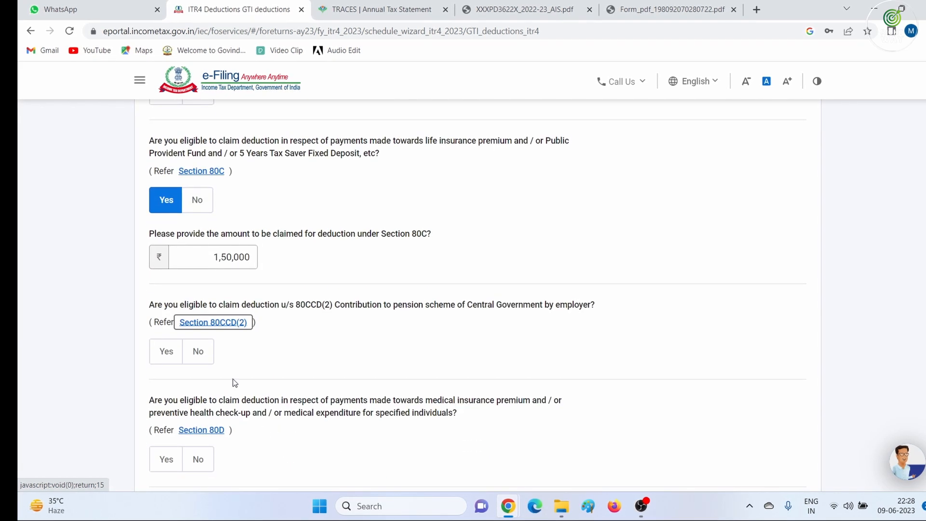
pyautogui.scroll(-1, 222, 434)
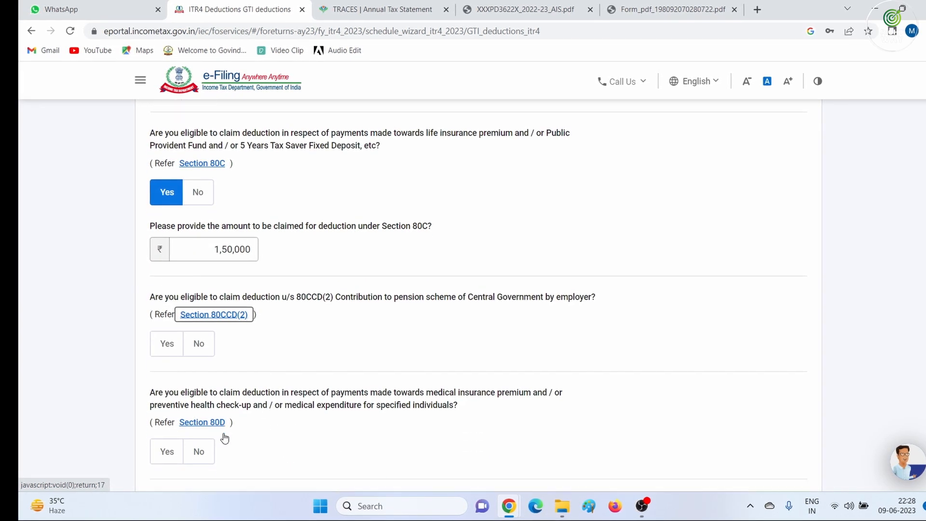
pyautogui.scroll(-2, 224, 438)
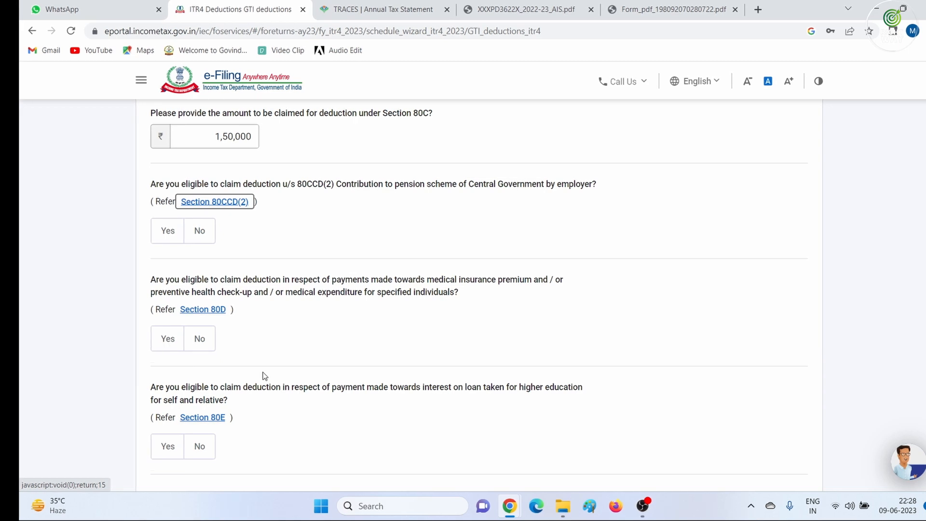
pyautogui.scroll(-5, 262, 374)
pyautogui.click(746, 379)
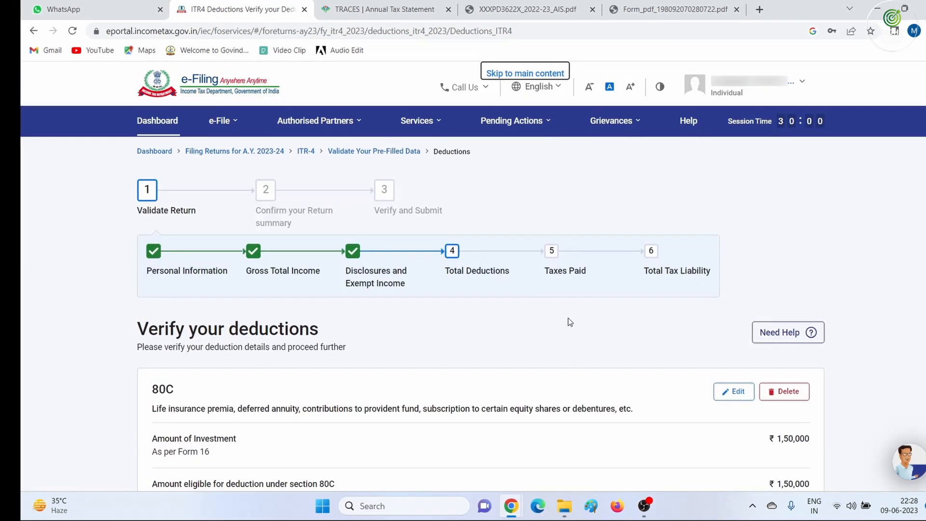
# From the full list of deduction sections, pick 80D health insurance and start adding it
pyautogui.scroll(-7, 578, 352)
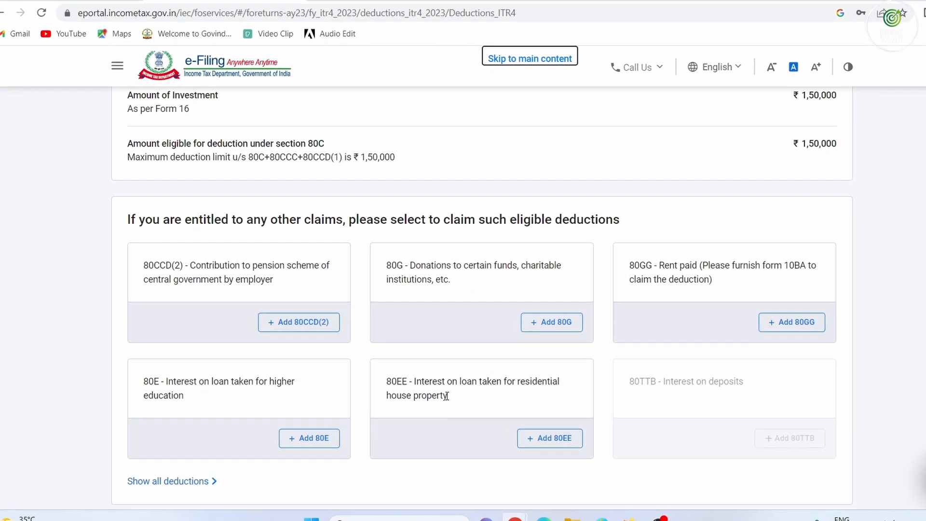
pyautogui.scroll(-1, 431, 338)
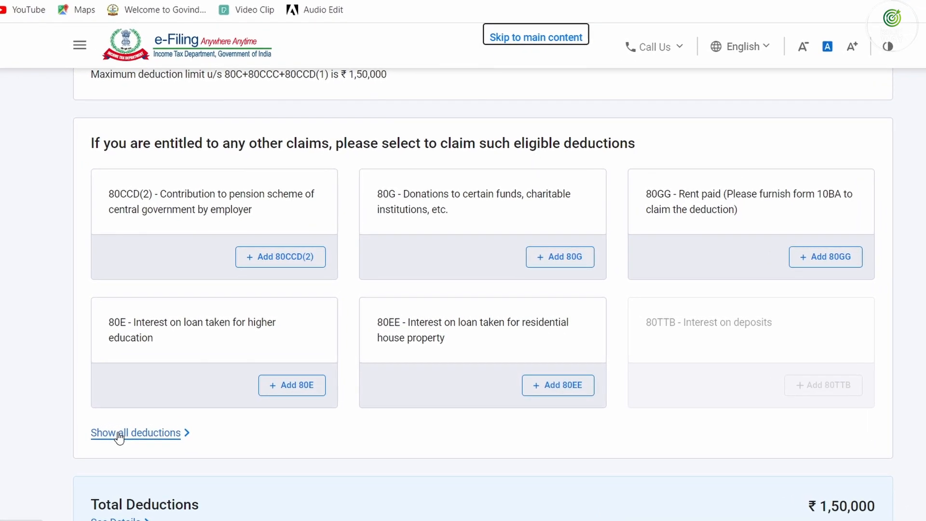
pyautogui.click(119, 433)
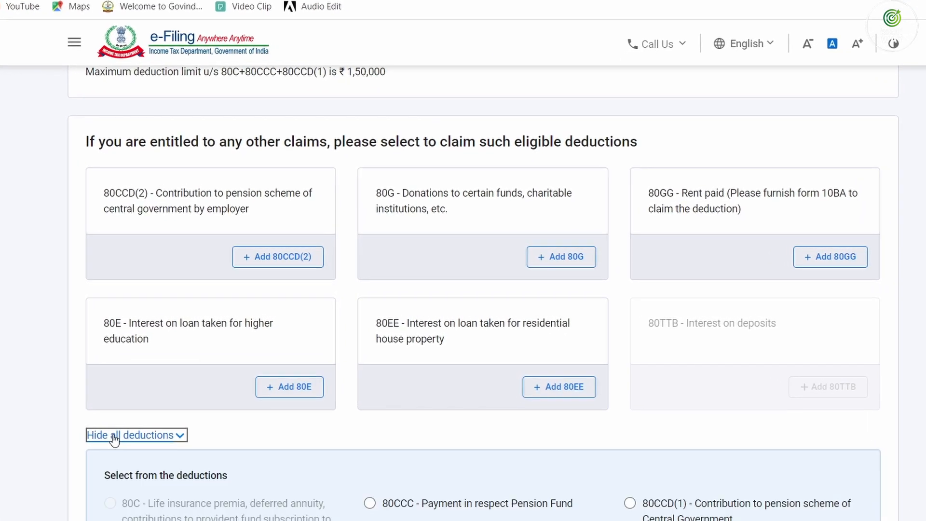
pyautogui.scroll(-5, 296, 432)
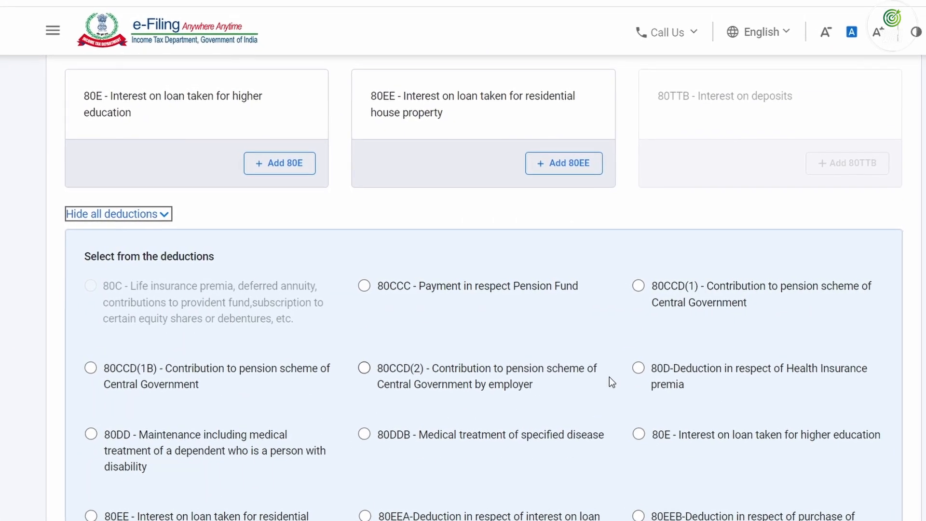
pyautogui.click(644, 371)
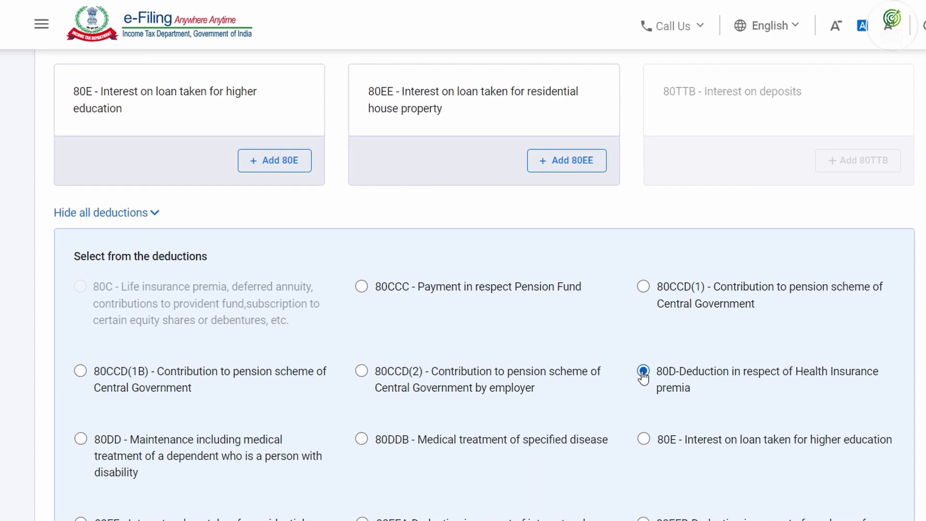
pyautogui.scroll(-8, 643, 373)
pyautogui.click(202, 294)
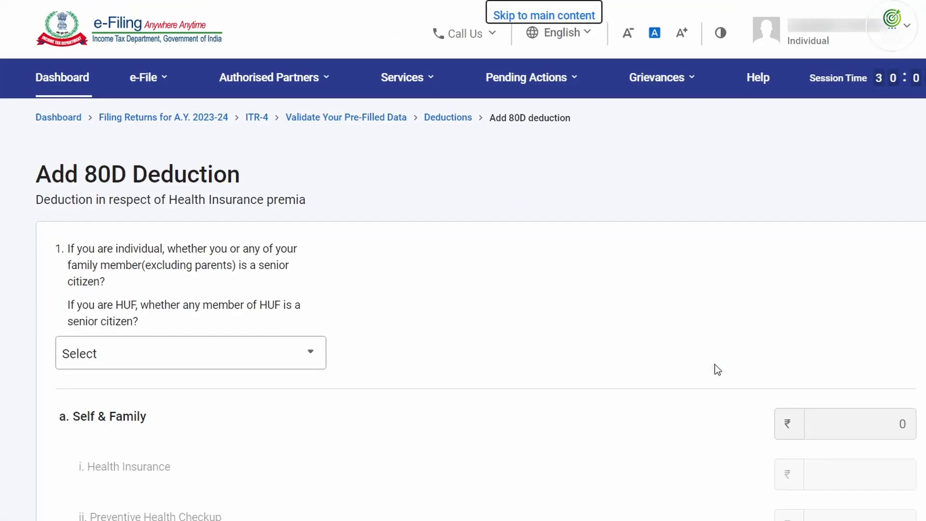
# Mark self/family as not senior citizens, parents as senior citizens, and add ₹6,045 parents' health insurance
pyautogui.click(133, 358)
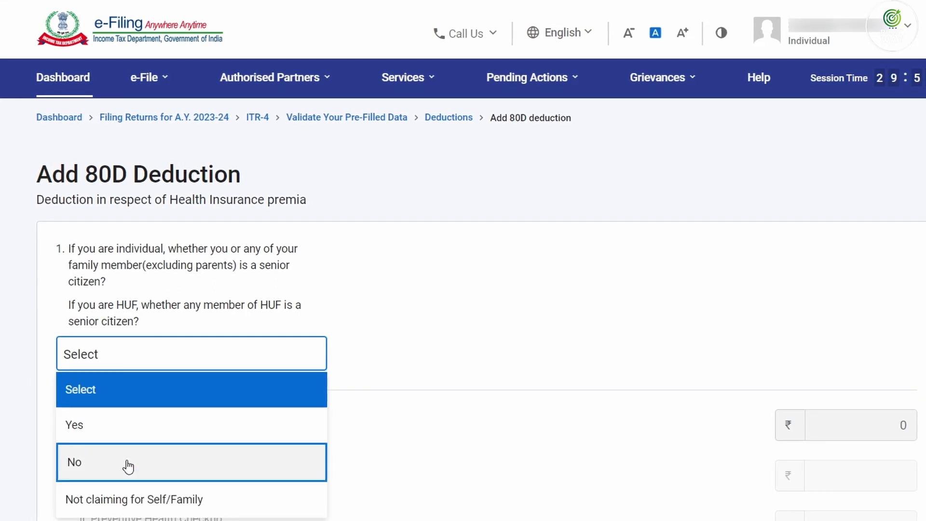
pyautogui.click(127, 461)
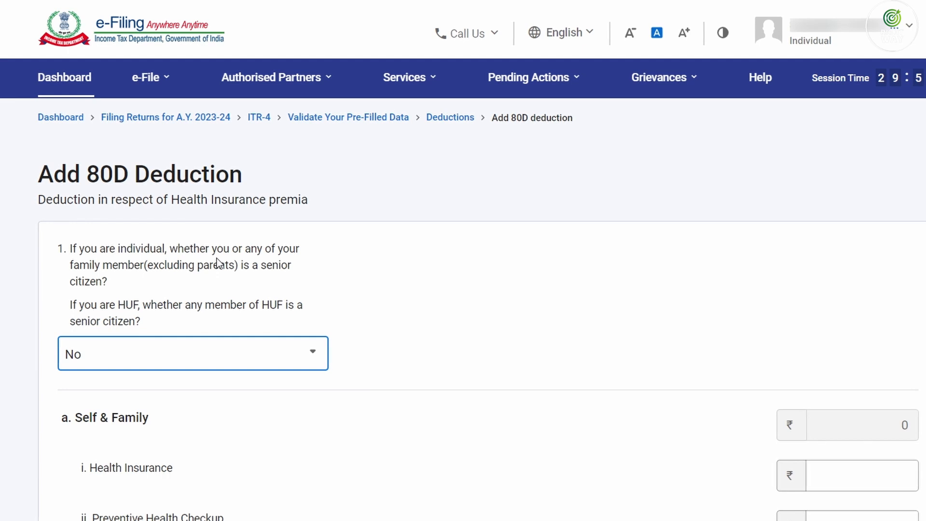
pyautogui.scroll(-9, 207, 275)
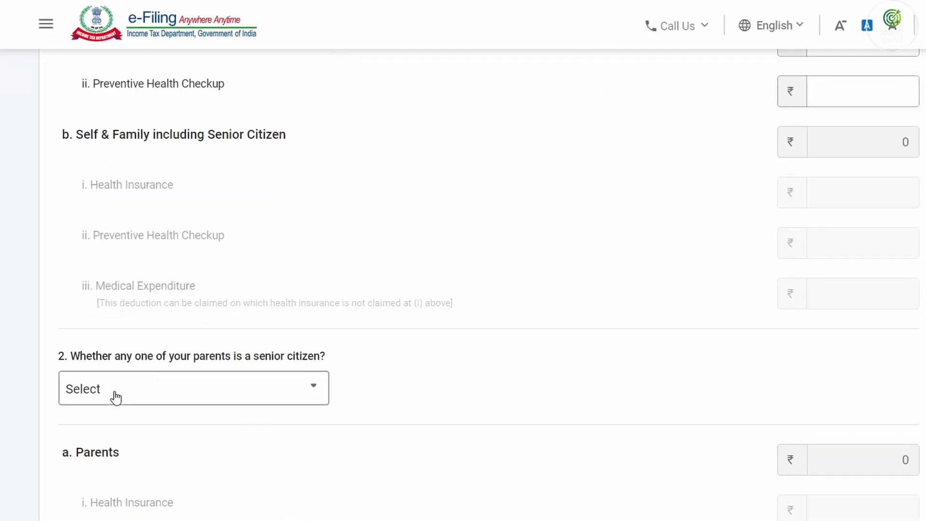
pyautogui.click(116, 393)
pyautogui.click(118, 473)
pyautogui.scroll(-6, 205, 438)
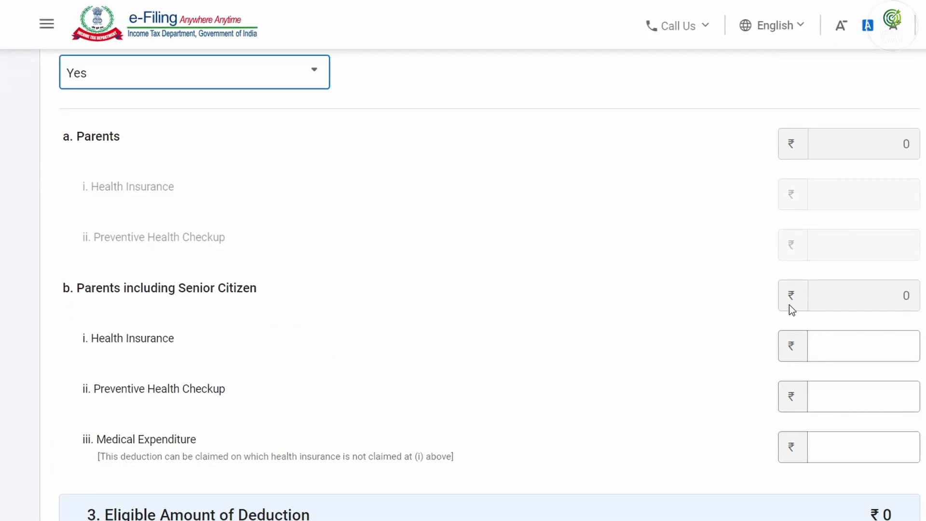
pyautogui.click(870, 350)
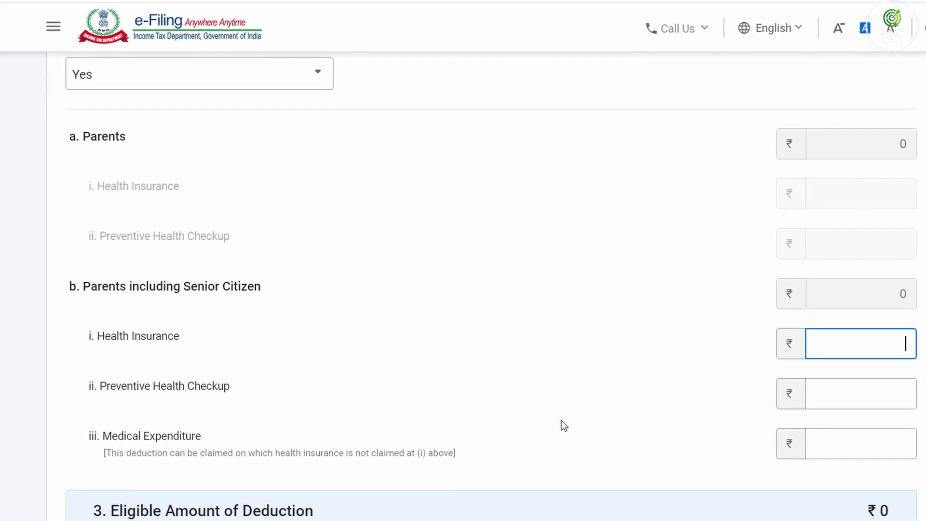
pyautogui.write('6045')
pyautogui.press('Tab')
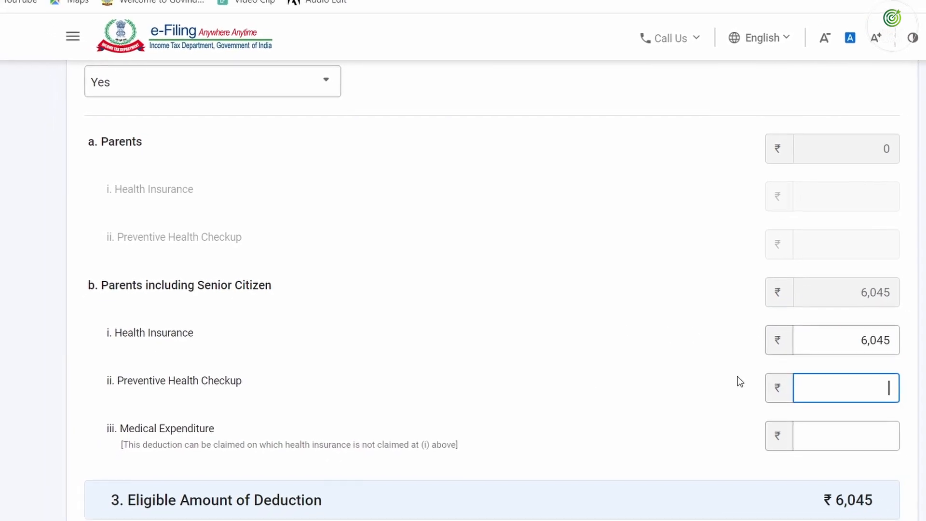
pyautogui.scroll(-3, 736, 376)
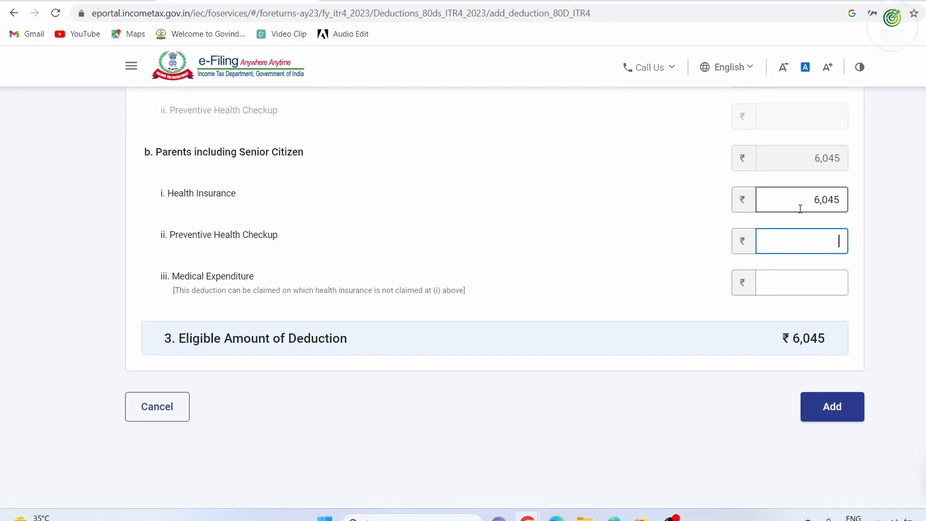
pyautogui.click(821, 404)
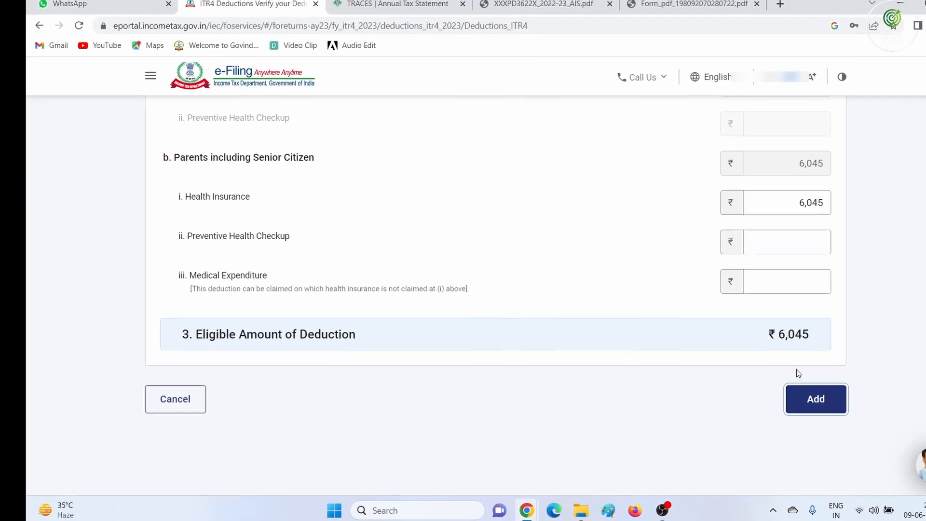
# Add a ₹10,000 Section 80TTA savings bank interest deduction, bringing Total Deductions to ₹1,66,045
pyautogui.scroll(-10, 503, 293)
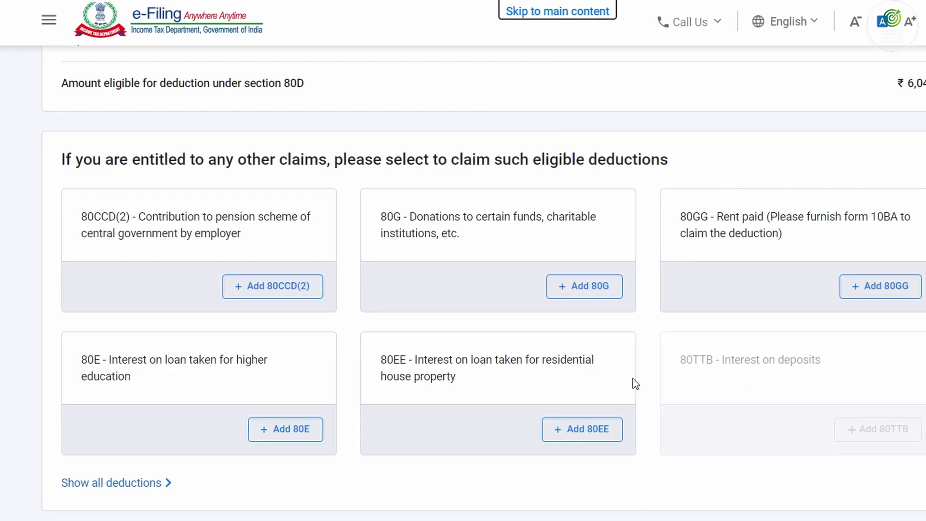
pyautogui.click(115, 483)
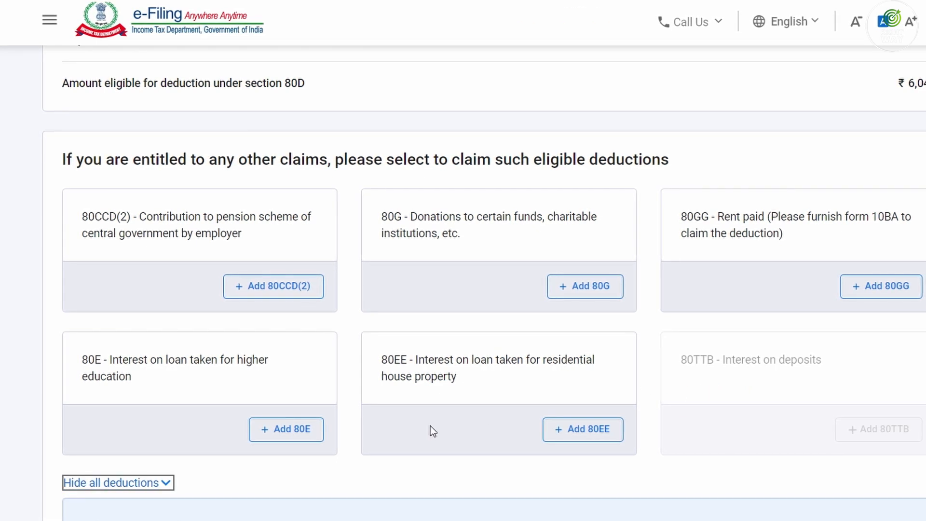
pyautogui.scroll(-5, 430, 426)
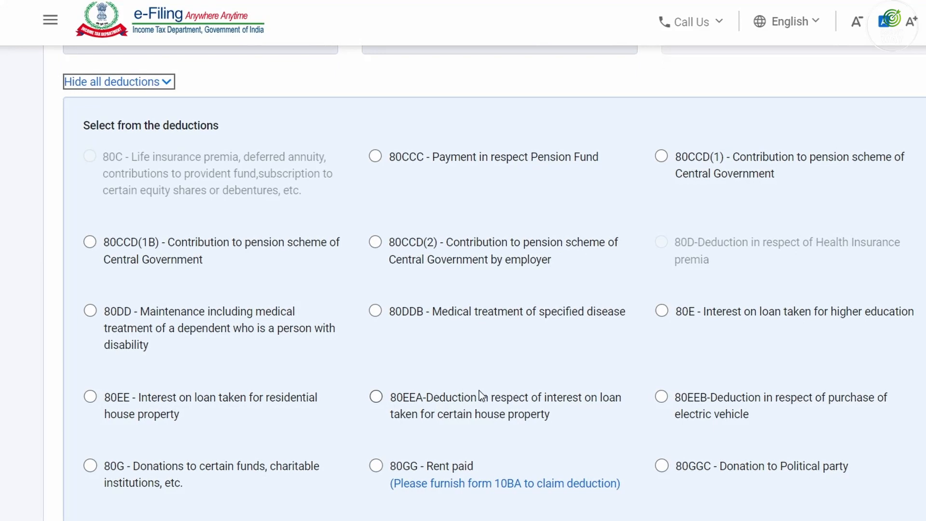
pyautogui.scroll(-3, 479, 389)
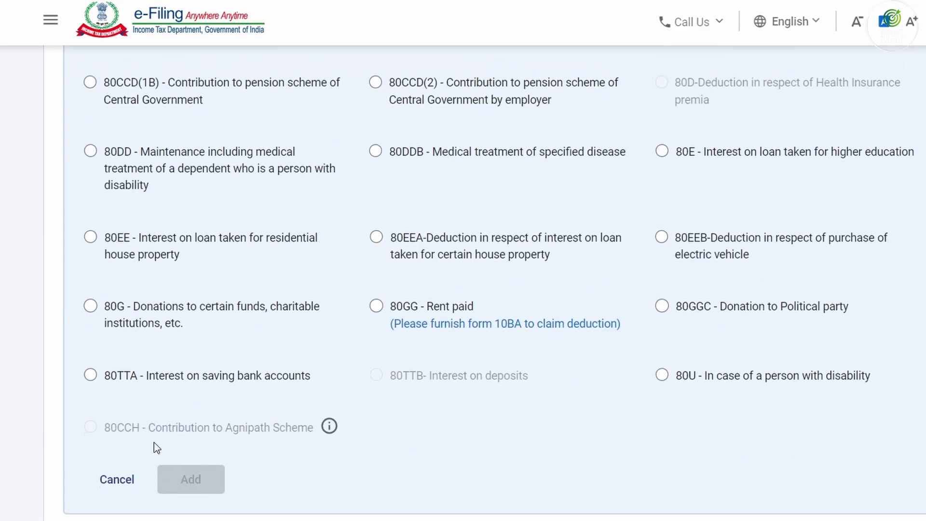
pyautogui.click(91, 375)
pyautogui.click(170, 478)
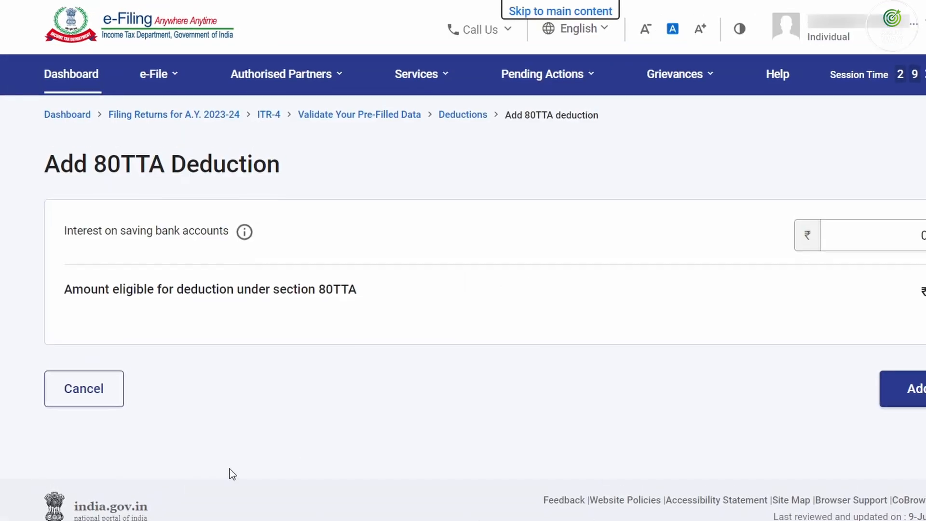
pyautogui.click(827, 250)
pyautogui.write('10,000')
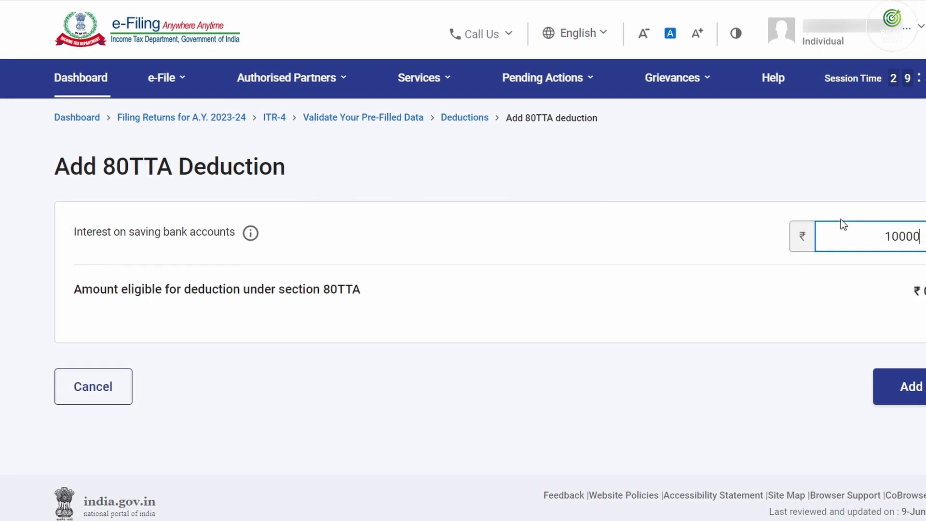
pyautogui.press('Tab')
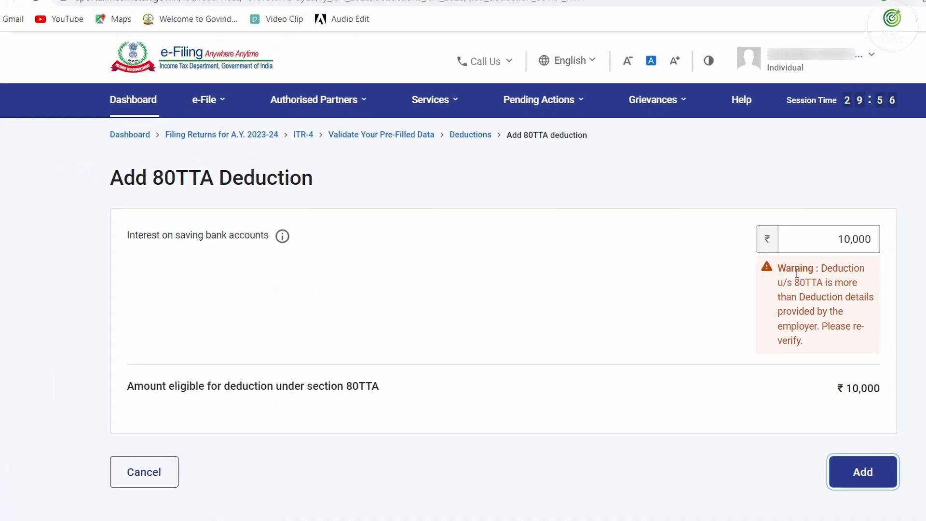
pyautogui.click(874, 478)
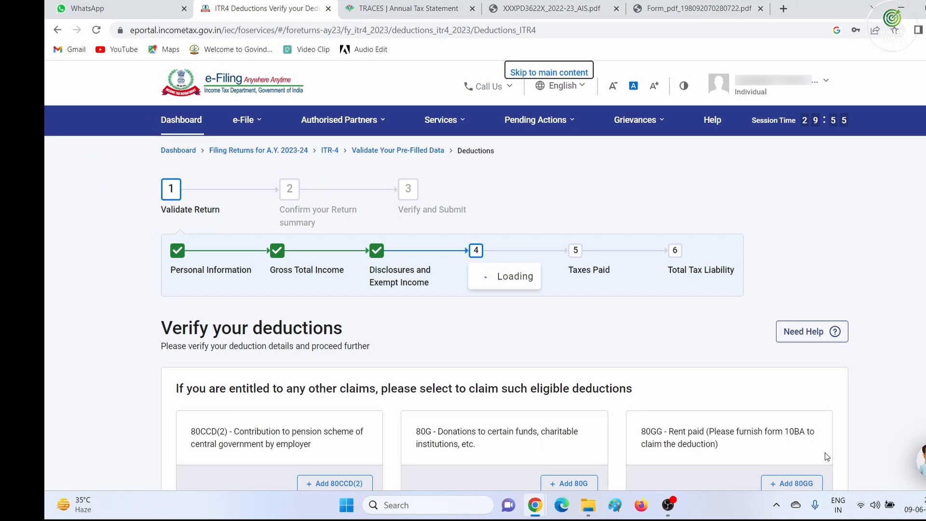
pyautogui.scroll(-12, 731, 389)
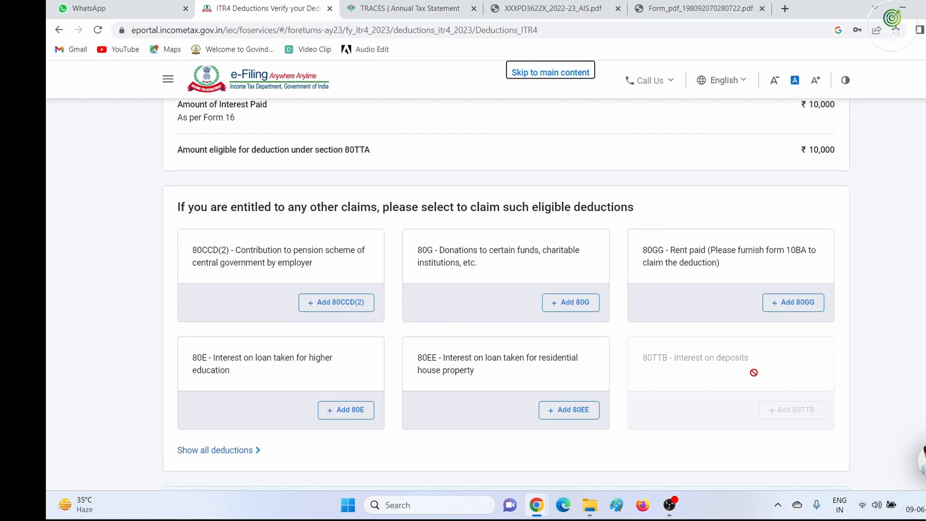
pyautogui.scroll(-3, 753, 373)
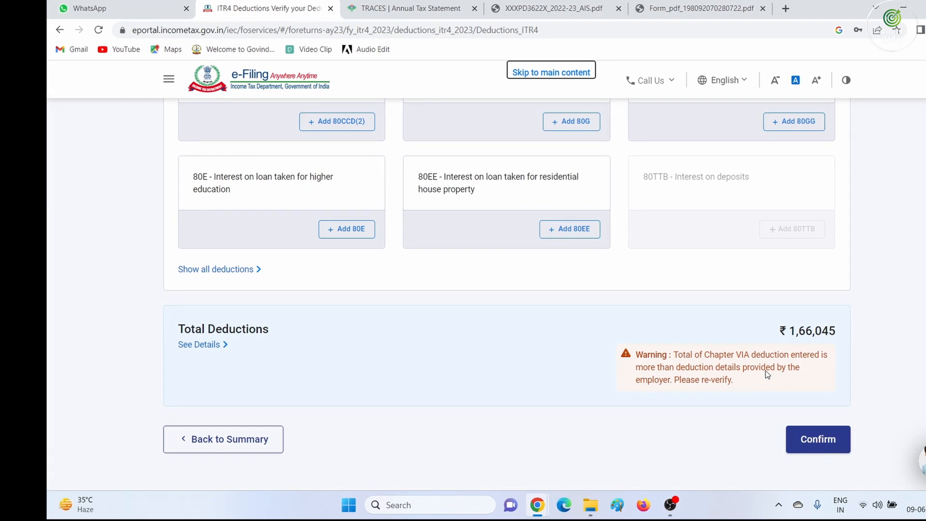
# Confirm the deductions totalling ₹1,66,045
pyautogui.click(810, 439)
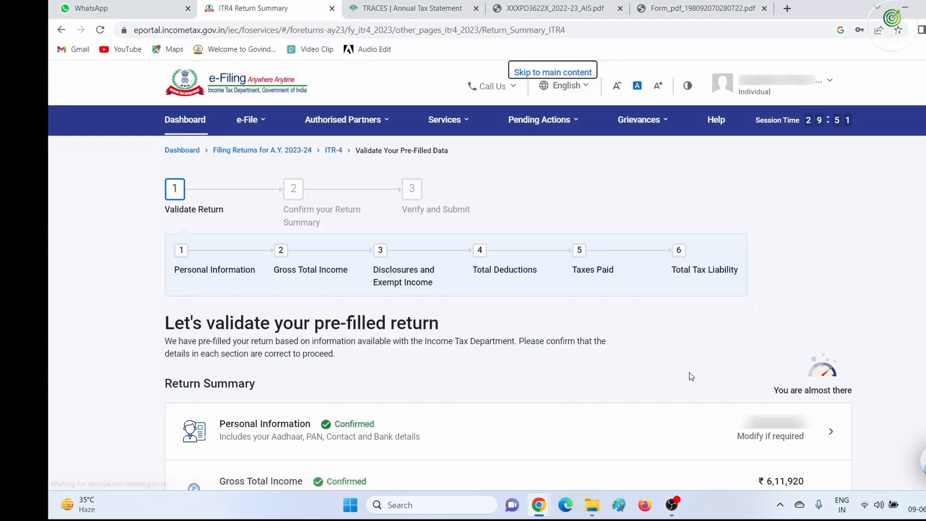
pyautogui.scroll(-4, 495, 346)
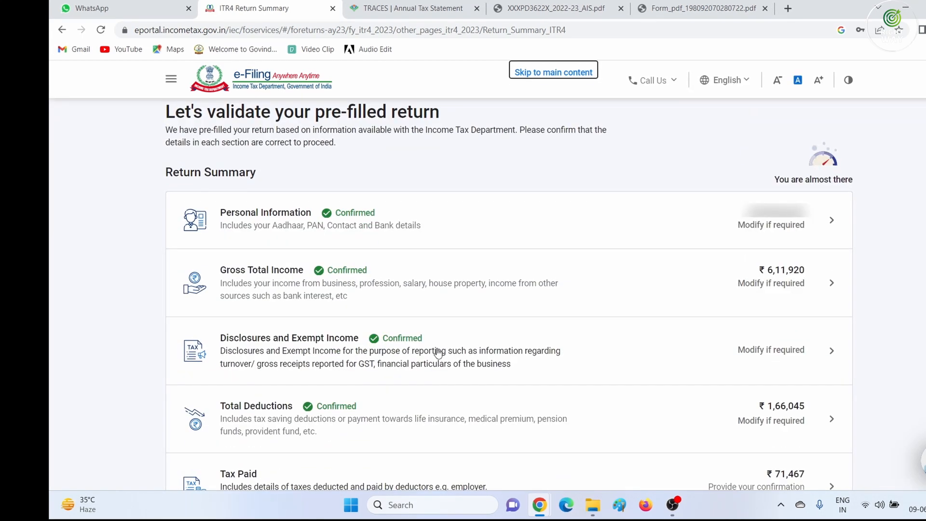
pyautogui.scroll(-4, 437, 352)
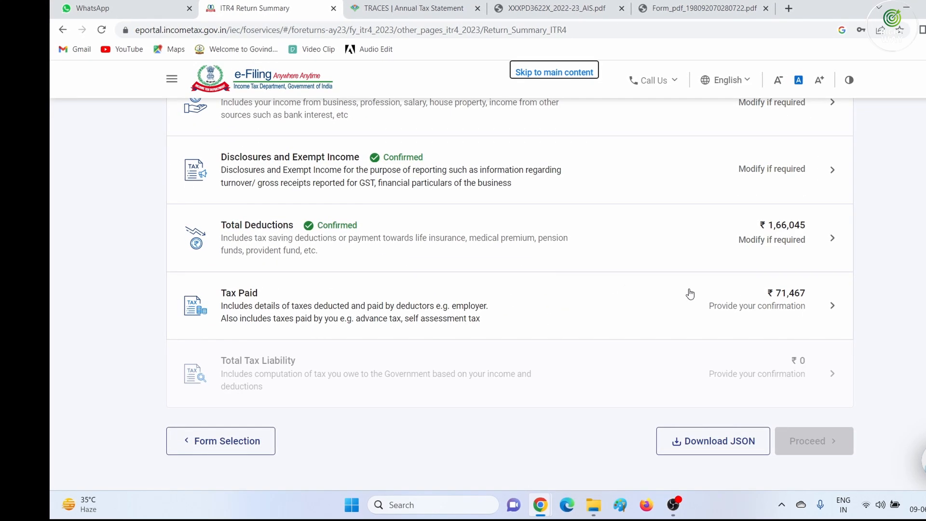
# Compare the TDS 2(i) deductors in Taxes Paid against Form 26AS and select the first deductor's row
pyautogui.click(770, 296)
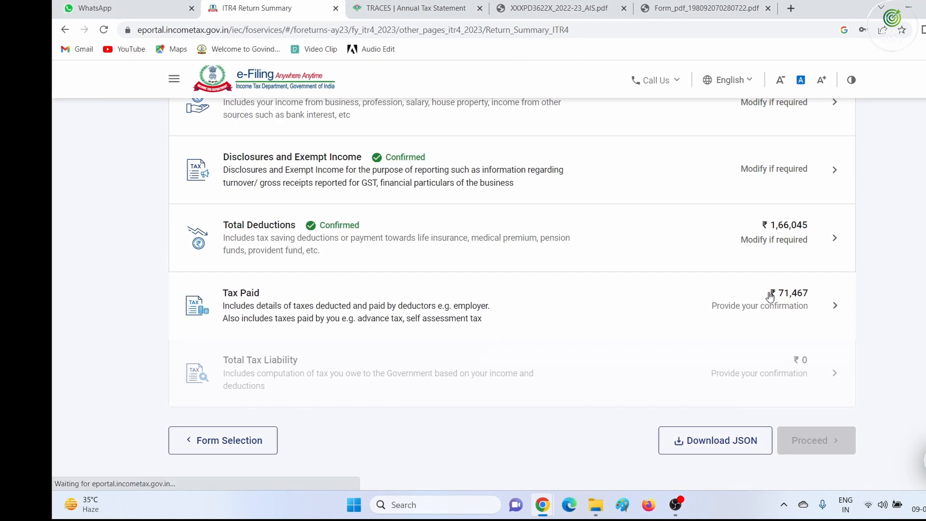
pyautogui.scroll(-3, 541, 357)
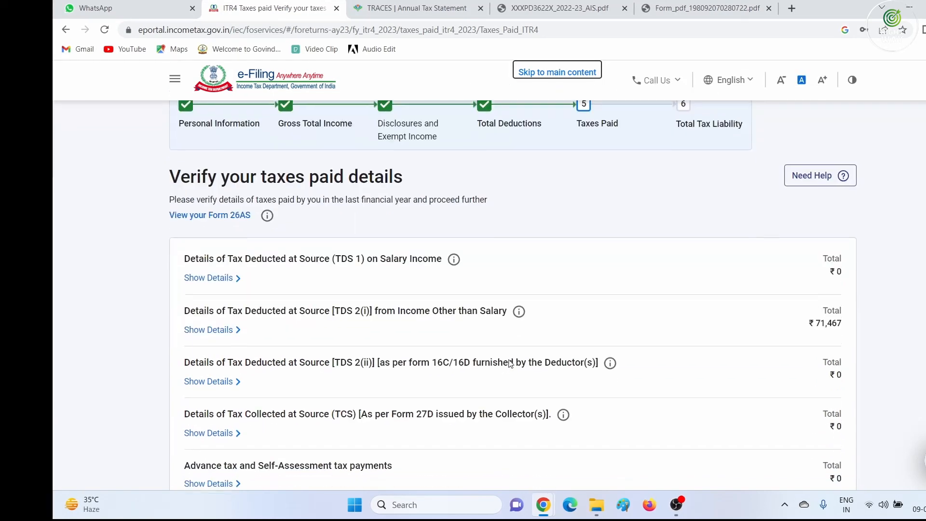
pyautogui.click(188, 328)
pyautogui.scroll(-3, 453, 364)
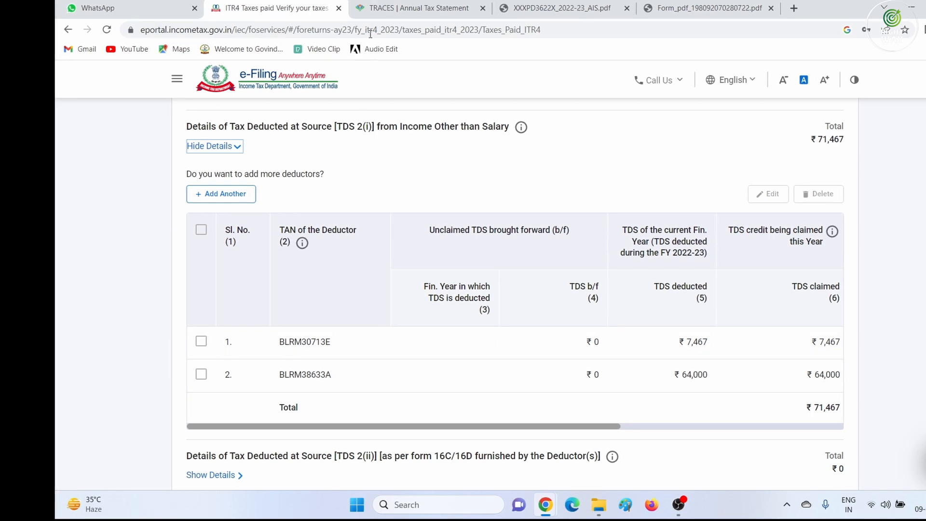
pyautogui.click(410, 8)
pyautogui.click(576, 302)
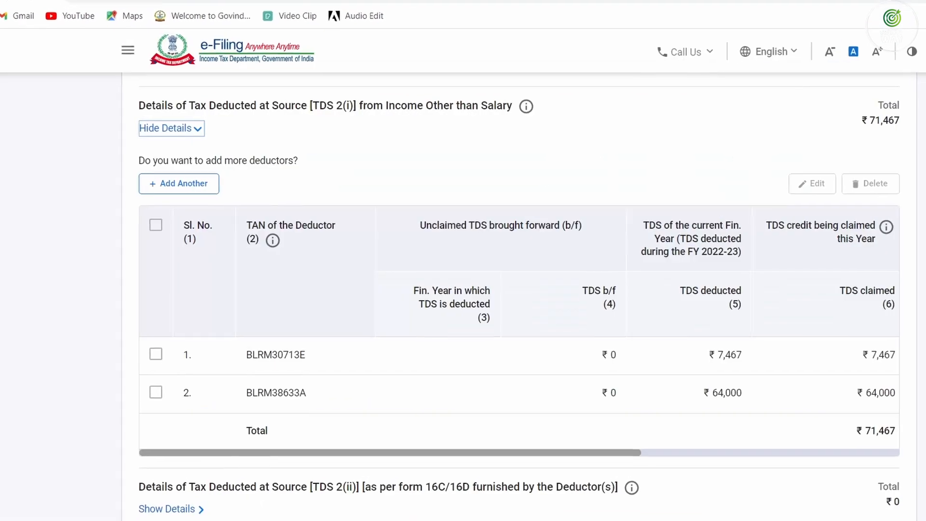
pyautogui.scroll(2, 288, 380)
pyautogui.click(155, 354)
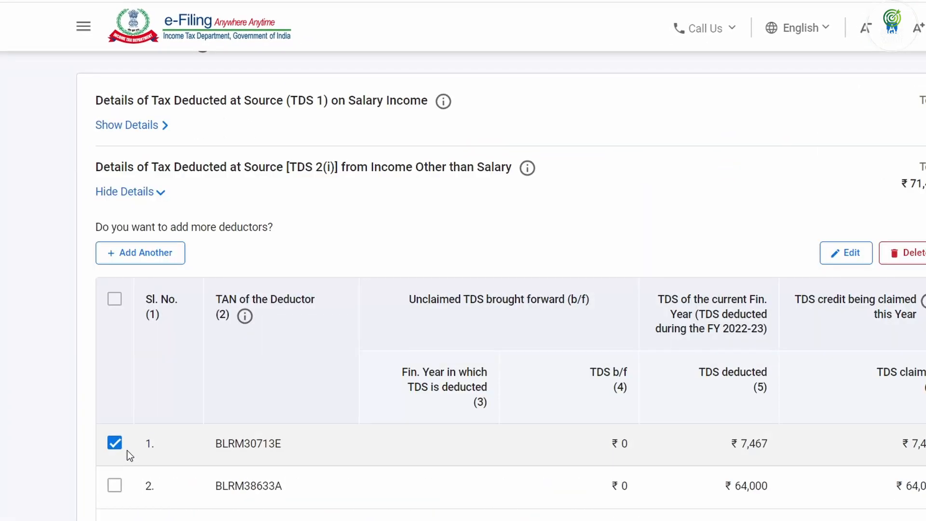
# Edit the first deductor's TDS entry, changing its gross amount to 4,26,930
pyautogui.click(860, 256)
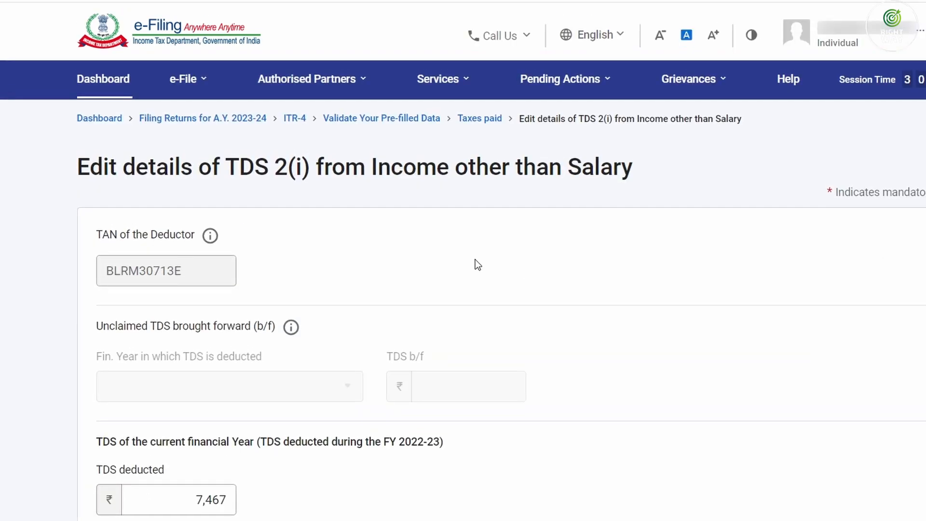
pyautogui.scroll(-4, 475, 256)
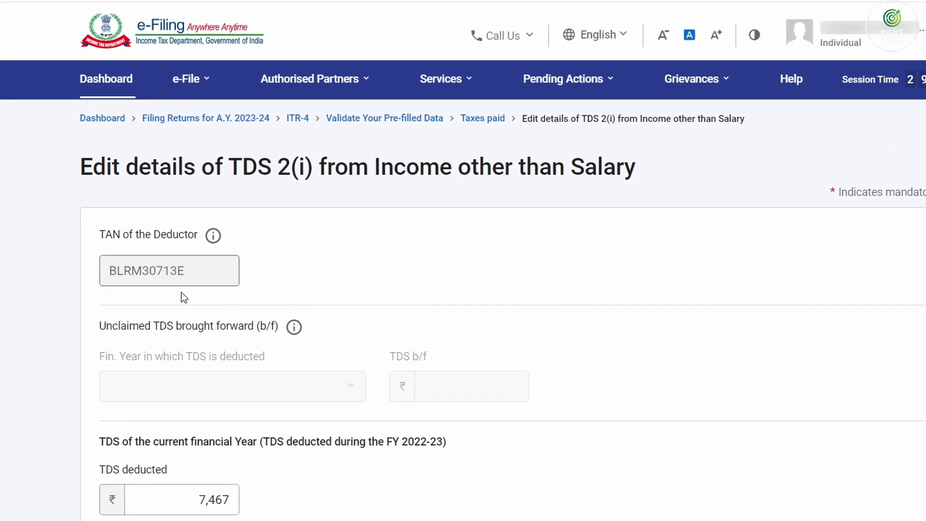
pyautogui.scroll(-3, 182, 292)
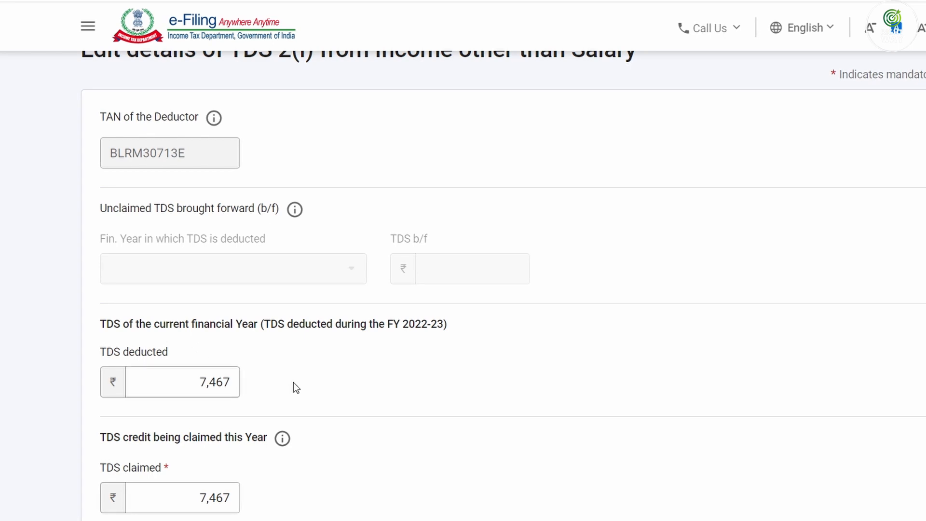
pyautogui.scroll(-5, 262, 385)
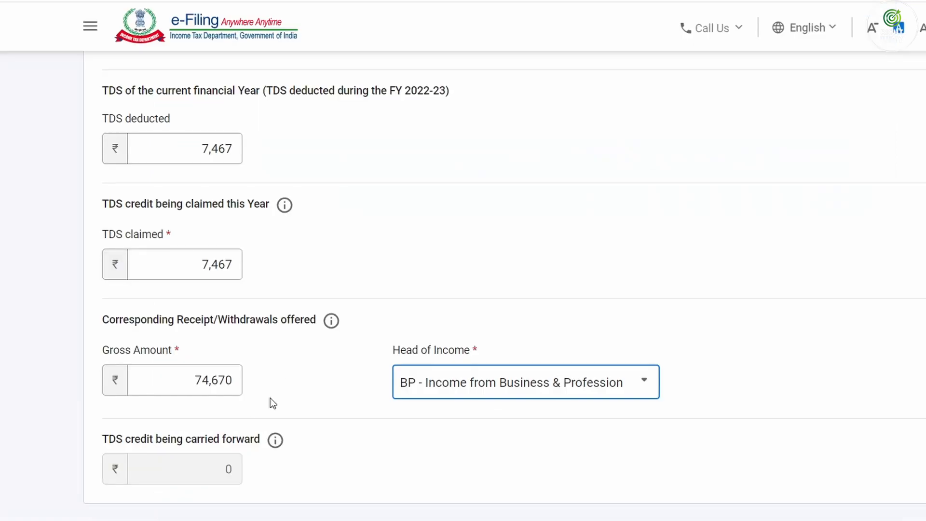
pyautogui.moveTo(188, 382); pyautogui.dragTo(217, 381)
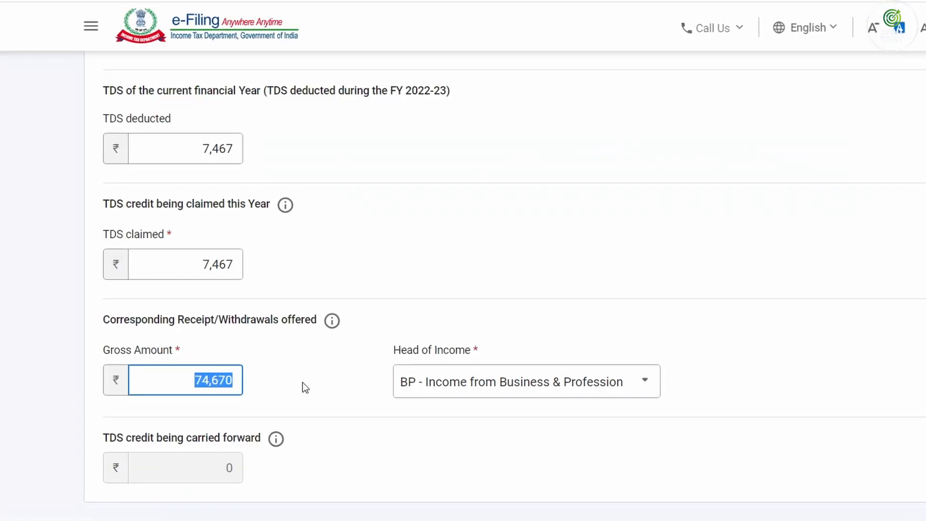
pyautogui.write('426930')
pyautogui.press('Tab')
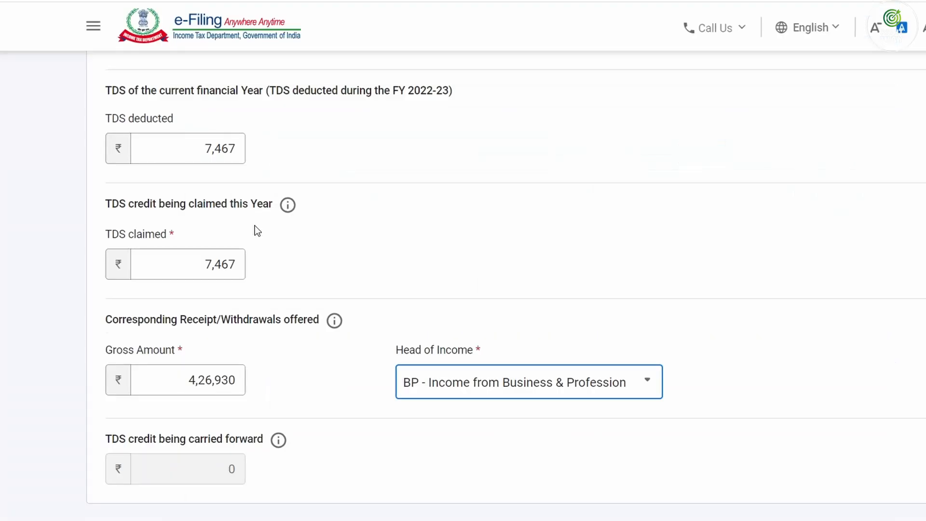
# Set TDS deducted and TDS claimed to 42,693 and save the entry
pyautogui.scroll(3, 254, 227)
pyautogui.click(203, 295)
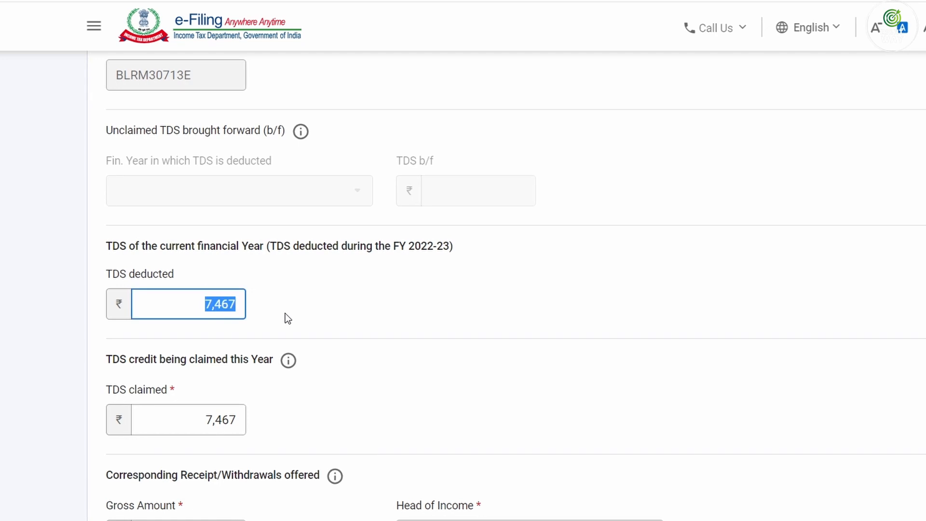
pyautogui.write('42693')
pyautogui.press('Tab')
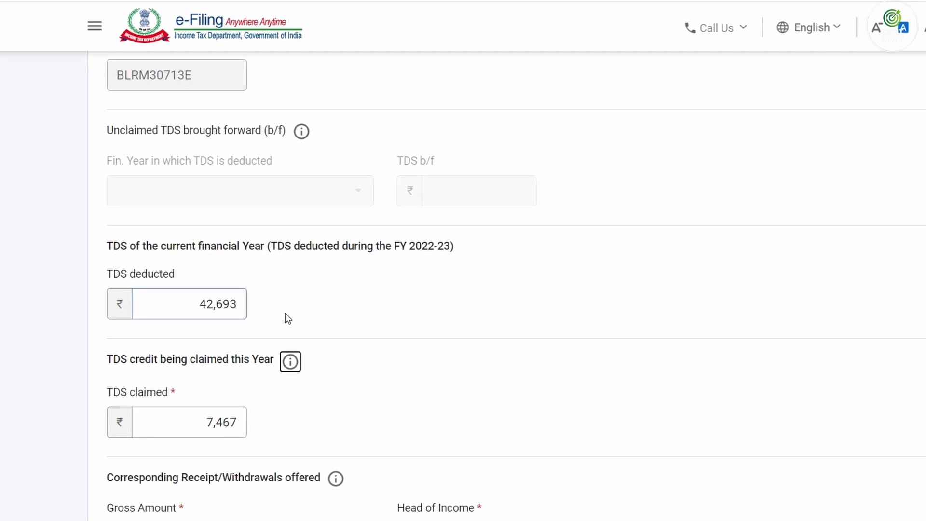
pyautogui.press('Tab')
pyautogui.write('42')
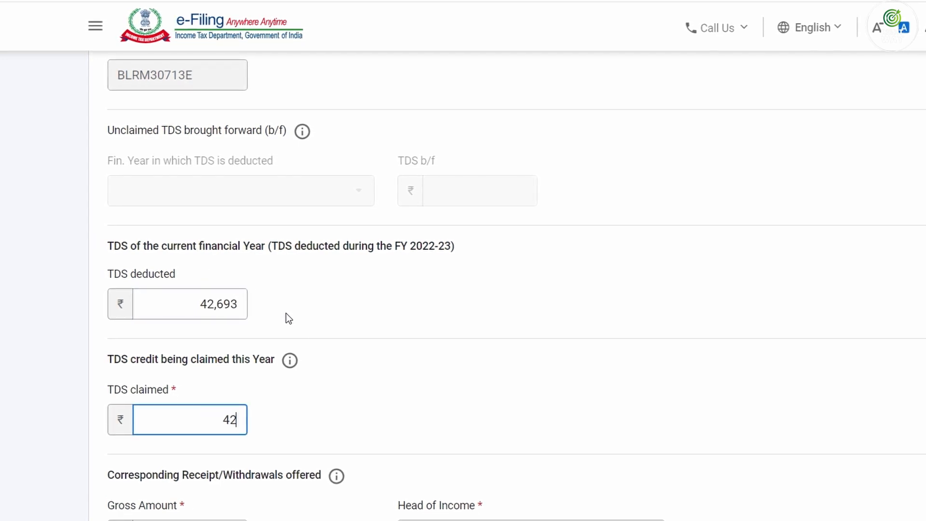
pyautogui.write(',693')
pyautogui.press('Tab')
pyautogui.scroll(-1, 289, 318)
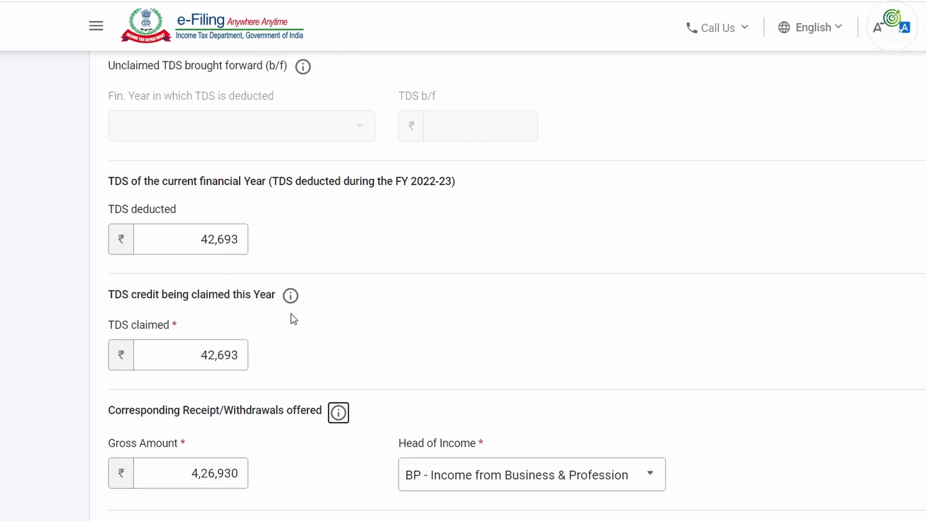
pyautogui.scroll(-3, 291, 313)
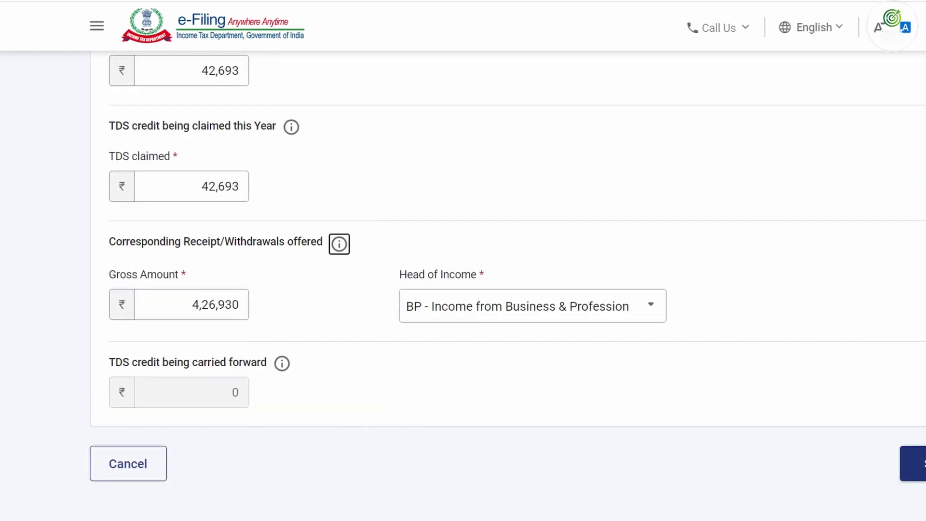
pyautogui.click(918, 462)
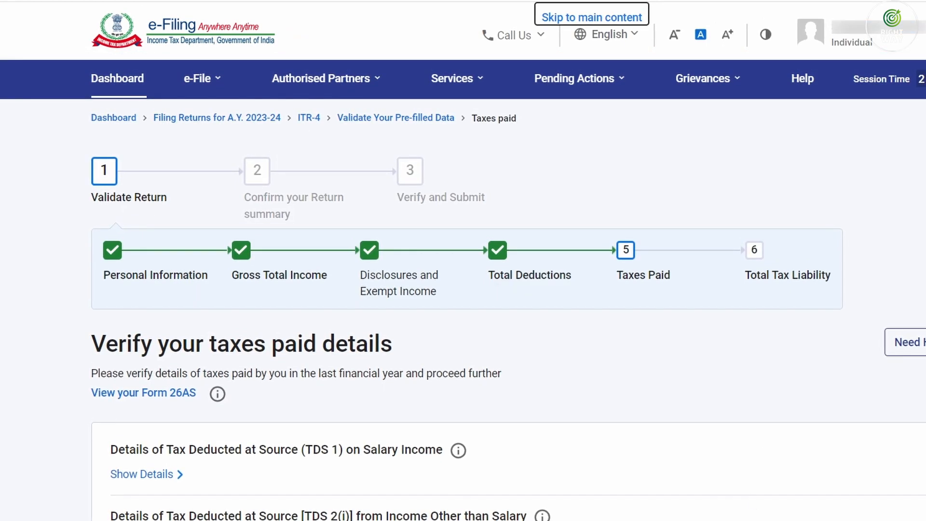
# Open the second deductor's ₹64,000 TDS 2(i) entry for editing
pyautogui.scroll(-3, 171, 419)
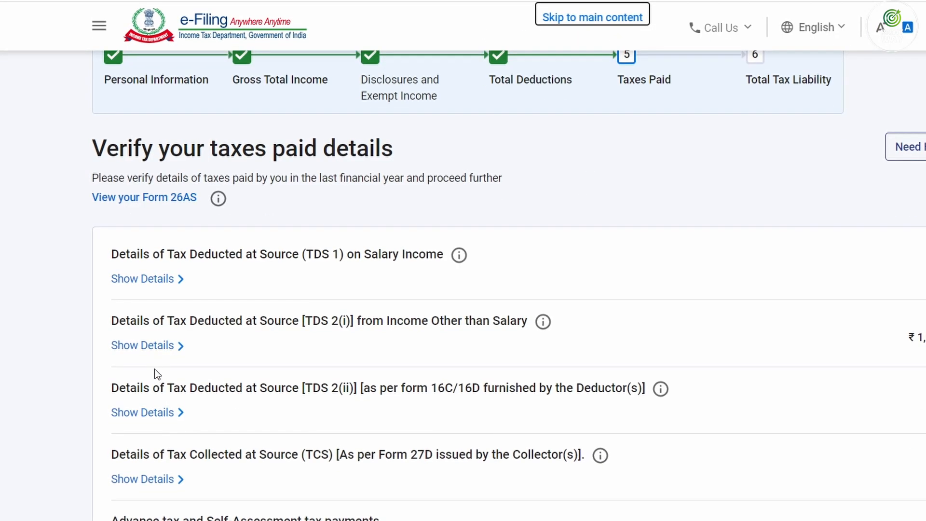
pyautogui.click(152, 348)
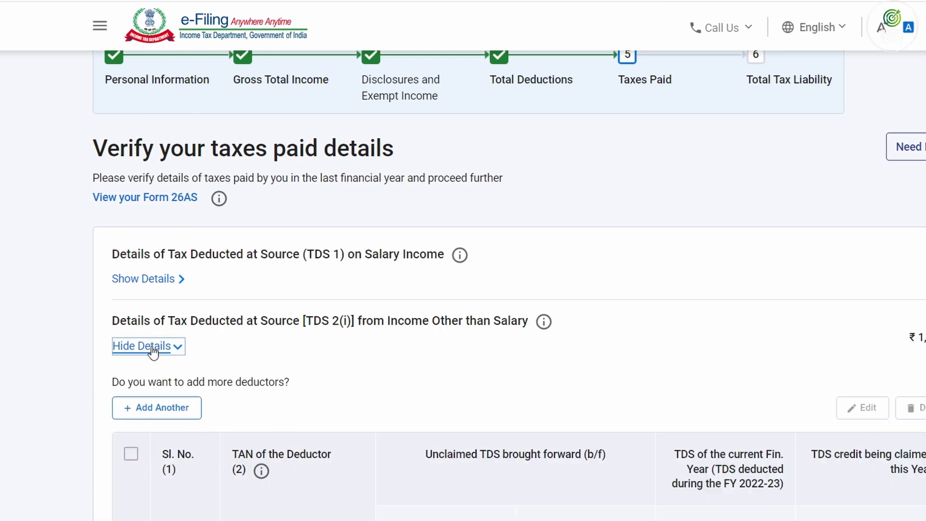
pyautogui.scroll(-2, 559, 391)
pyautogui.scroll(-2, 577, 393)
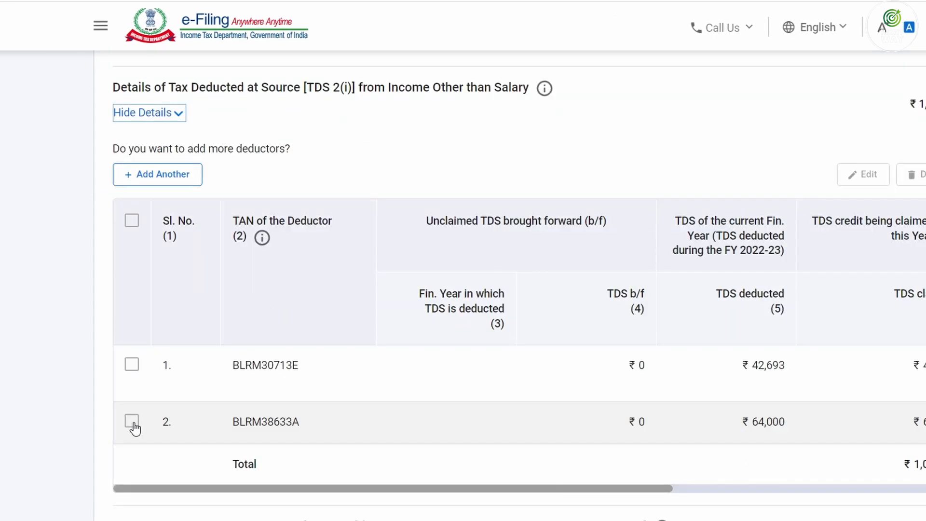
pyautogui.click(131, 421)
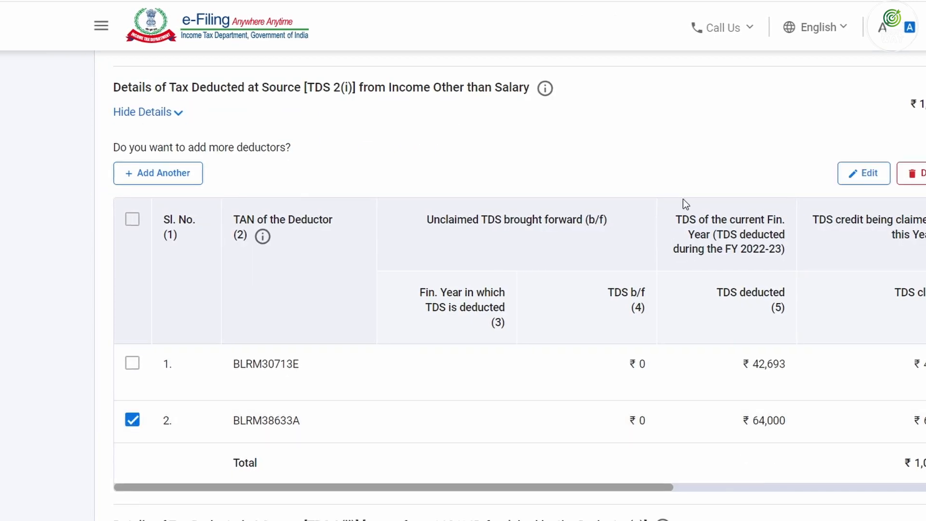
pyautogui.click(864, 177)
# Set its head of income to BP - Income from Business & Profession, save, and view Form 26AS
pyautogui.scroll(-5, 413, 357)
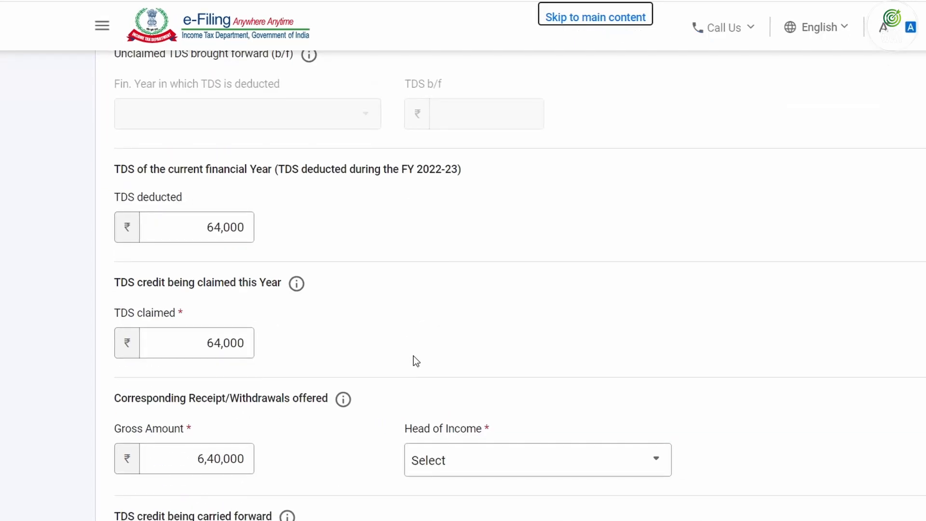
pyautogui.scroll(-3, 413, 356)
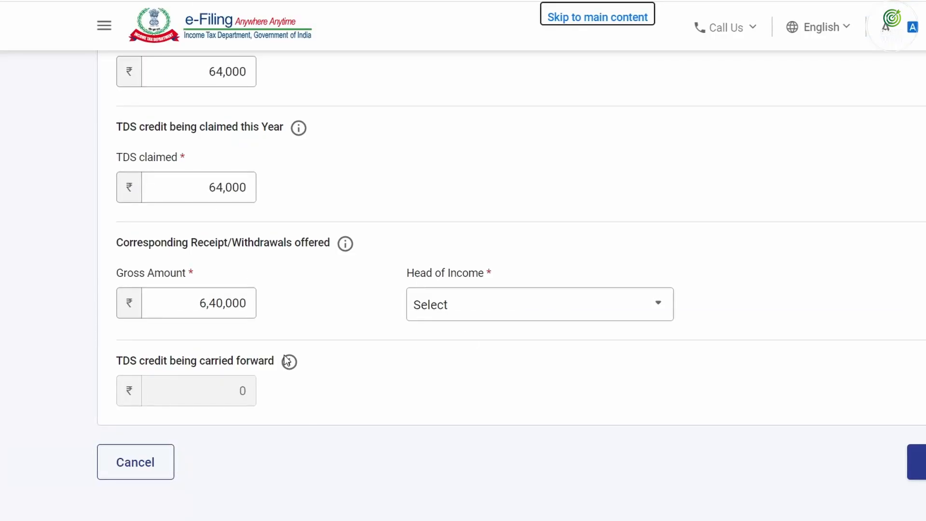
pyautogui.click(488, 306)
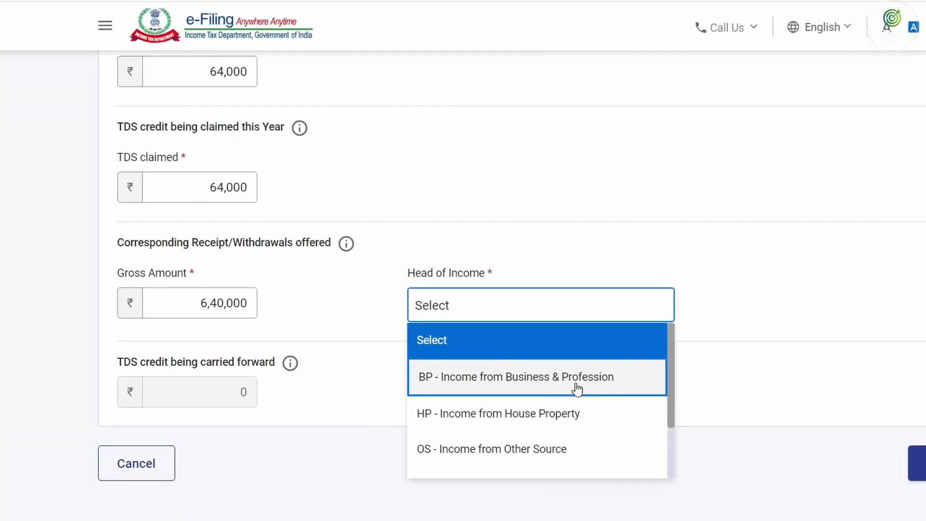
pyautogui.scroll(-1, 573, 408)
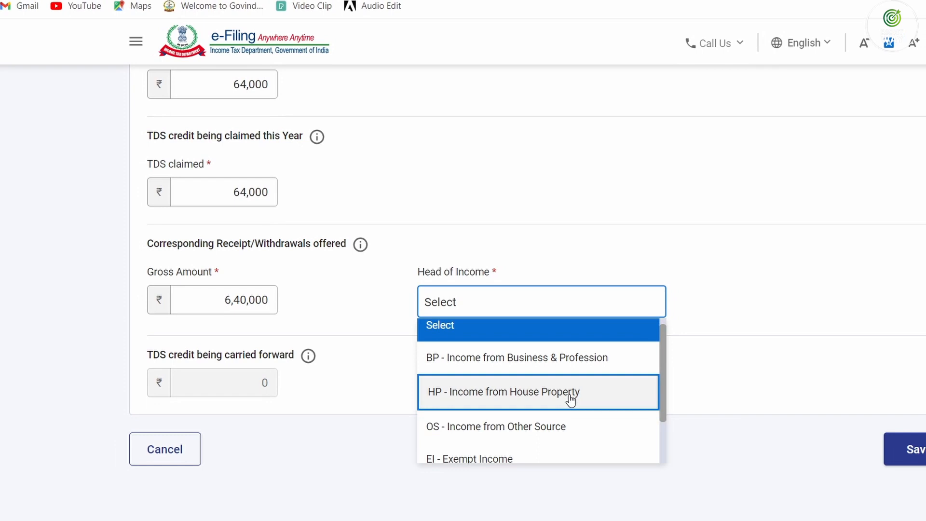
pyautogui.scroll(-2, 571, 400)
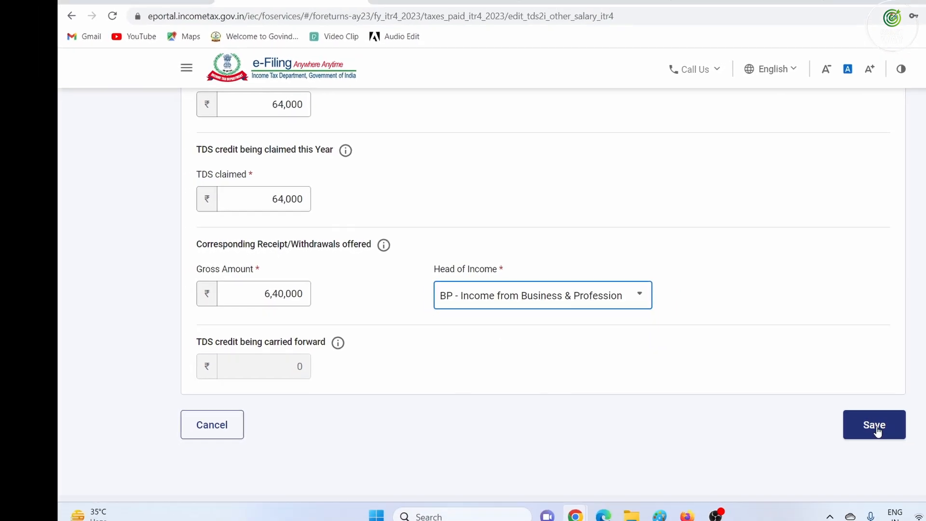
pyautogui.click(876, 432)
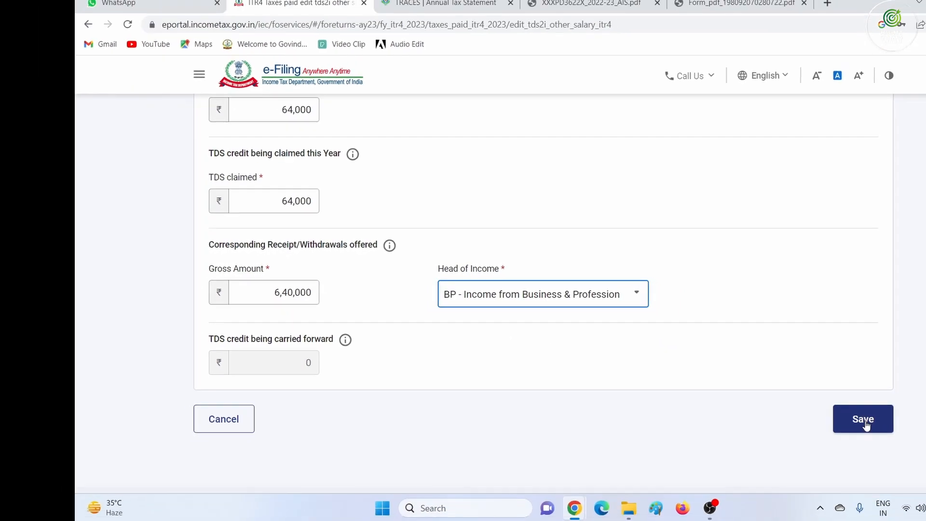
pyautogui.scroll(-2, 575, 314)
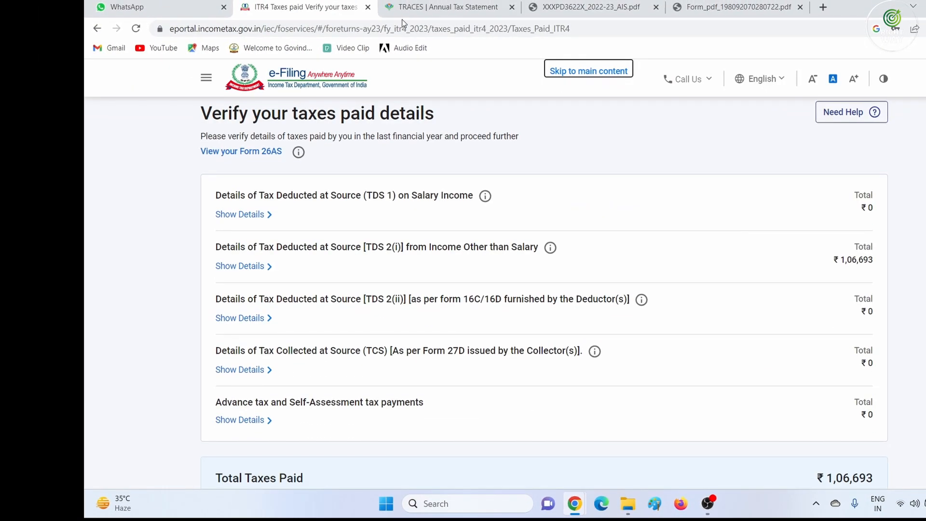
pyautogui.hotkey('ctrl', 'Tab')
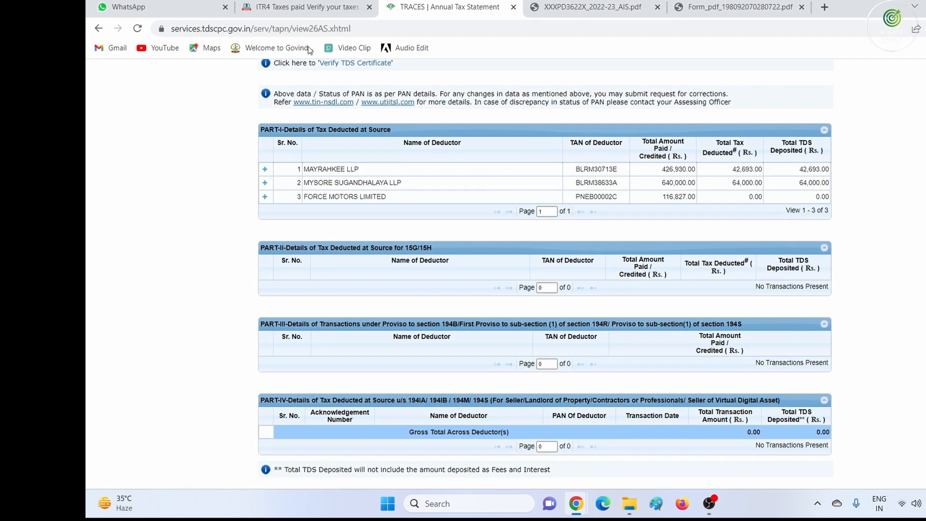
# Confirm the Tax Paid details of ₹1,06,693 in the ITR4 return
pyautogui.click(296, 7)
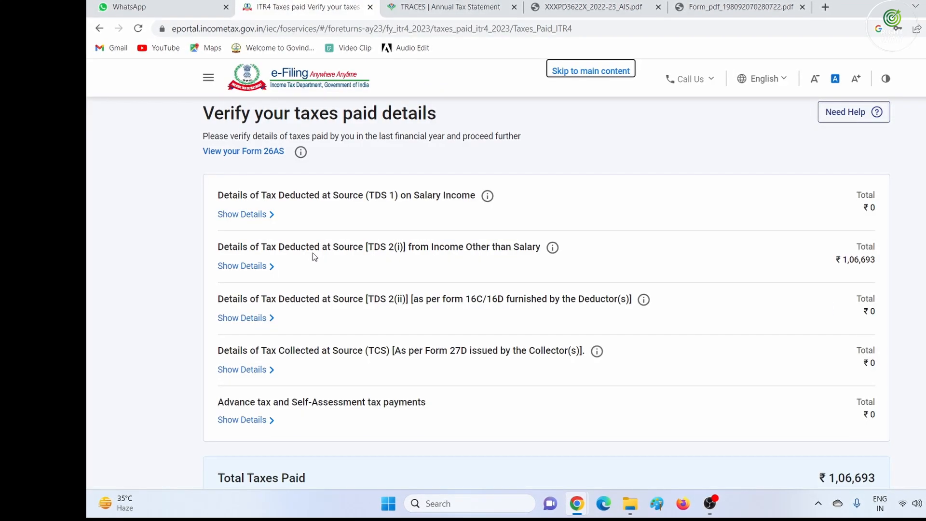
pyautogui.scroll(-2, 822, 359)
pyautogui.click(861, 430)
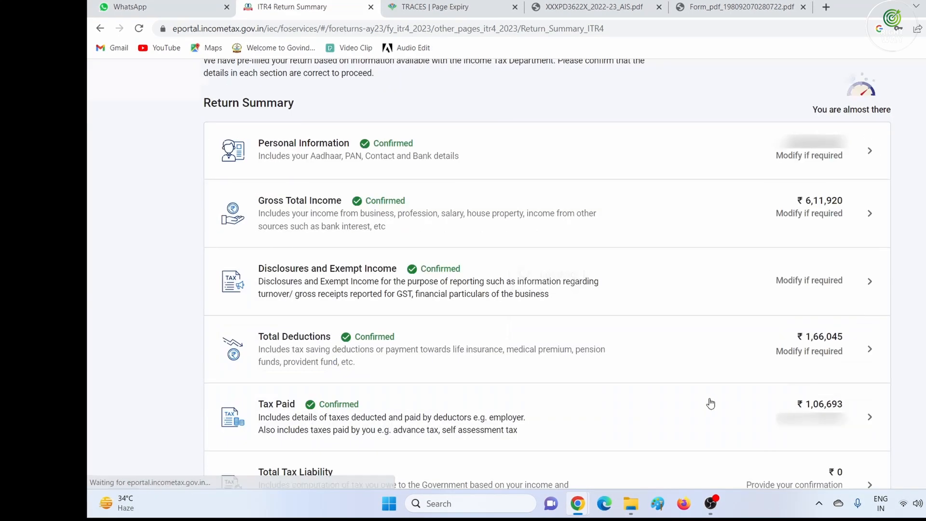
pyautogui.scroll(-9, 573, 347)
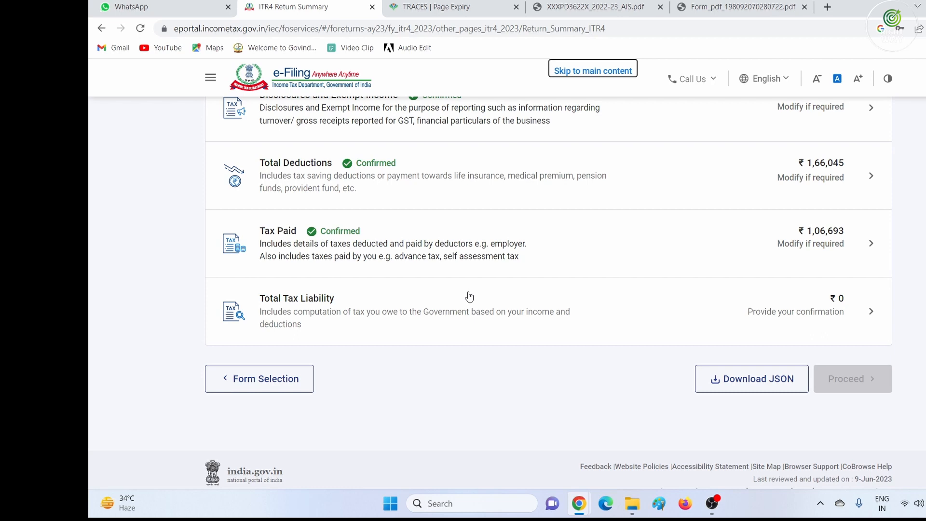
# Review the Total Tax Liability of ₹0 and go back to the Return Summary
pyautogui.click(798, 311)
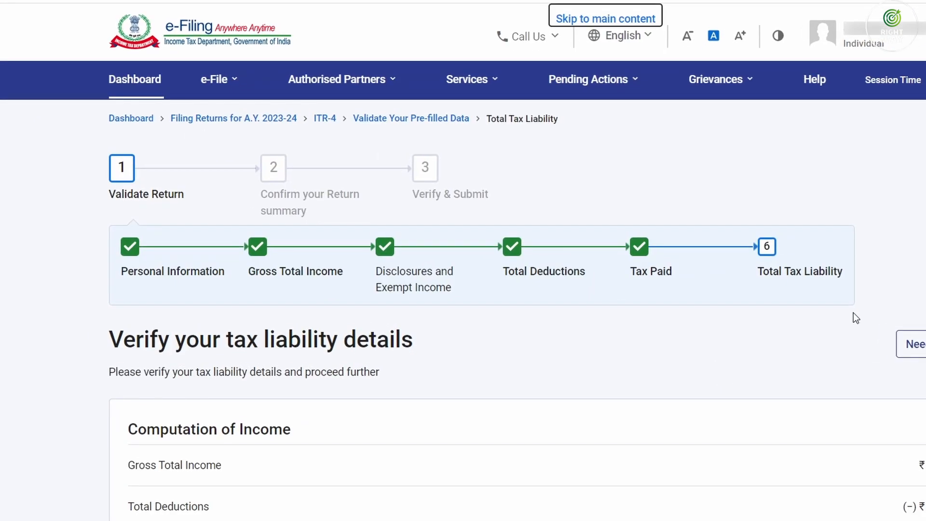
pyautogui.scroll(-10, 844, 311)
pyautogui.scroll(5, 854, 312)
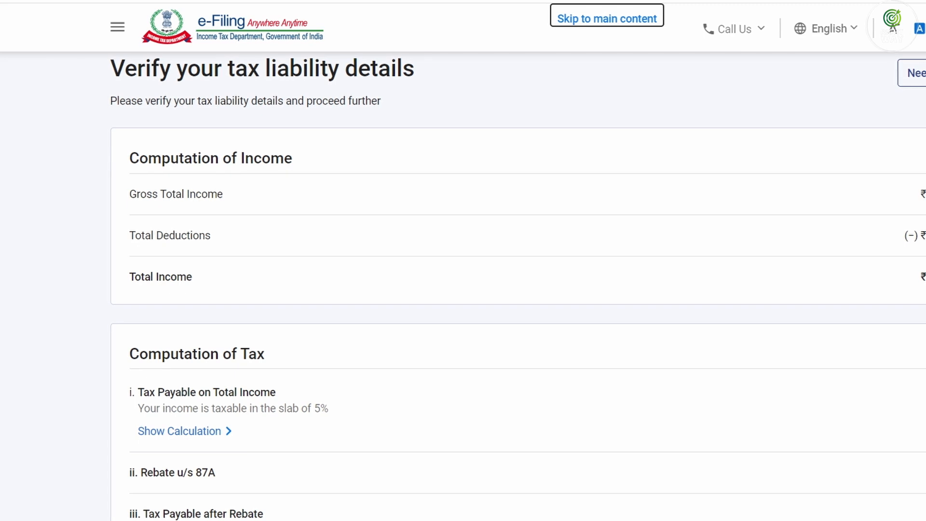
pyautogui.scroll(-15, 517, 285)
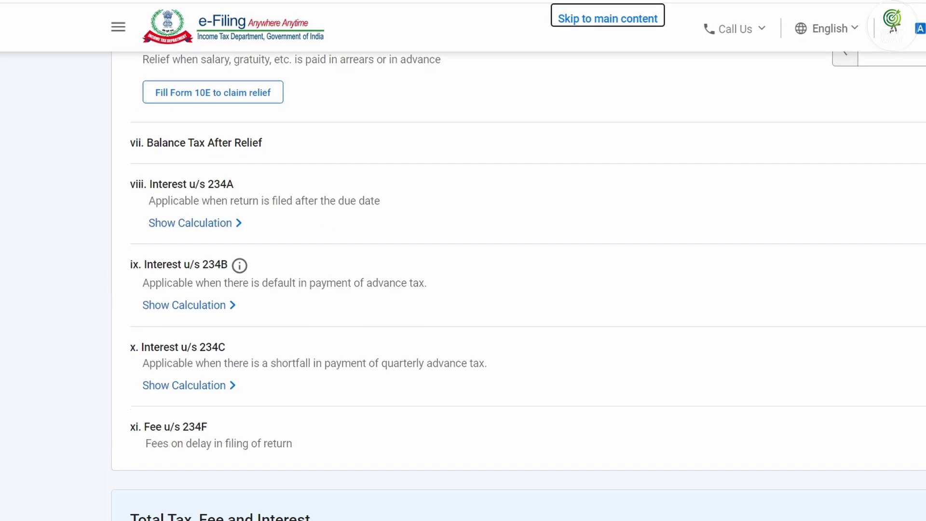
pyautogui.click(207, 371)
pyautogui.scroll(-8, 841, 241)
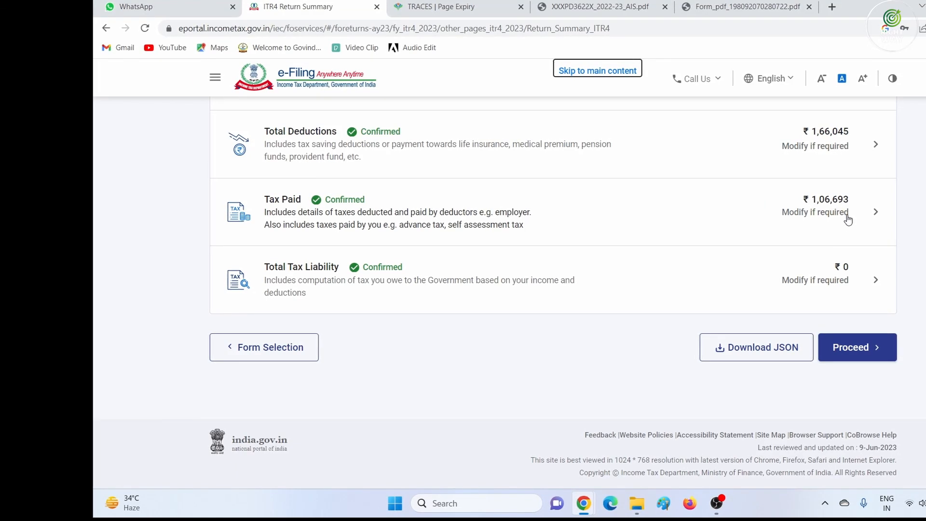
# Check the ₹1,06,690 refund in the Tax Summary and generate the full ITR-4 SUGAM preview
pyautogui.click(843, 346)
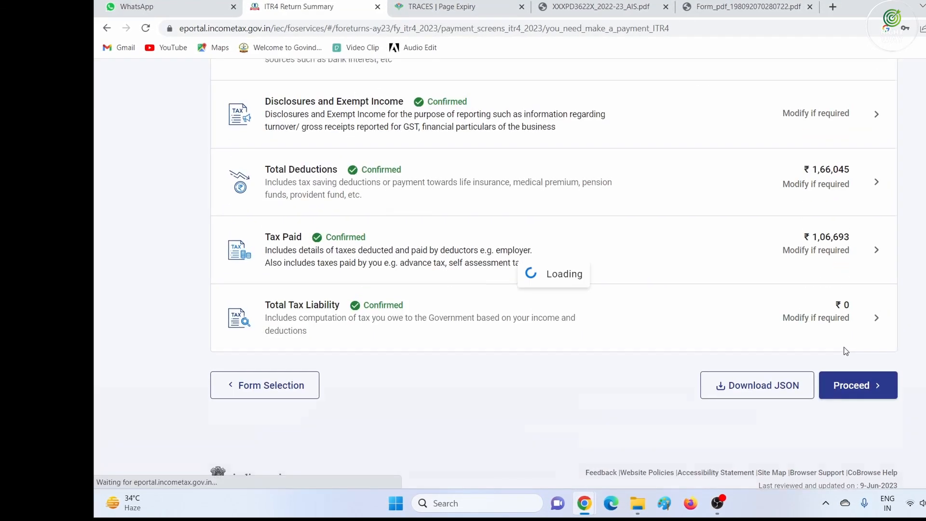
pyautogui.scroll(-5, 830, 345)
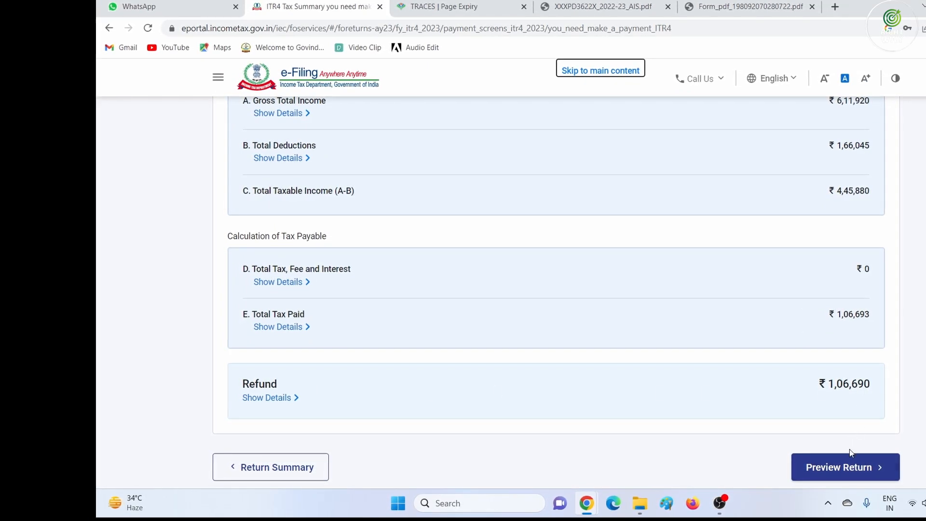
pyautogui.click(846, 467)
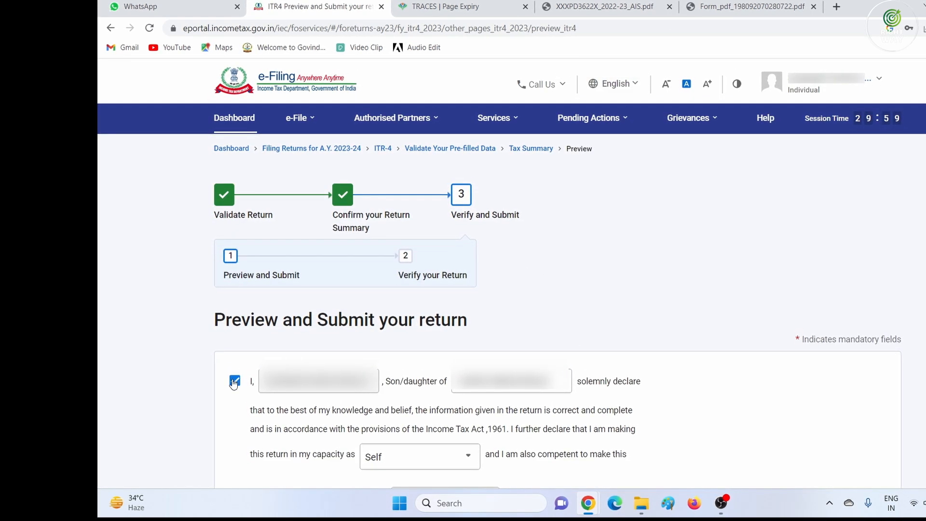
pyautogui.scroll(-6, 840, 463)
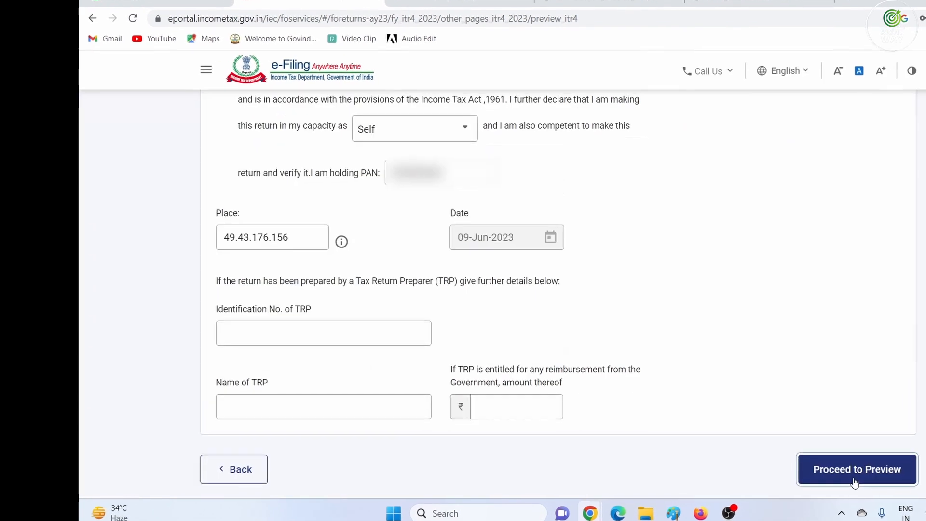
pyautogui.click(839, 460)
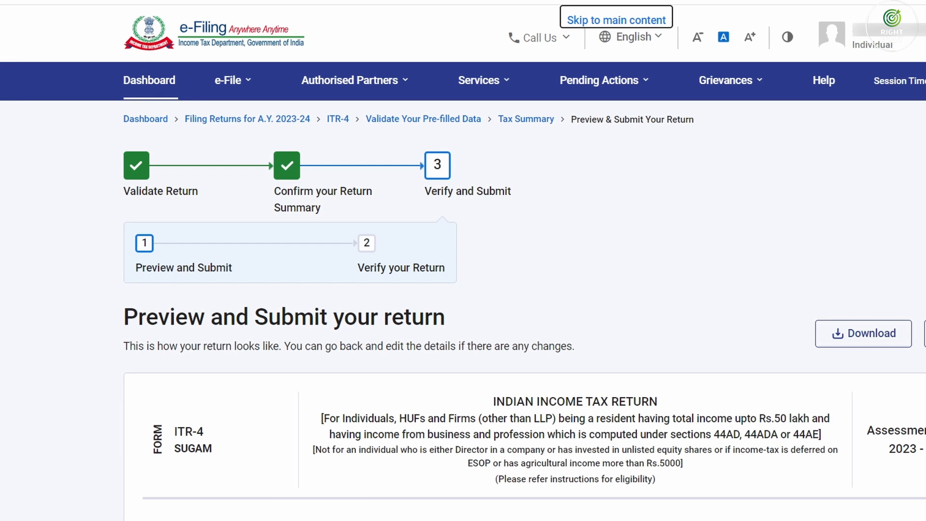
# Read through the ITR-4 preview from Part A down to the Verification declaration dated 09-Jun-2023
pyautogui.scroll(-4, 463, 289)
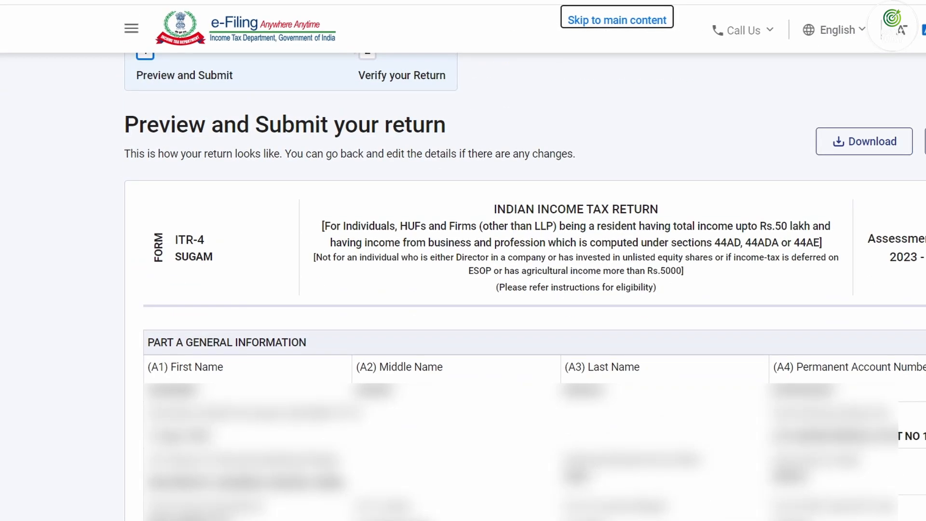
pyautogui.scroll(-20, 462, 289)
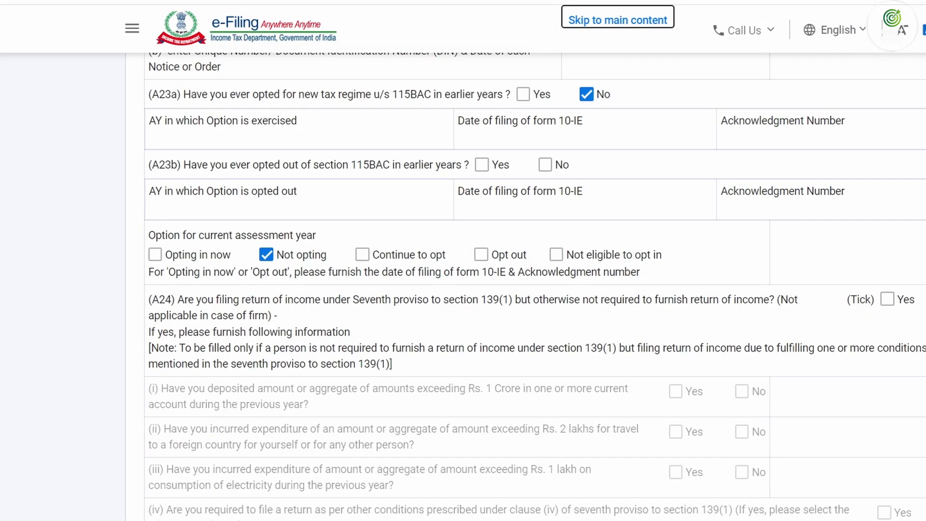
pyautogui.scroll(-12, 463, 289)
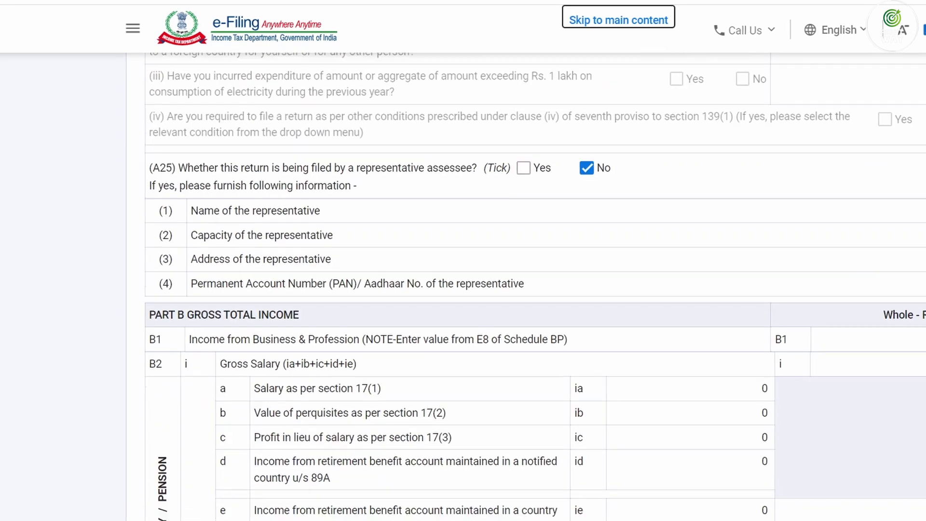
pyautogui.scroll(-18, 463, 289)
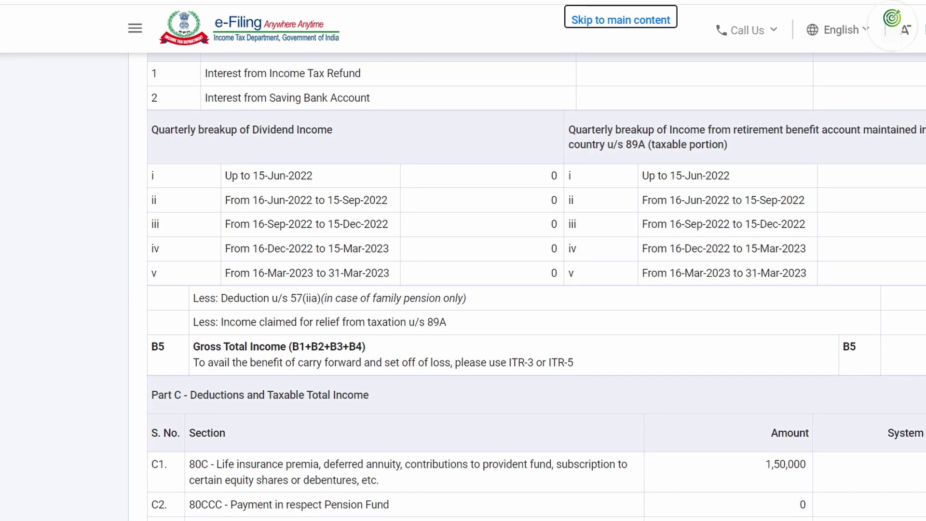
pyautogui.scroll(-8, 727, 141)
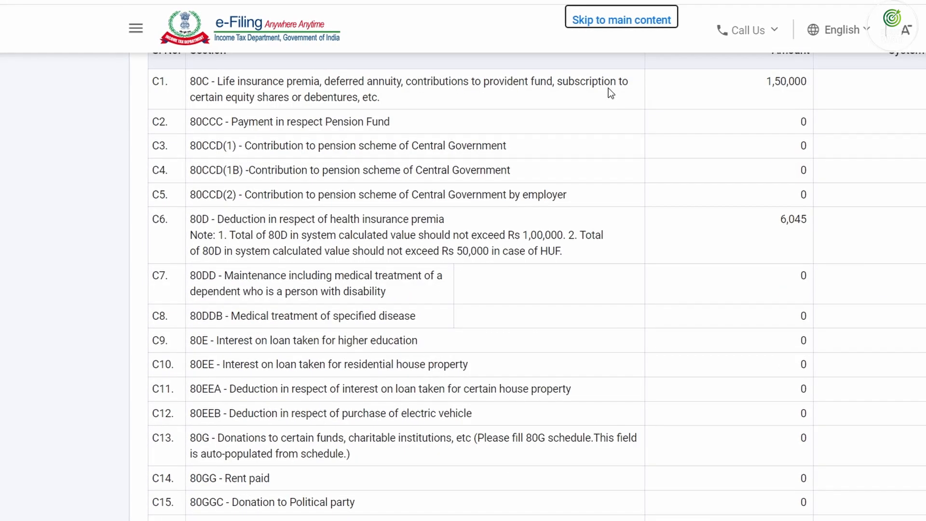
pyautogui.scroll(-3, 901, 287)
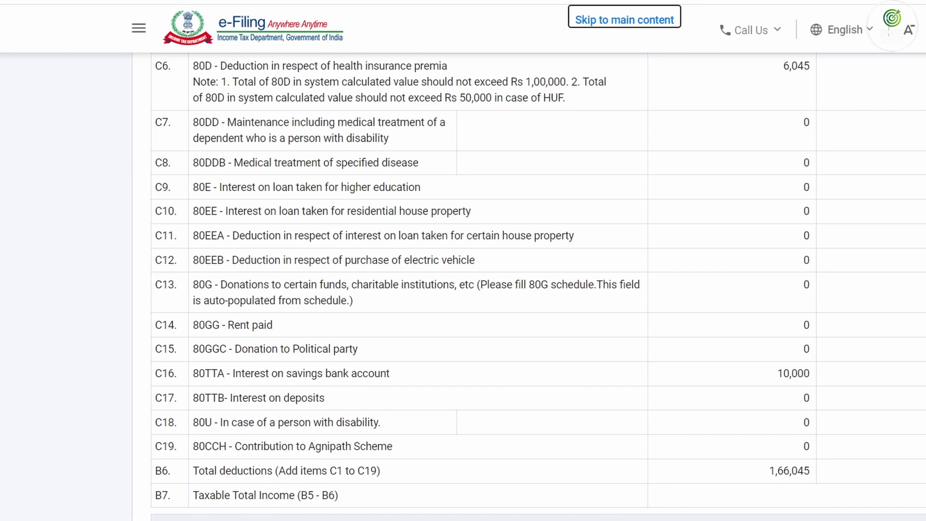
pyautogui.scroll(-20, 531, 290)
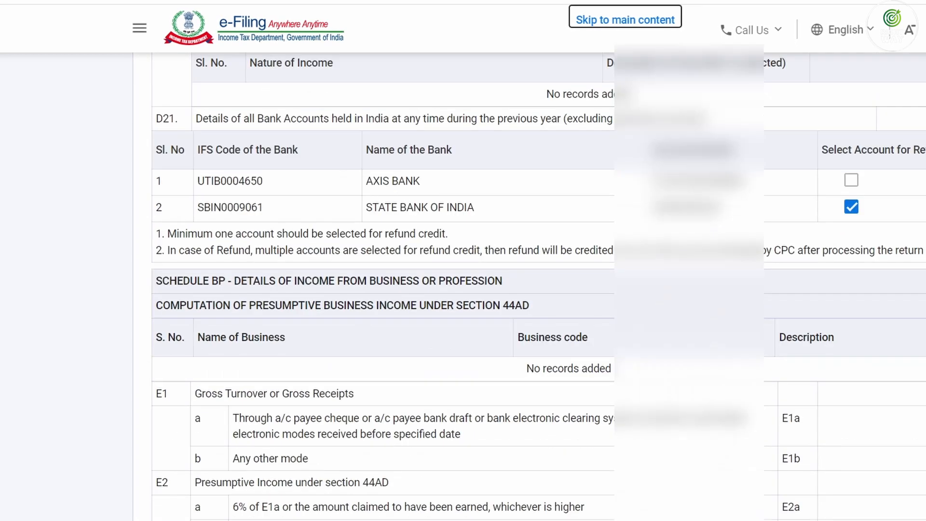
pyautogui.scroll(-4, 737, 308)
pyautogui.scroll(5, 737, 309)
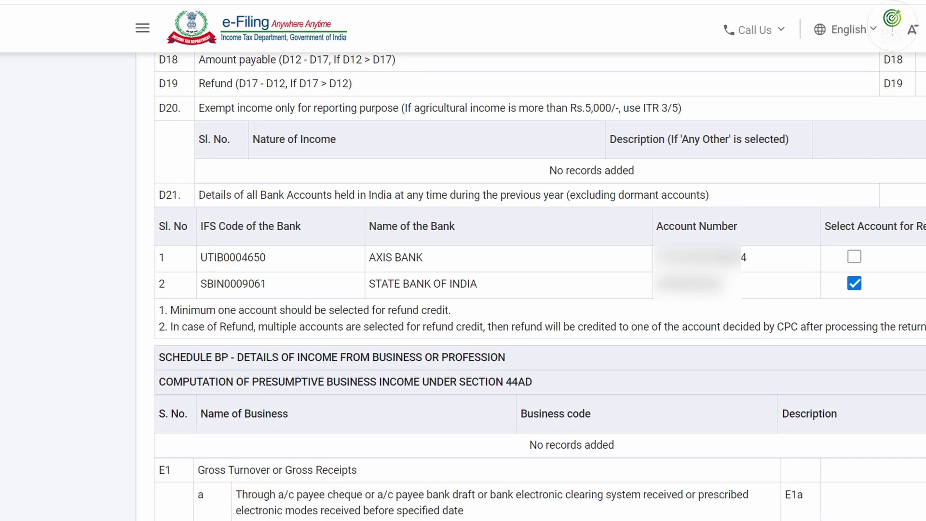
pyautogui.scroll(-15, 530, 289)
pyautogui.scroll(-15, 530, 290)
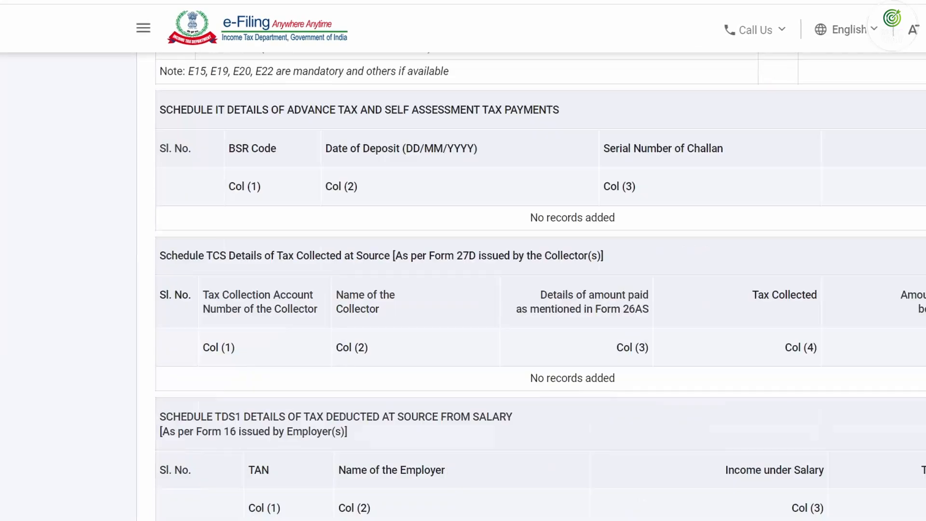
pyautogui.scroll(-15, 906, 353)
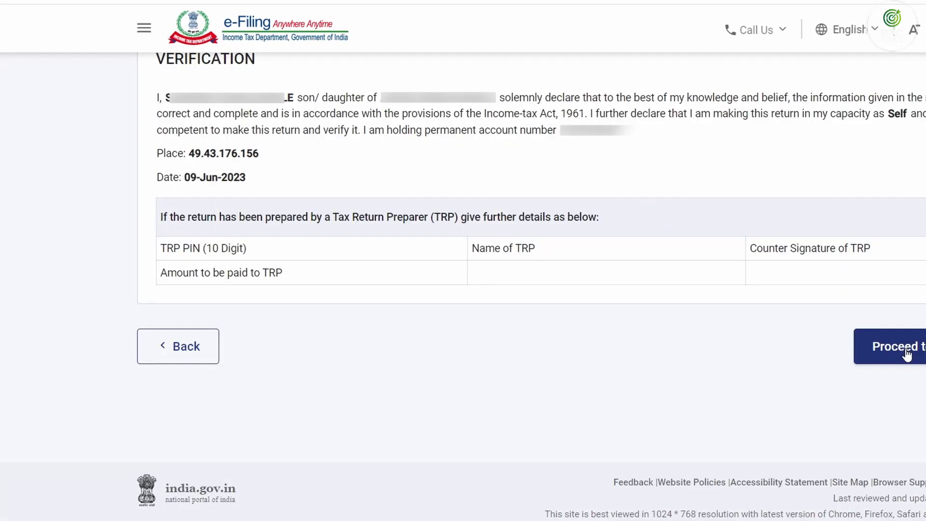
# Validate the return, then add the missing phone number to the contact details and confirm
pyautogui.click(906, 353)
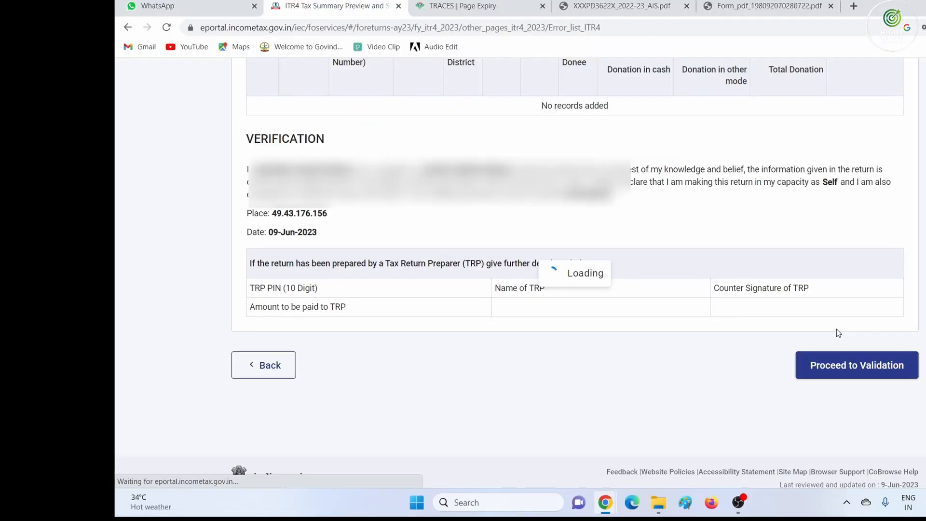
pyautogui.scroll(-3, 562, 324)
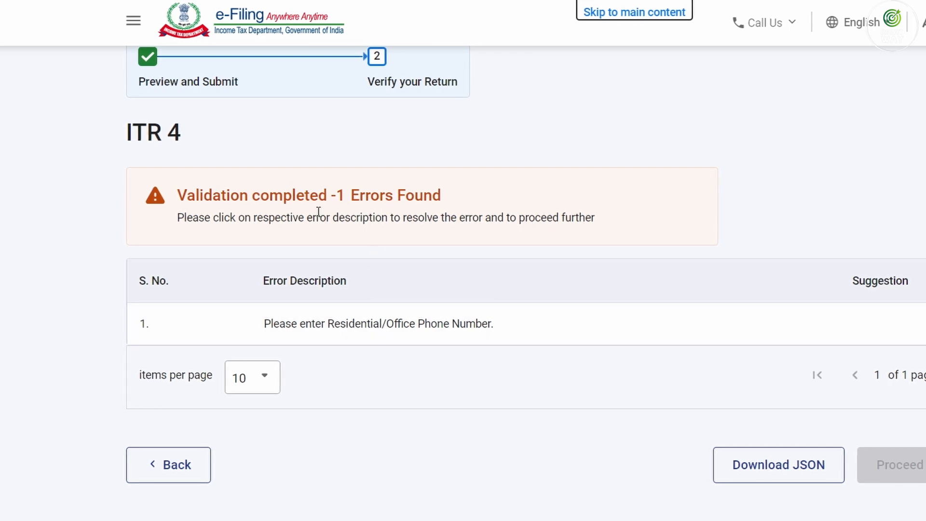
pyautogui.click(323, 324)
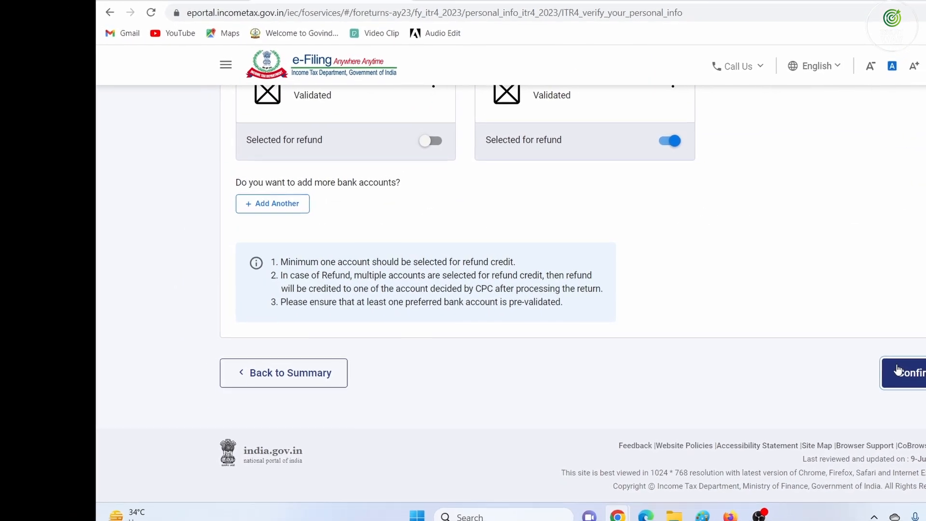
pyautogui.click(898, 370)
# Regenerate the return preview and re-run validation until no errors are found
pyautogui.scroll(-3, 482, 289)
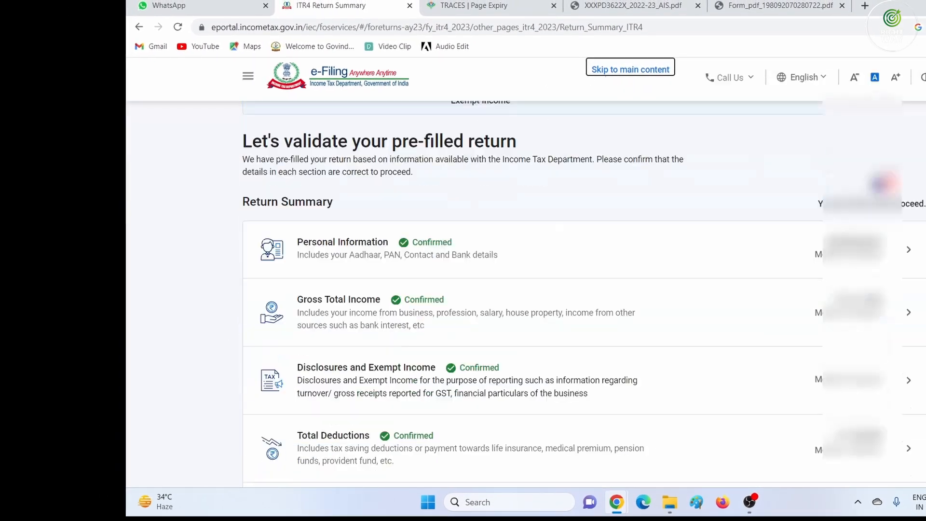
pyautogui.scroll(-5, 531, 289)
pyautogui.click(890, 347)
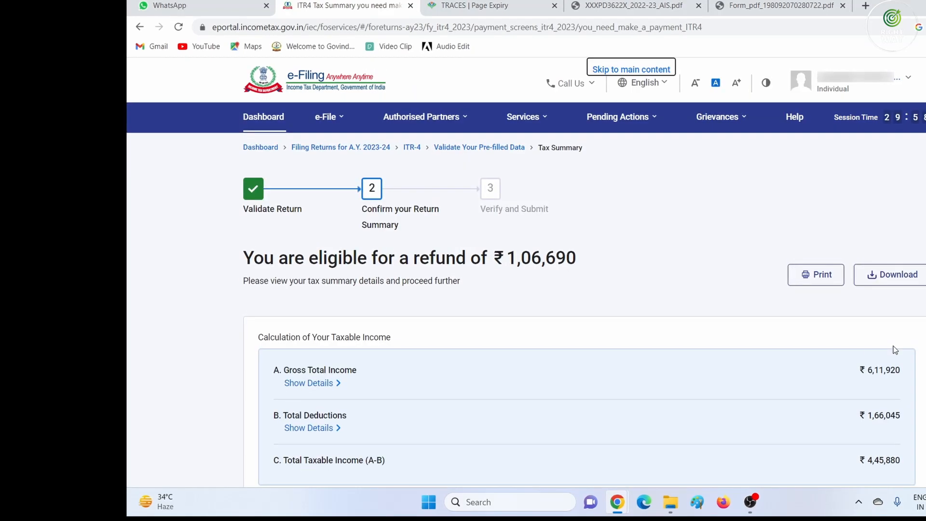
pyautogui.scroll(-10, 878, 347)
pyautogui.click(873, 348)
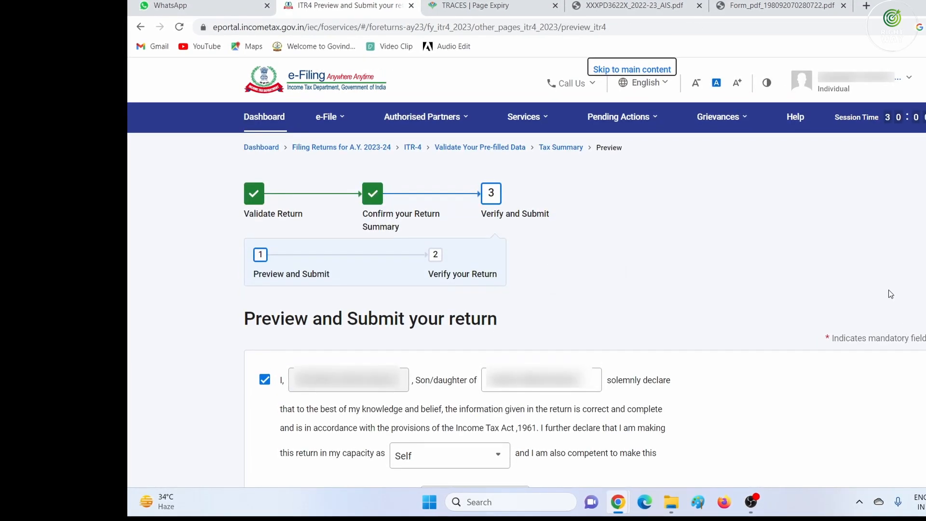
pyautogui.scroll(-5, 890, 294)
pyautogui.scroll(-4, 884, 312)
pyautogui.click(867, 324)
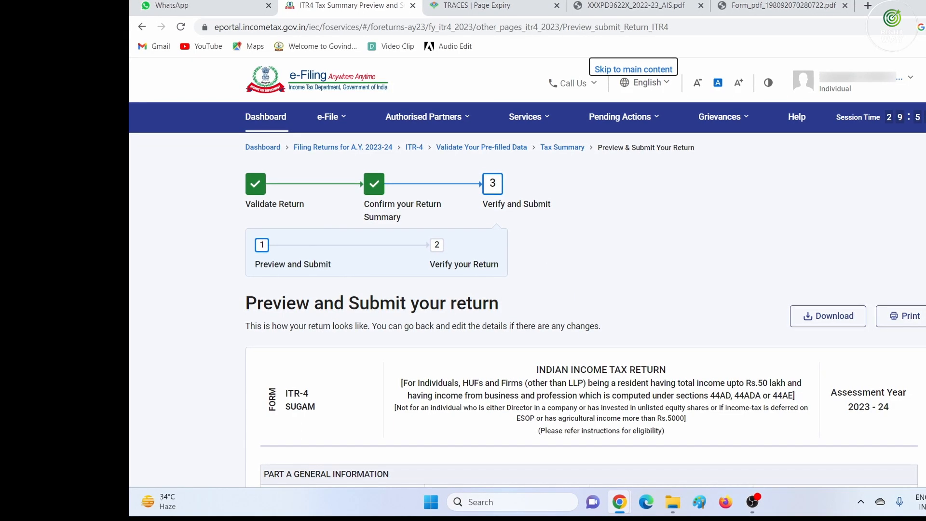
pyautogui.scroll(-20, 579, 289)
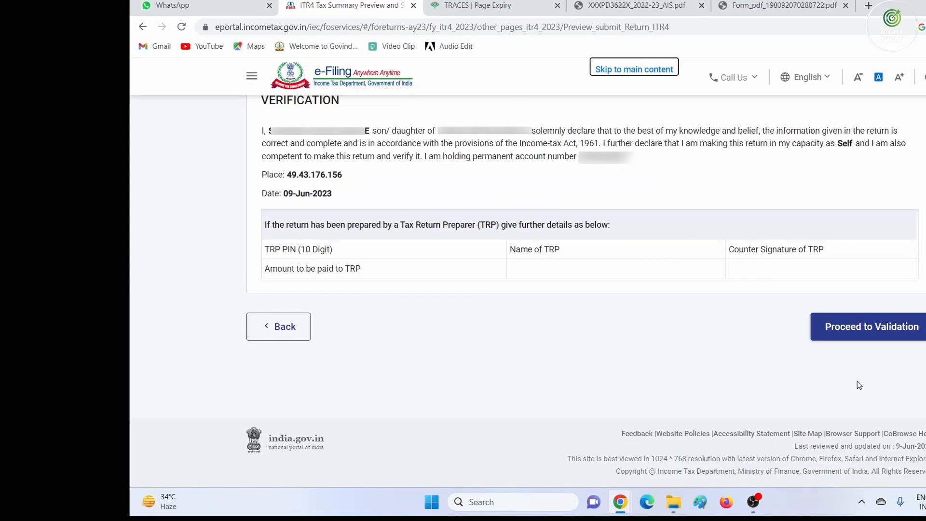
pyautogui.click(860, 328)
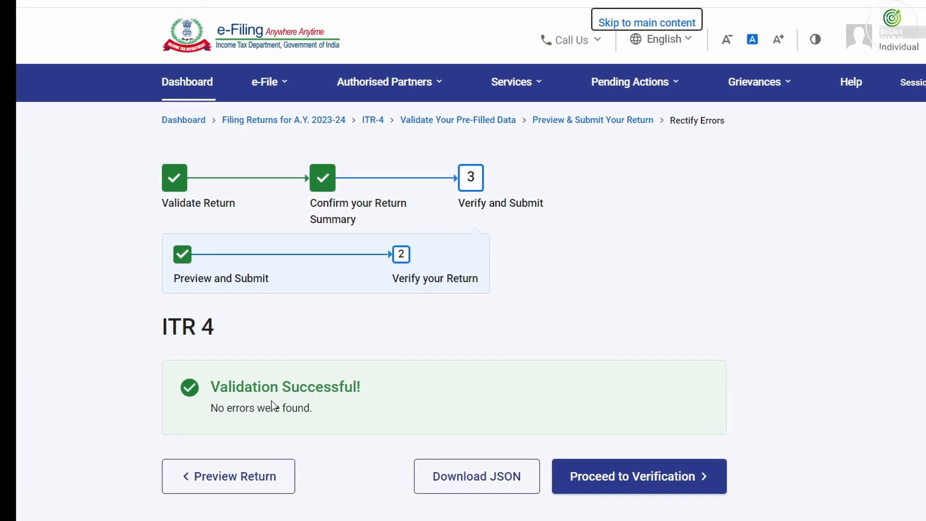
# Proceed to verification and choose to e-Verify the return now
pyautogui.click(634, 481)
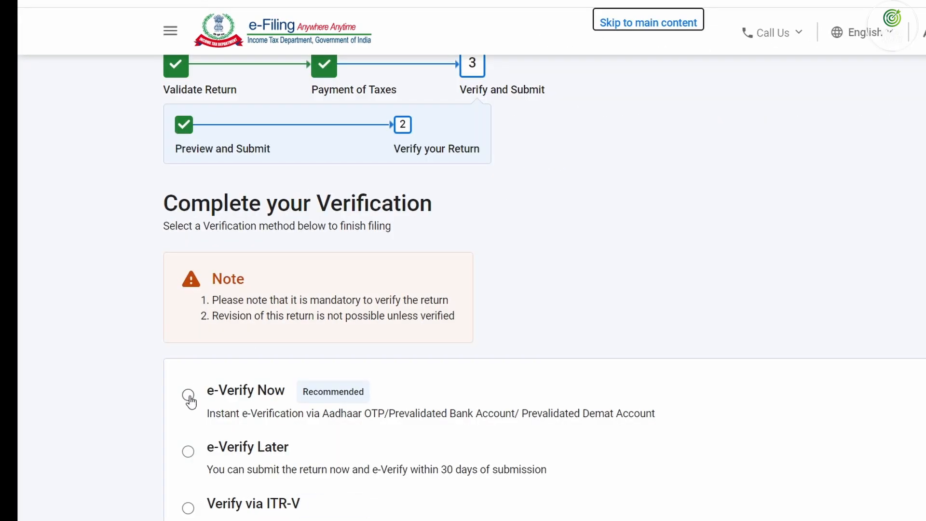
pyautogui.click(189, 396)
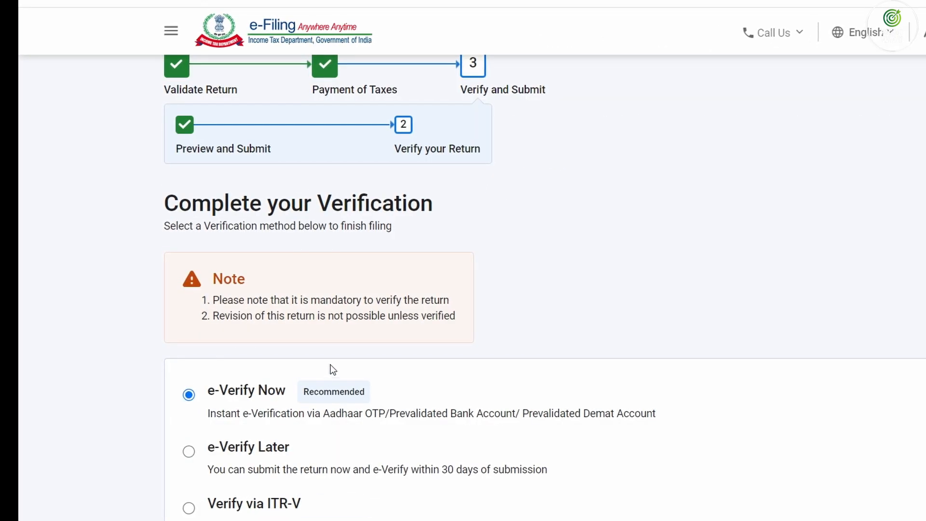
pyautogui.scroll(-4, 331, 370)
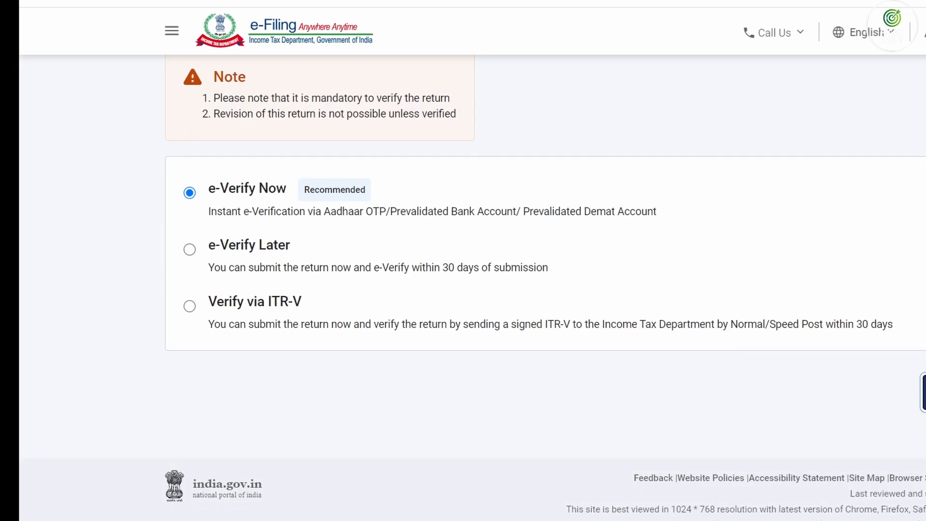
pyautogui.click(923, 391)
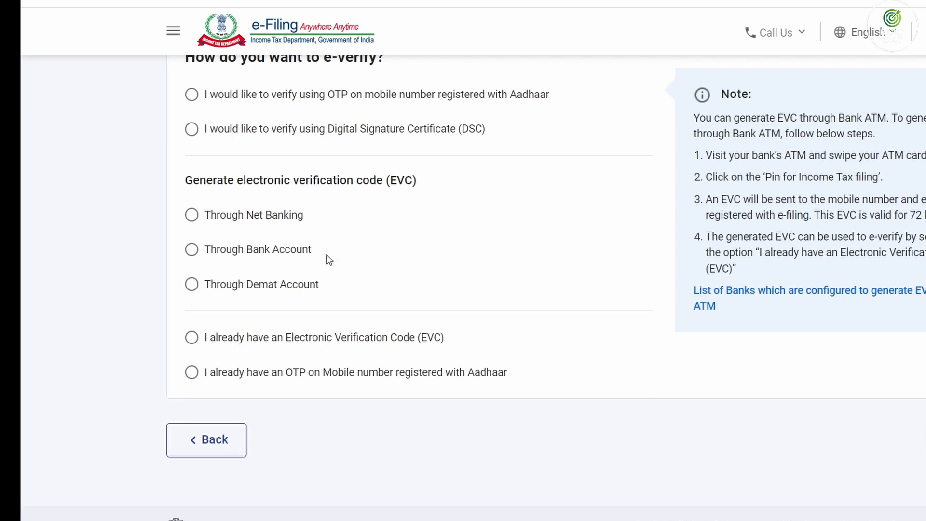
# E-verify with an OTP sent to the Aadhaar-registered mobile and submit the OTP
pyautogui.scroll(2, 278, 197)
pyautogui.click(241, 170)
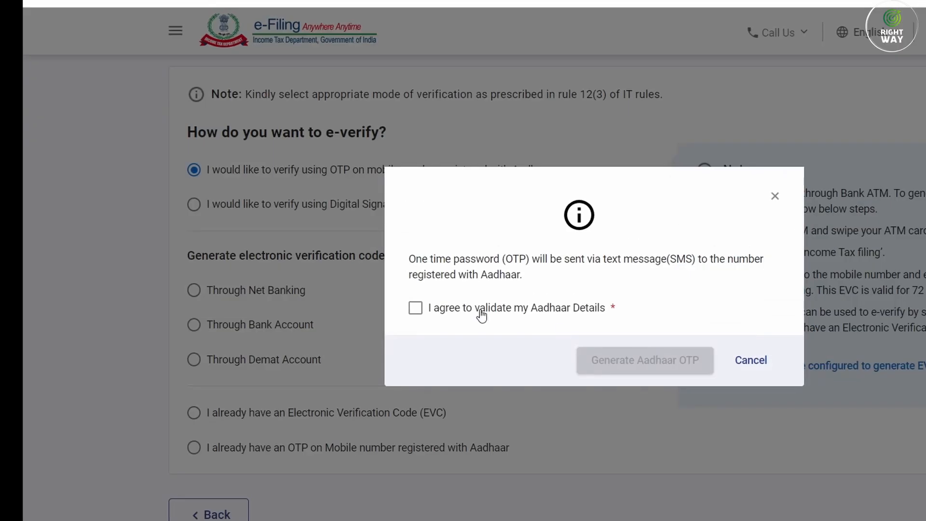
pyautogui.click(415, 307)
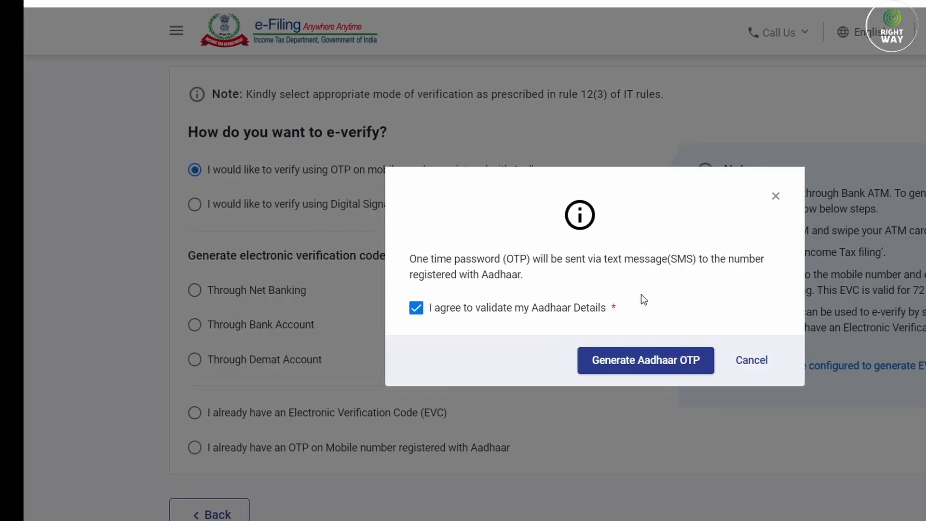
pyautogui.click(643, 367)
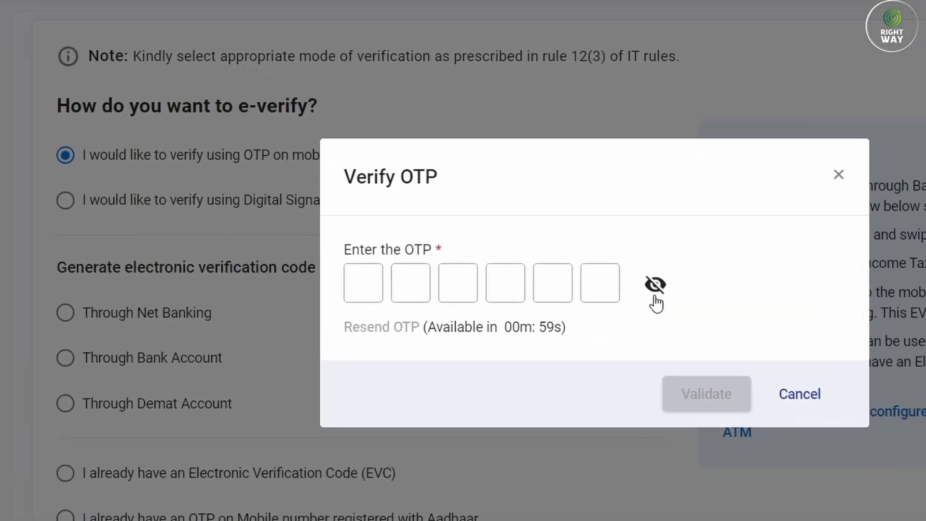
pyautogui.click(634, 275)
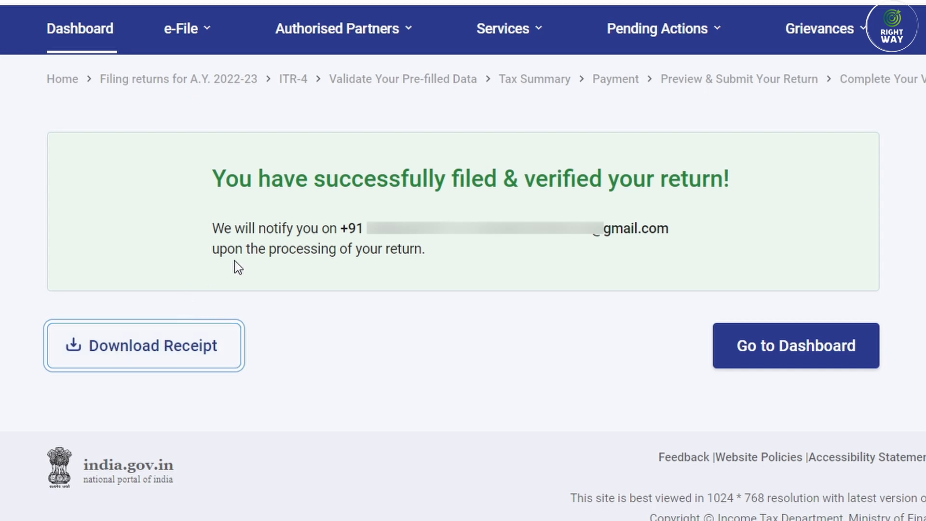
# Find the A.Y. 2023-24 ITR-4 in View Filed Returns and download its form
pyautogui.click(181, 29)
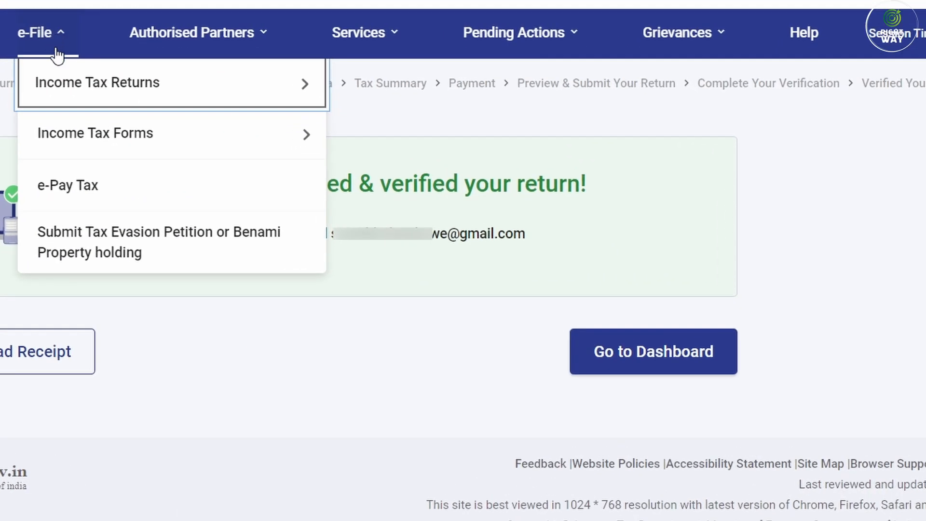
pyautogui.moveTo(256, 81)
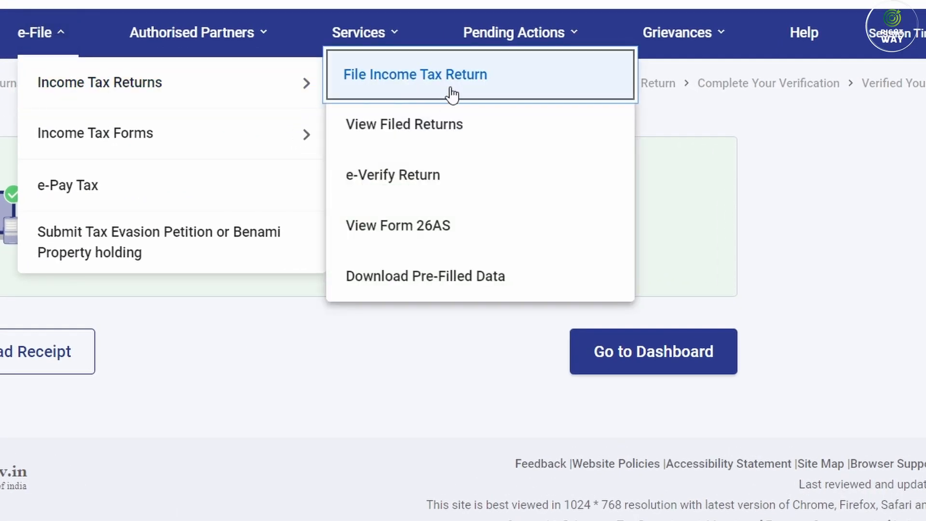
pyautogui.click(438, 129)
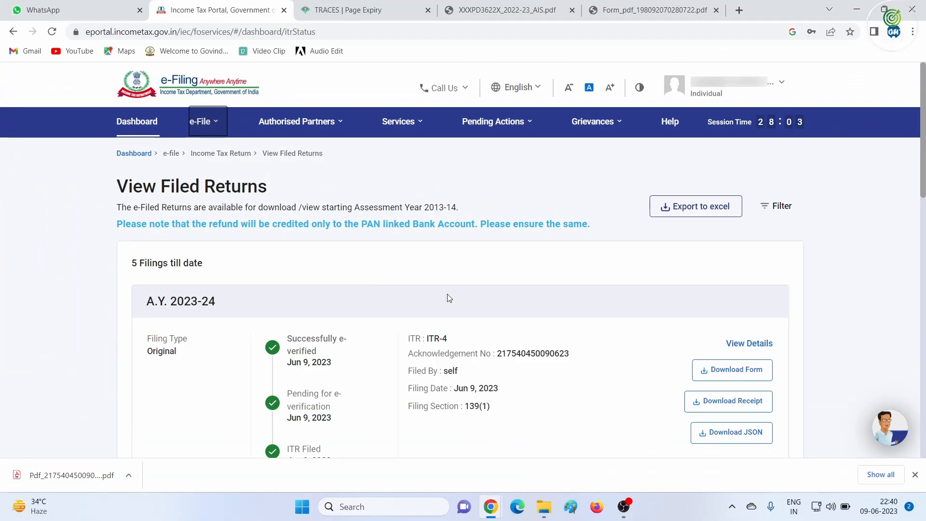
pyautogui.scroll(-3, 448, 294)
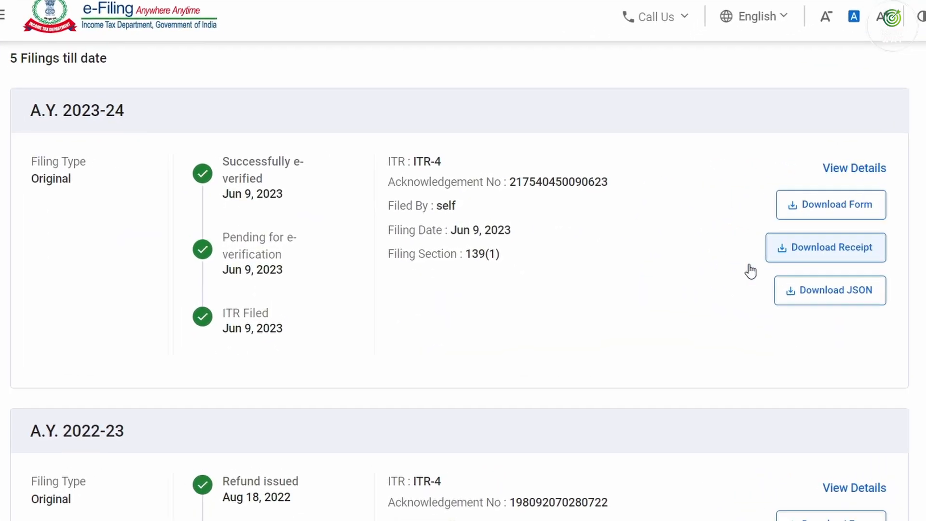
pyautogui.click(840, 205)
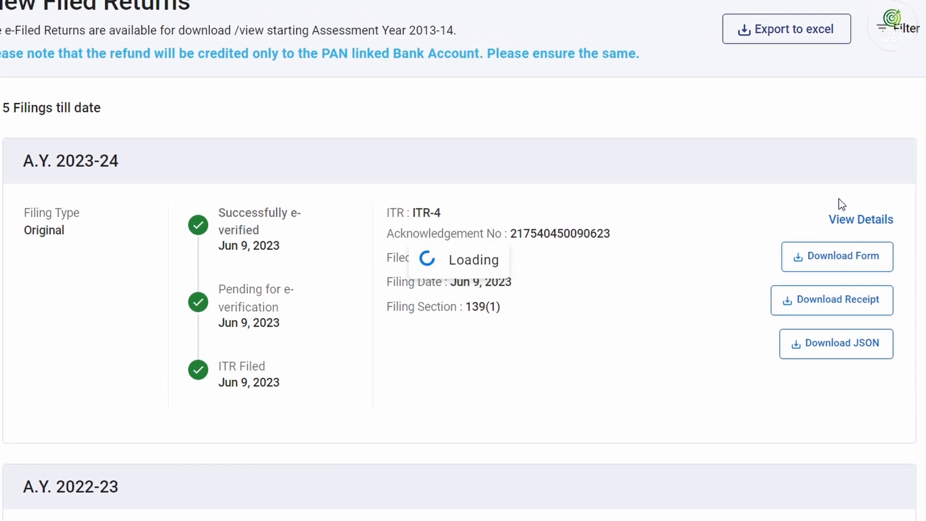